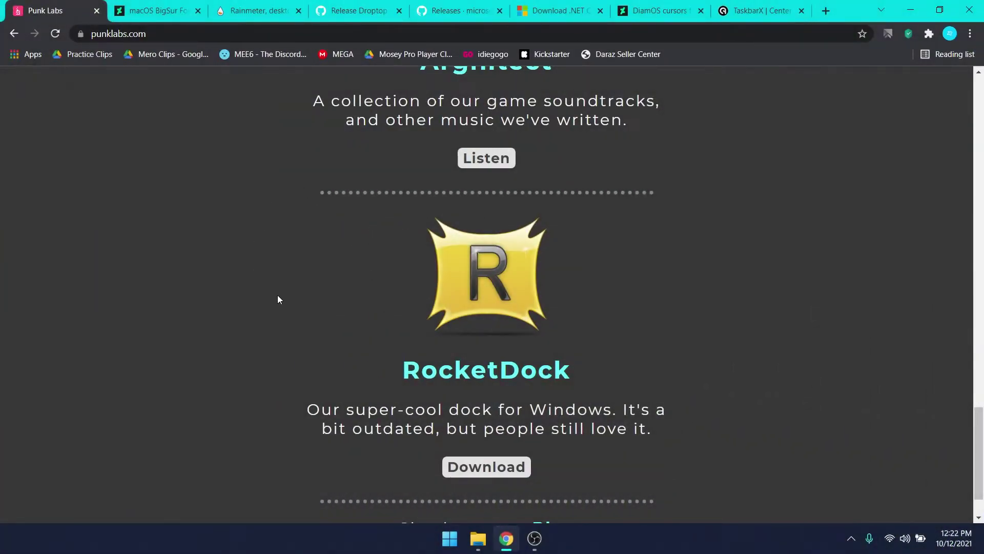
Step: Review the RocketDock download on the Punk Labs site and the macOS BigSur For RocketDock page on DeviantArt
scroll(307, 322, "up", 5)
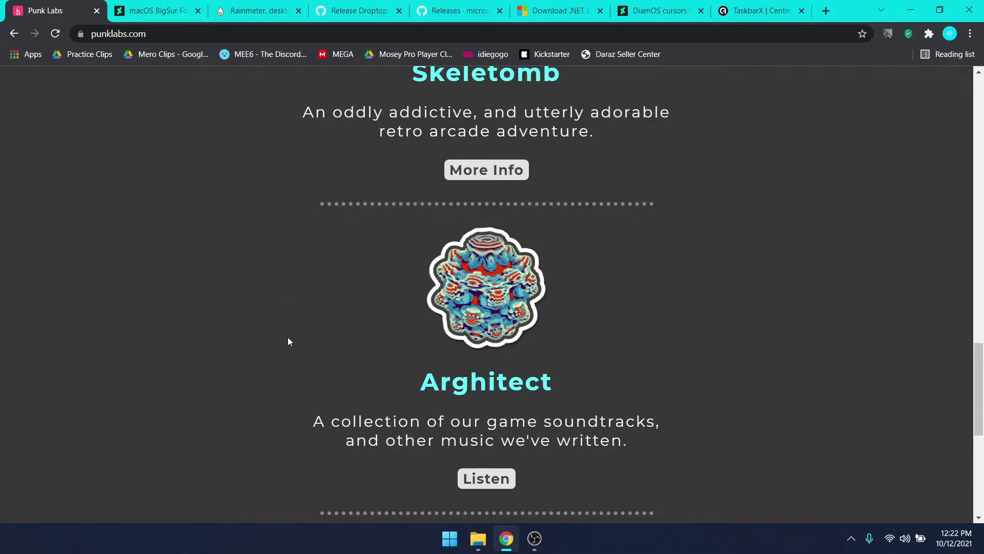
scroll(288, 339, "down", 5)
scroll(189, 242, "down", 1)
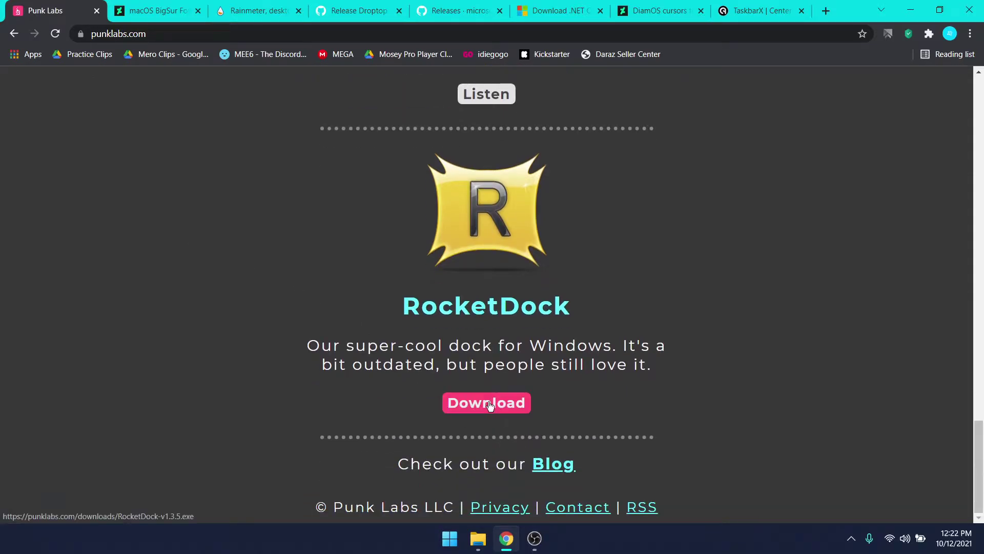
left_click(154, 10)
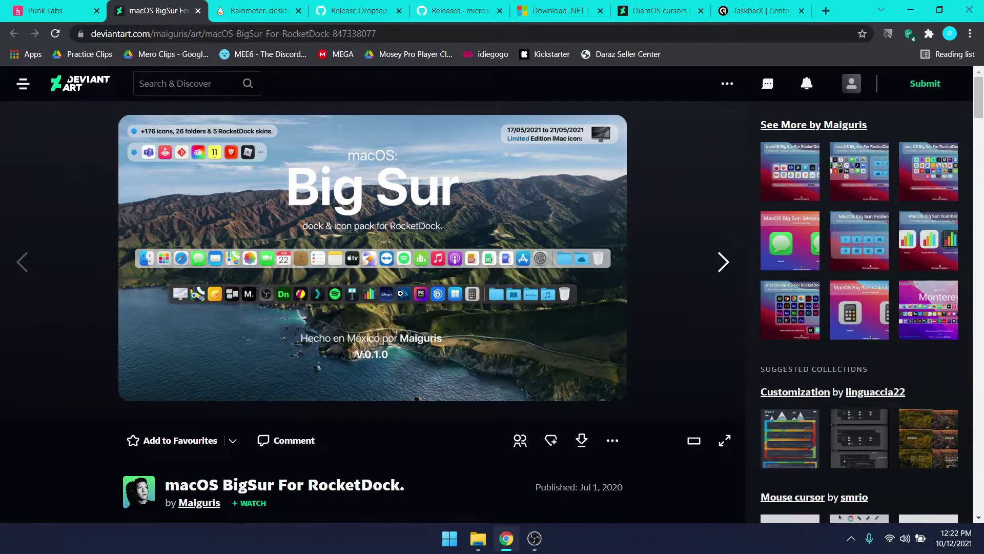
Step: Switch to the Windows MacOs downloads folder in File Explorer and start the RocketDock-v1.3.5 installer in English
left_click(911, 9)
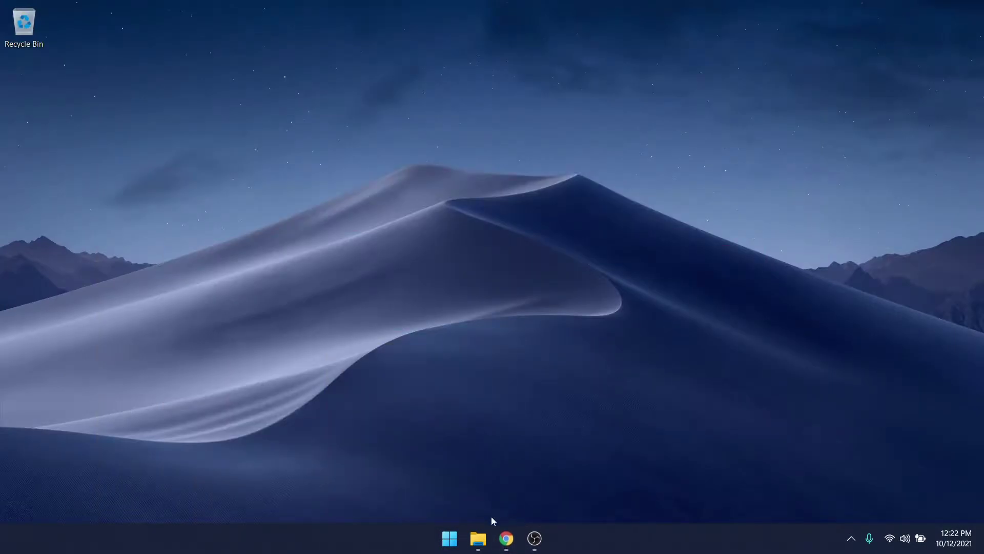
left_click(474, 531)
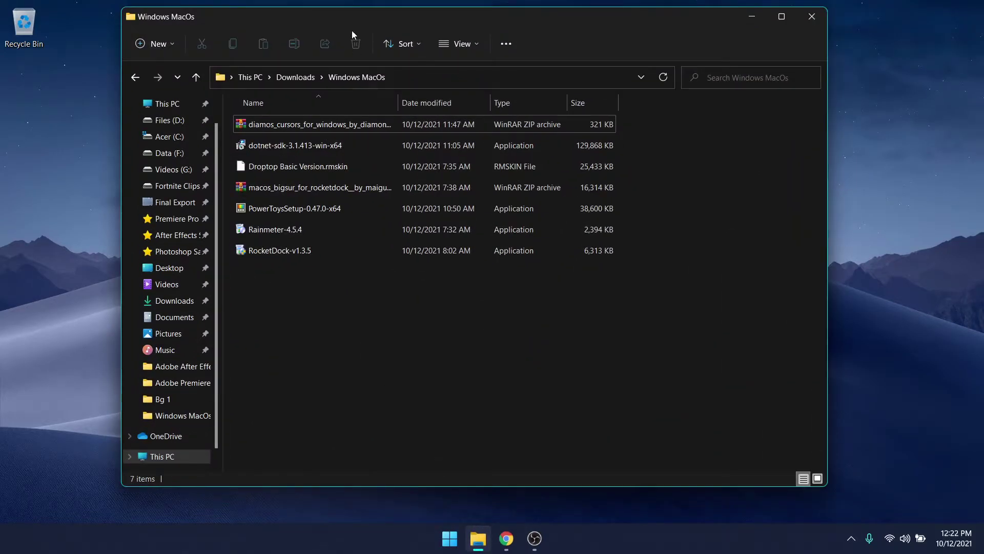
left_click_drag(333, 19, 344, 21)
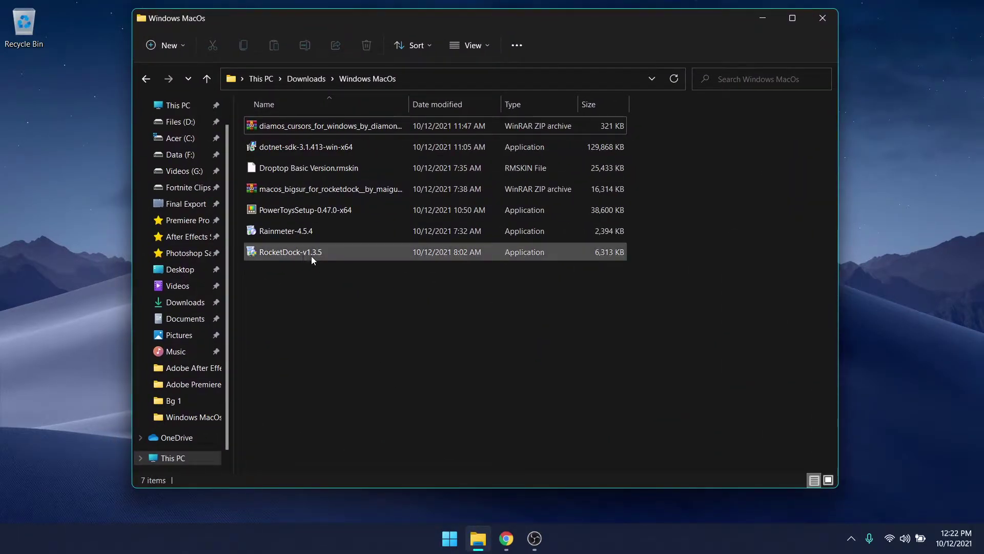
double_click(433, 254)
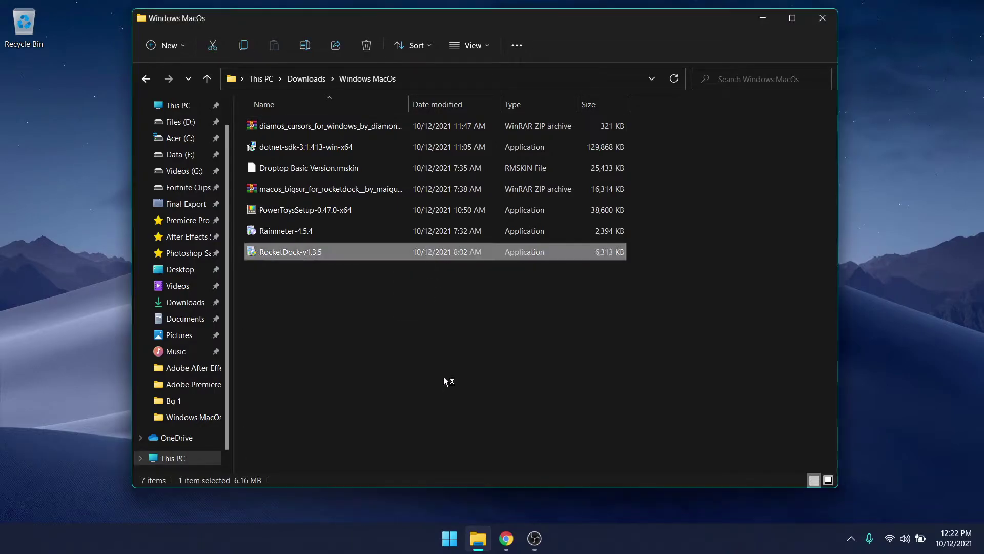
left_click(760, 18)
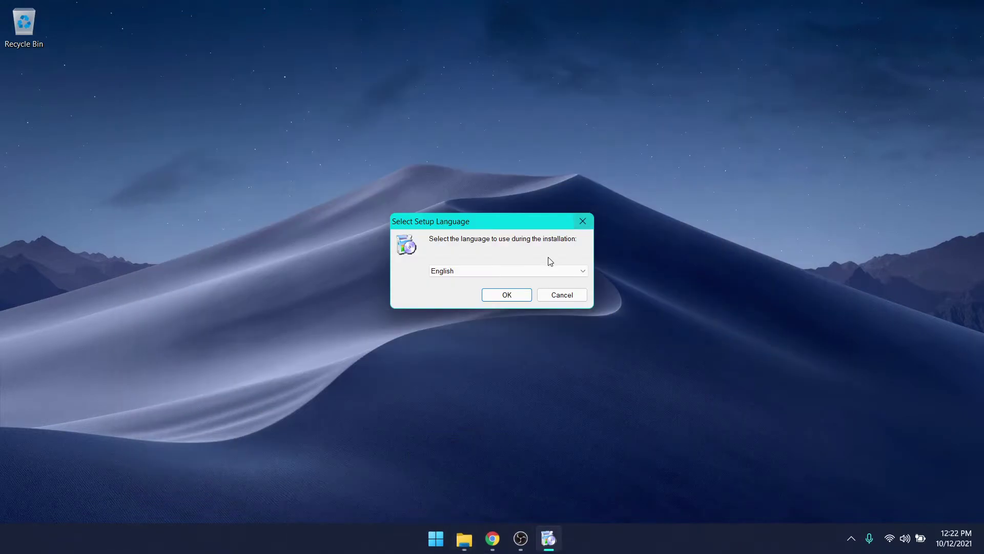
left_click(517, 294)
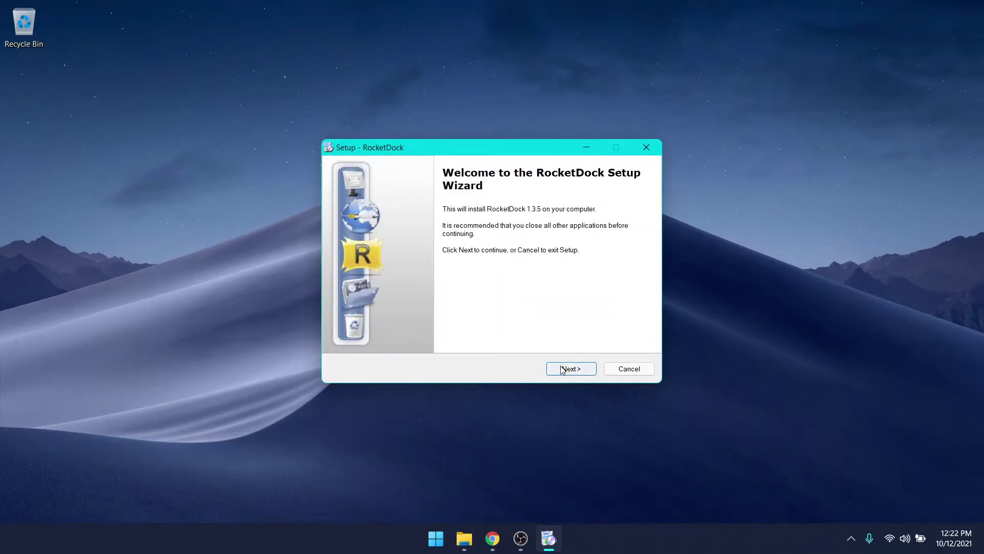
Step: Accept the license and install RocketDock into the existing C:\Program Files (x86)\RocketDock folder, finishing the setup wizard
left_click(560, 368)
left_click(405, 330)
left_click(571, 369)
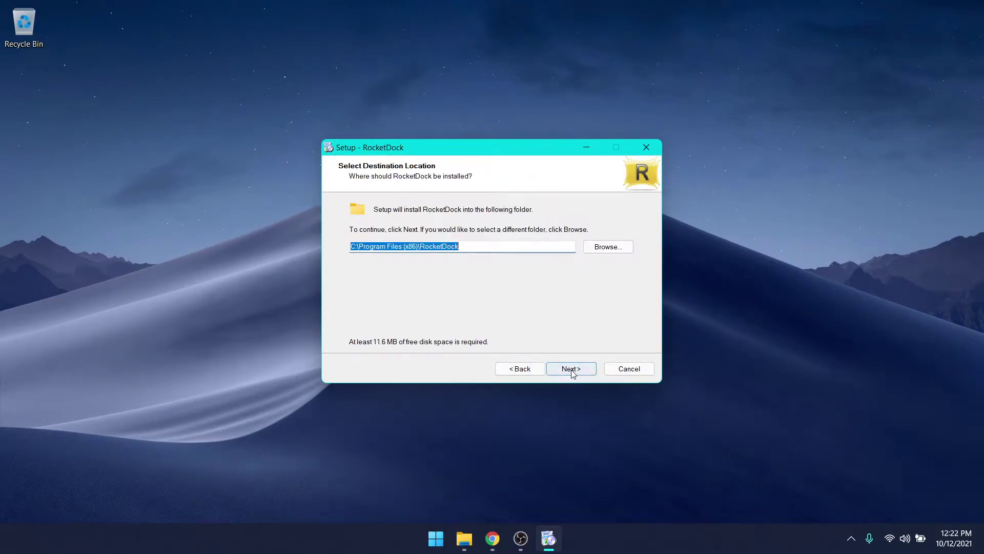
left_click(572, 370)
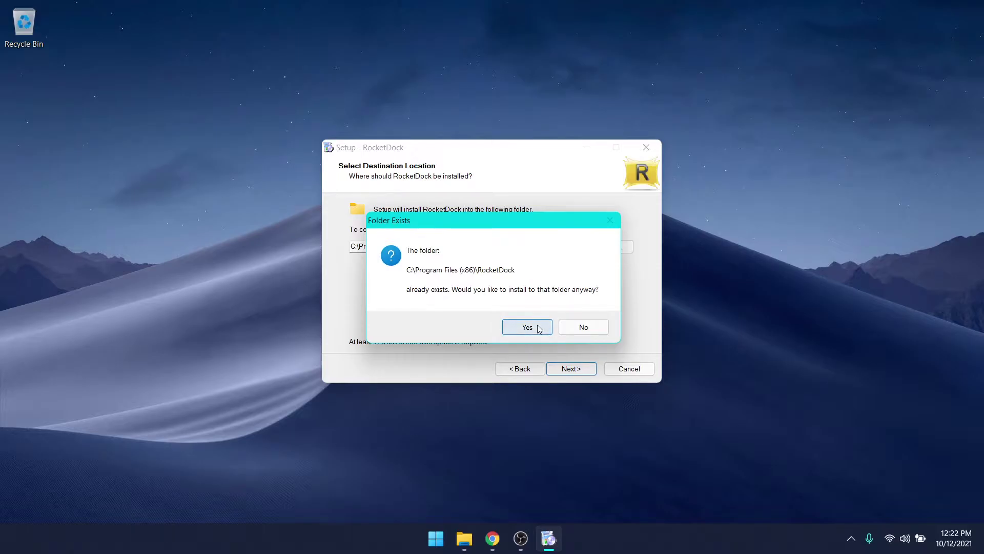
left_click(539, 329)
left_click(569, 370)
left_click(569, 370)
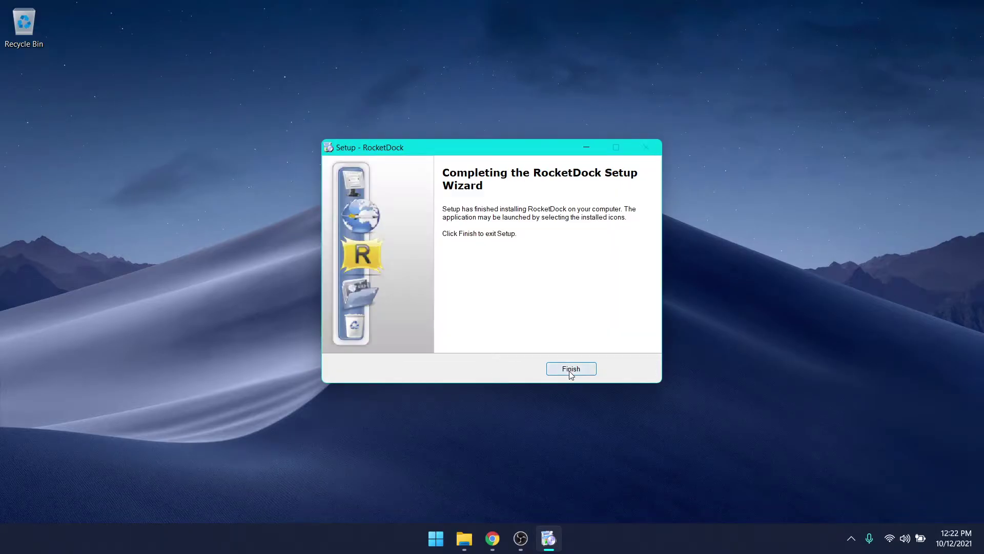
left_click(571, 368)
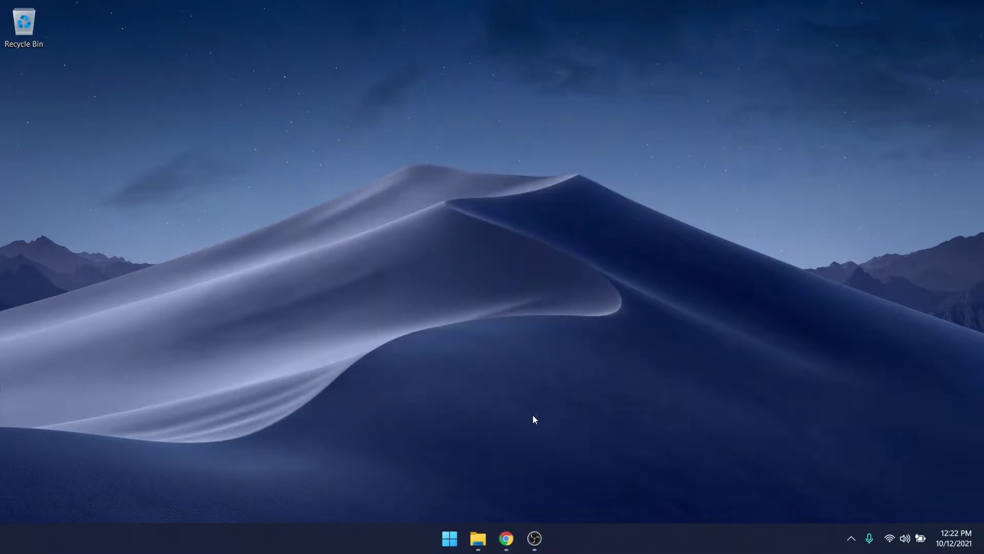
Step: Extract the macos_bigsur_for_rocketdock archive in the Windows MacOs folder to a folder of the same name
left_click(477, 537)
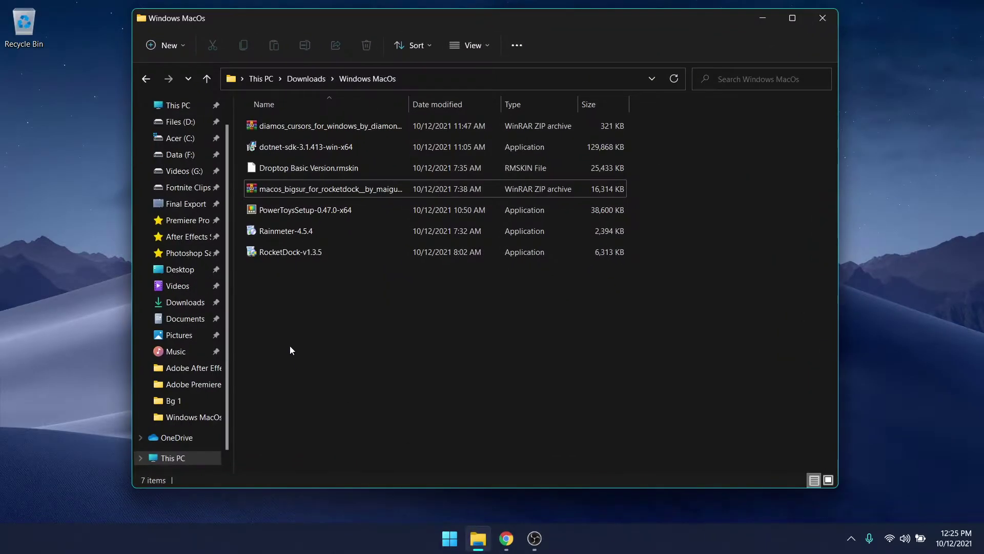
right_click(362, 189)
left_click(434, 273)
left_click(602, 400)
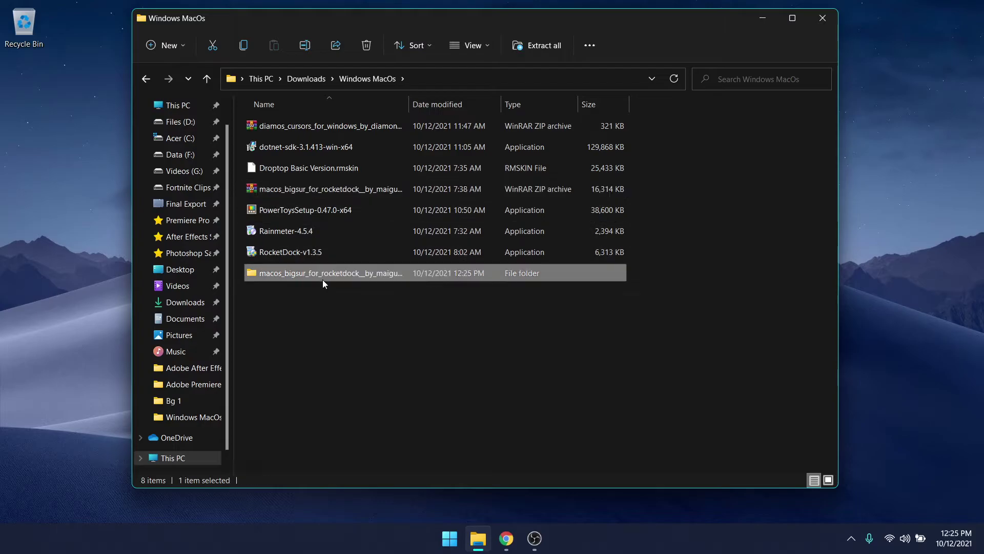
Step: Copy the five Big Sur skin folders, from Big Sur JustBlack Beta to Big Sur RoundedLight, in the extracted folder
double_click(322, 275)
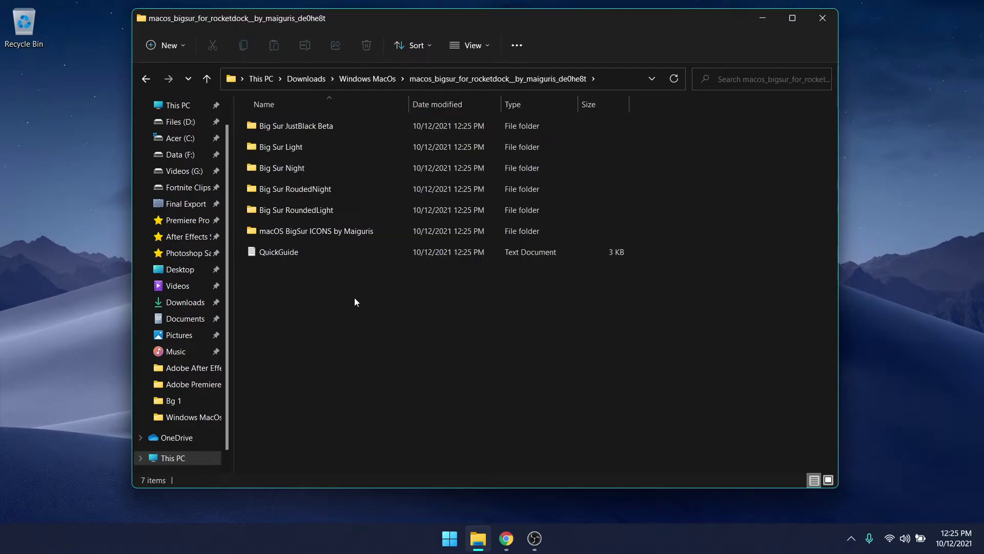
left_click(341, 212)
left_click(302, 126, "shift")
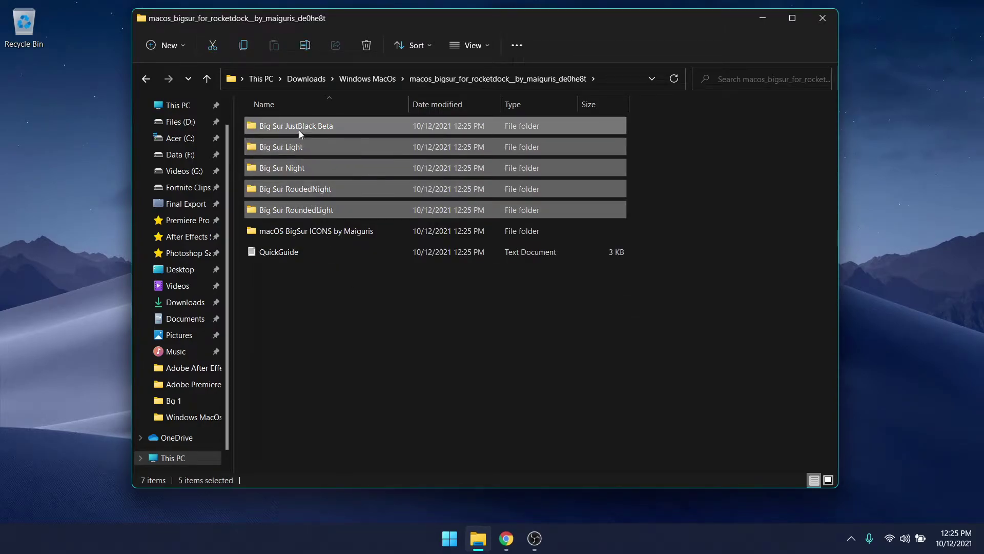
right_click(294, 138)
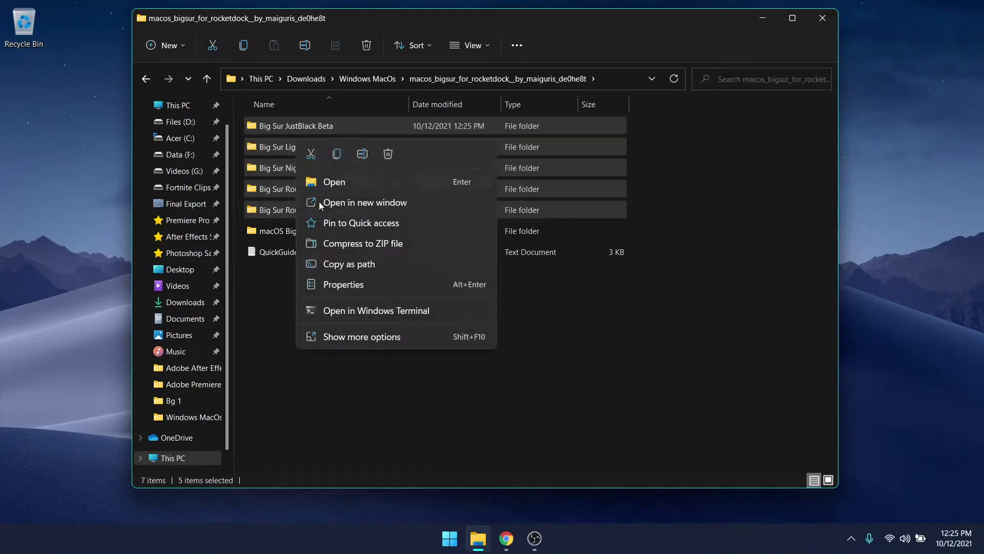
left_click(337, 159)
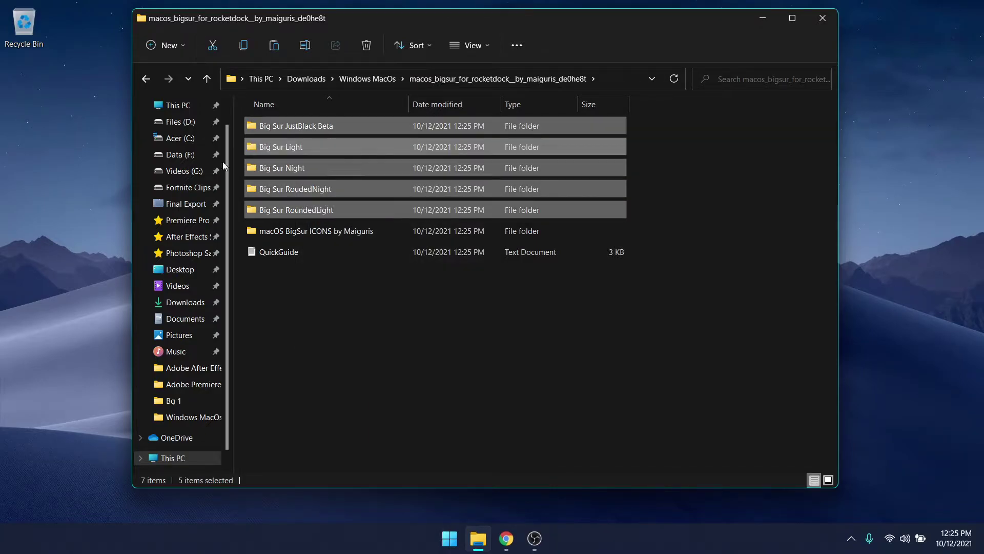
Step: Go to the Skins folder in C:\Program Files (x86)\RocketDock
left_click(179, 144)
double_click(299, 165)
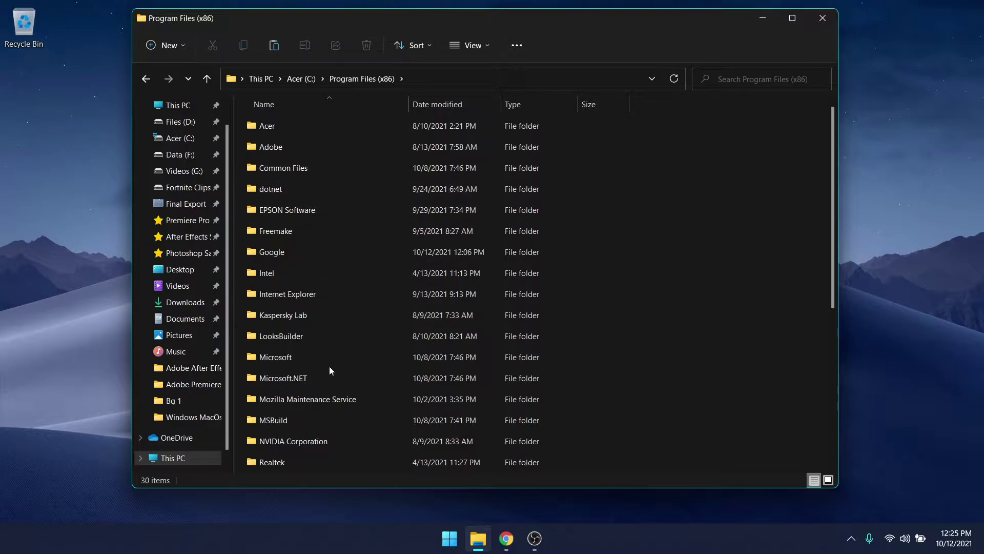
scroll(329, 366, "down", 3)
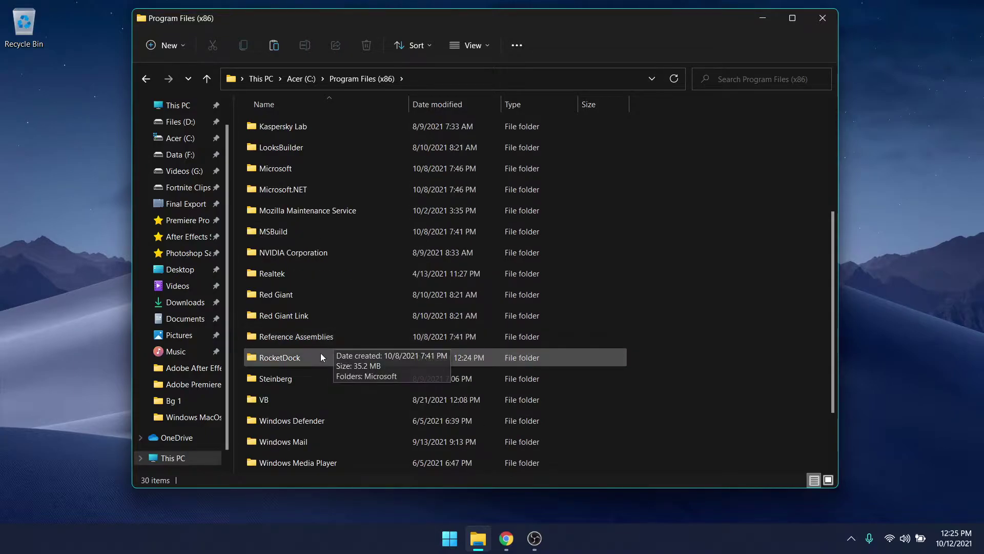
double_click(322, 357)
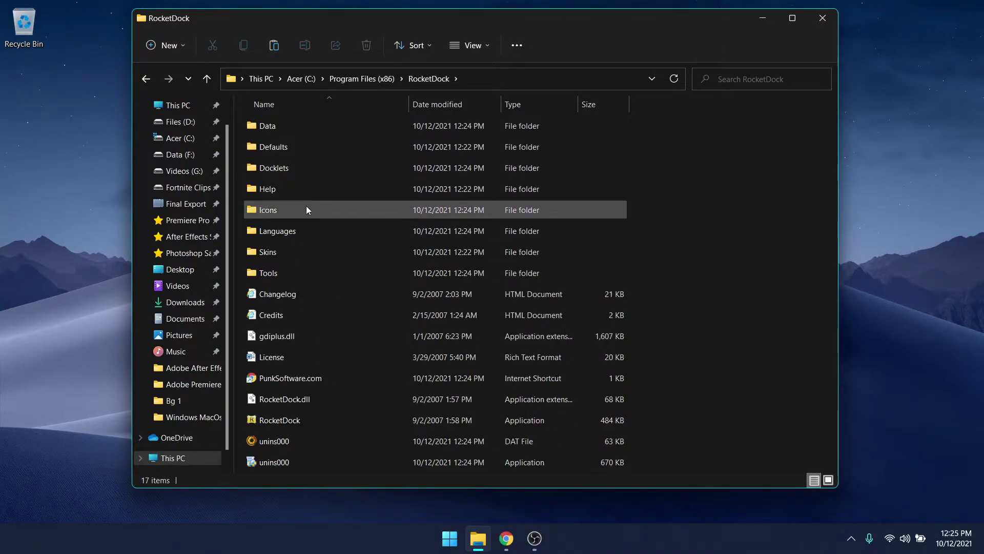
double_click(287, 253)
Step: Paste the Big Sur skin folders into Skins, replacing the files with the same names, and close the folder window
right_click(684, 170)
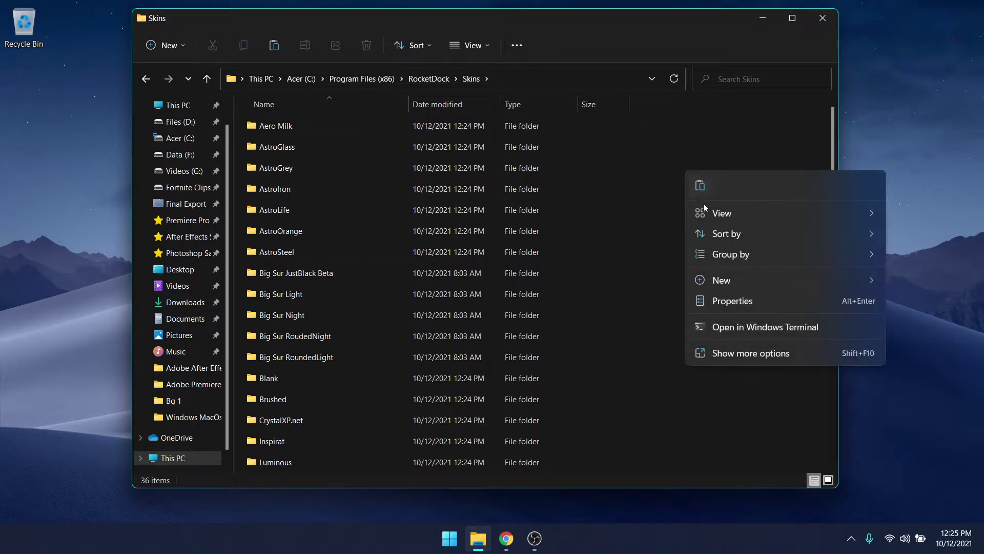
left_click(703, 188)
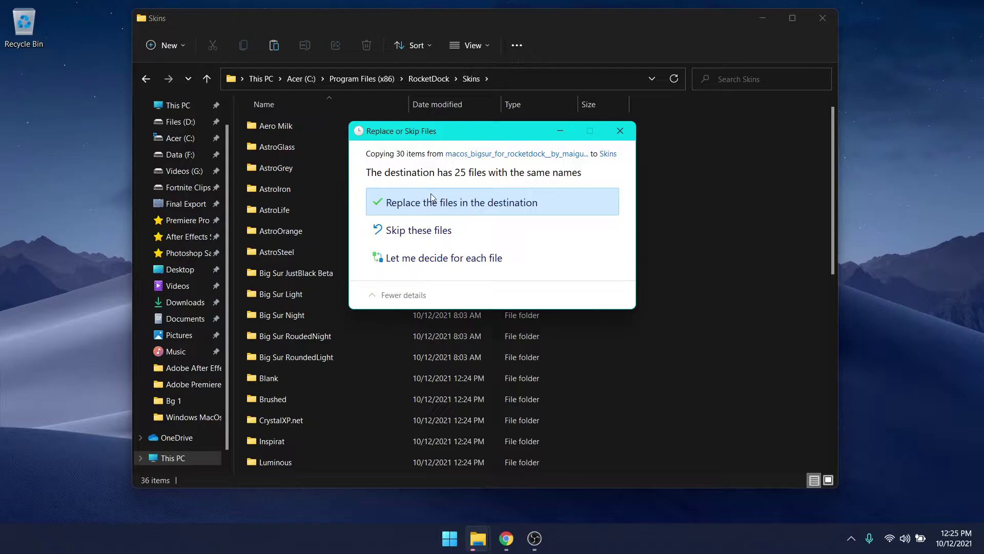
left_click(457, 212)
left_click(400, 216)
left_click(458, 232)
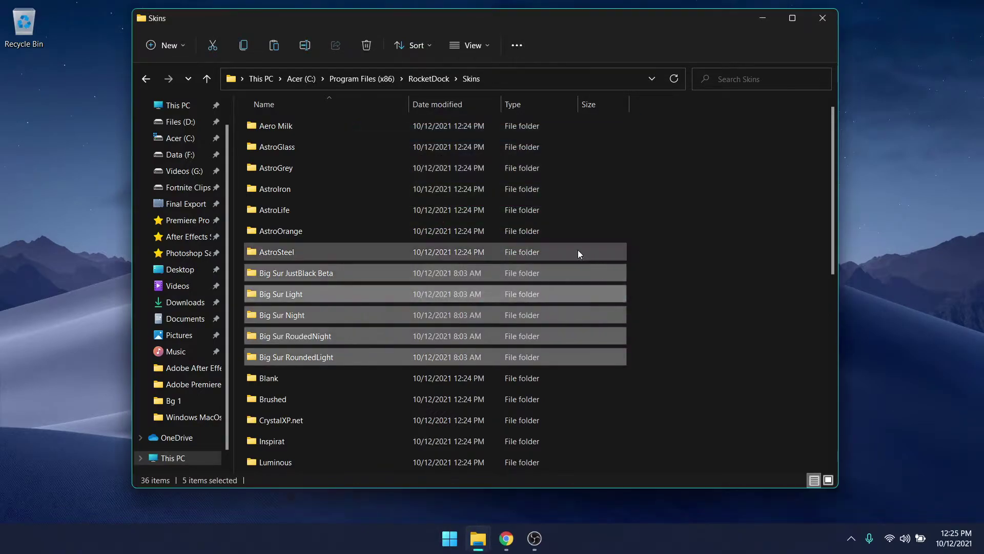
left_click(824, 26)
Step: Search Windows for RocketDock and launch the app
key("super")
type("r")
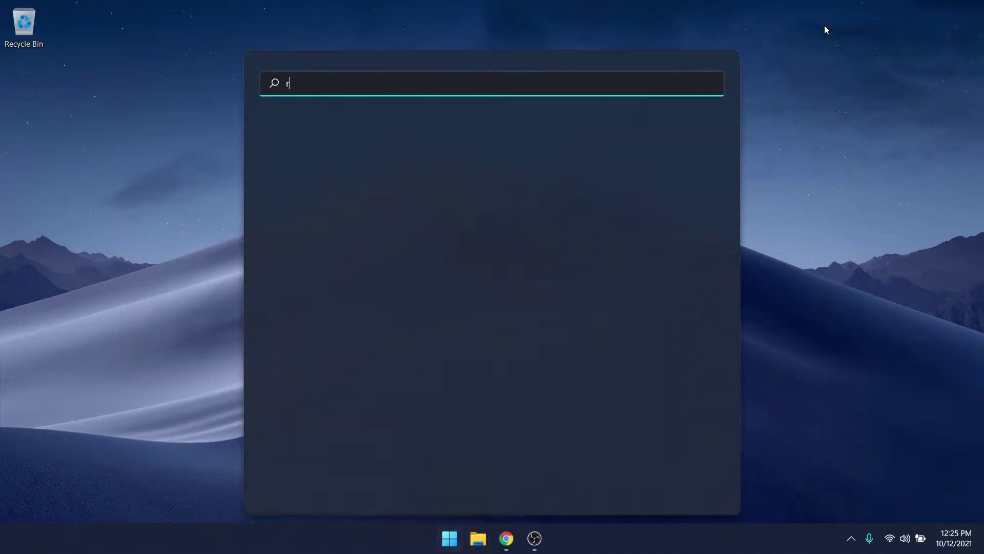
type("ocketDock")
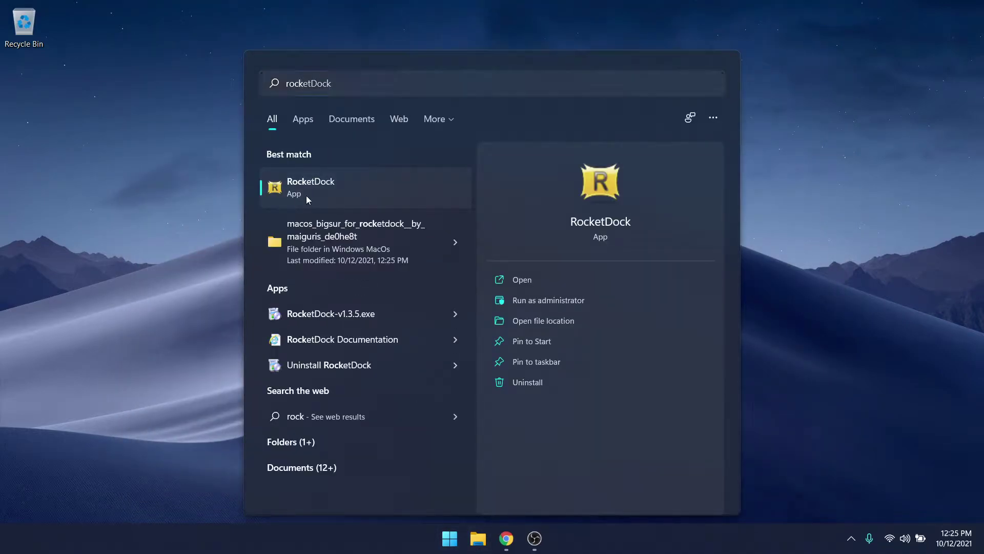
left_click(307, 200)
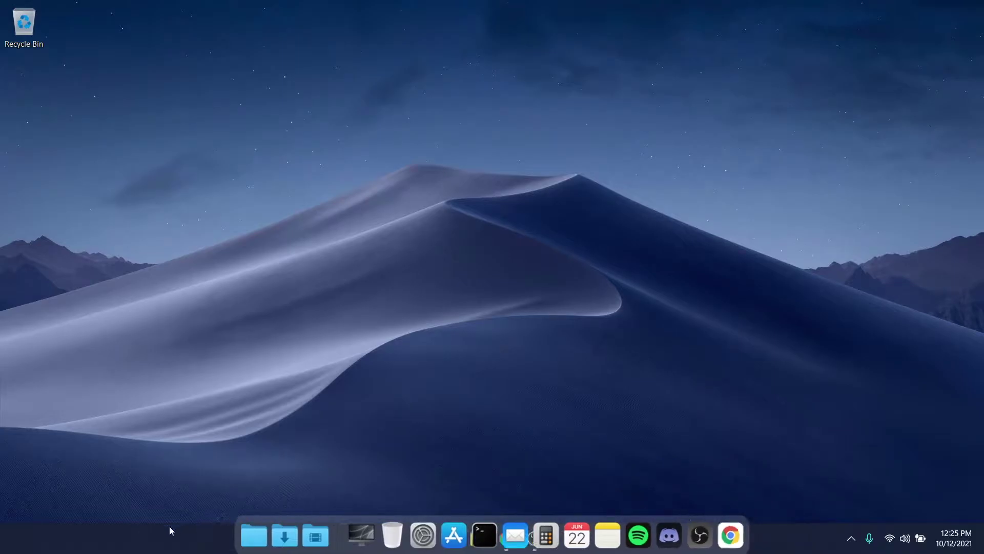
Step: Set the Windows taskbar alignment to Left in the taskbar behaviors settings
right_click(152, 548)
left_click(177, 509)
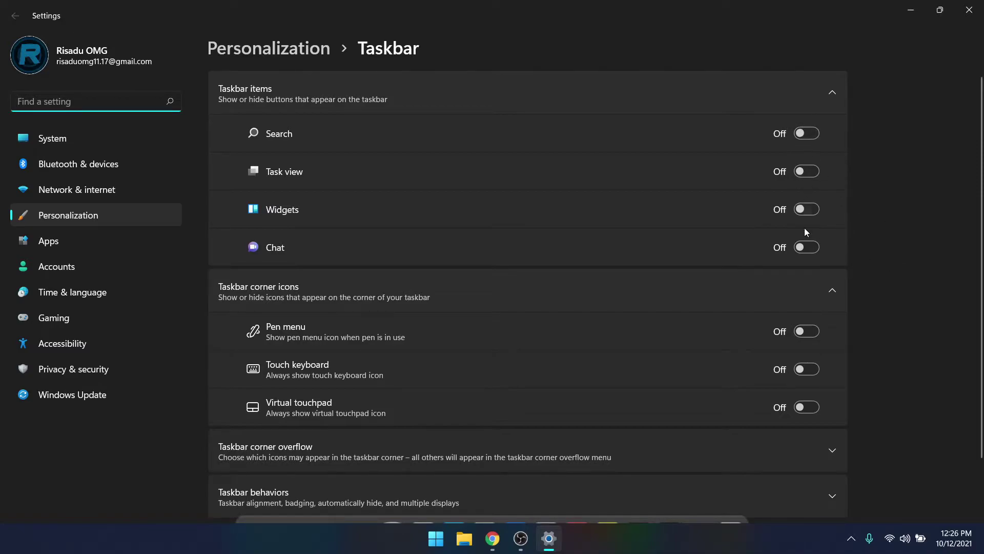
scroll(558, 331, "down", 2)
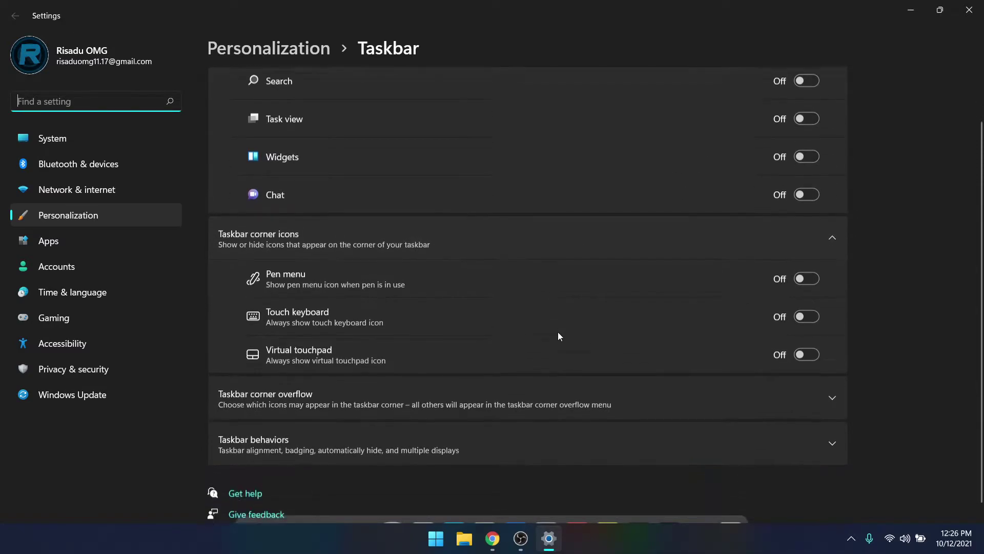
left_click(352, 436)
left_click(763, 472)
left_click(766, 448)
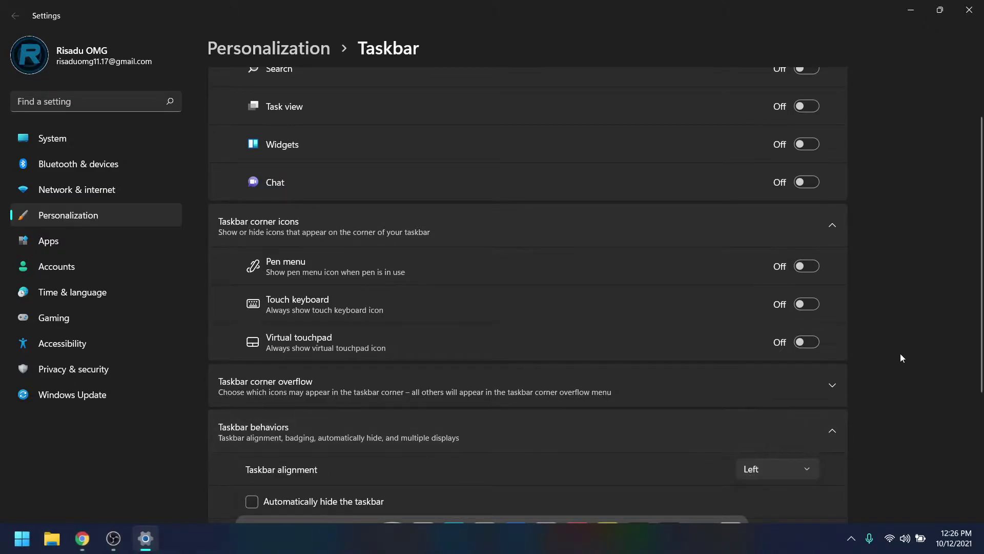
Step: Enable automatic hiding of the taskbar and close Settings
scroll(900, 361, "down", 3)
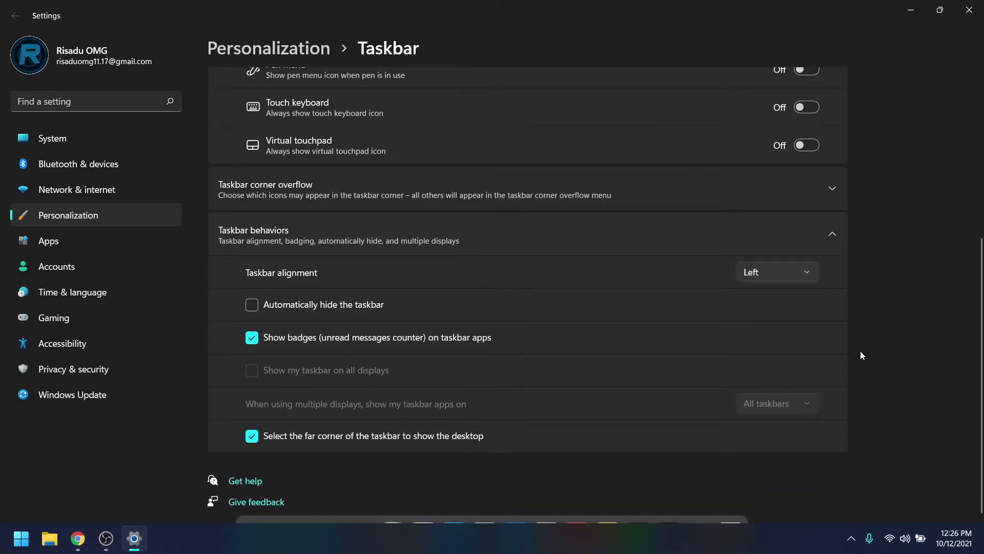
left_click(251, 306)
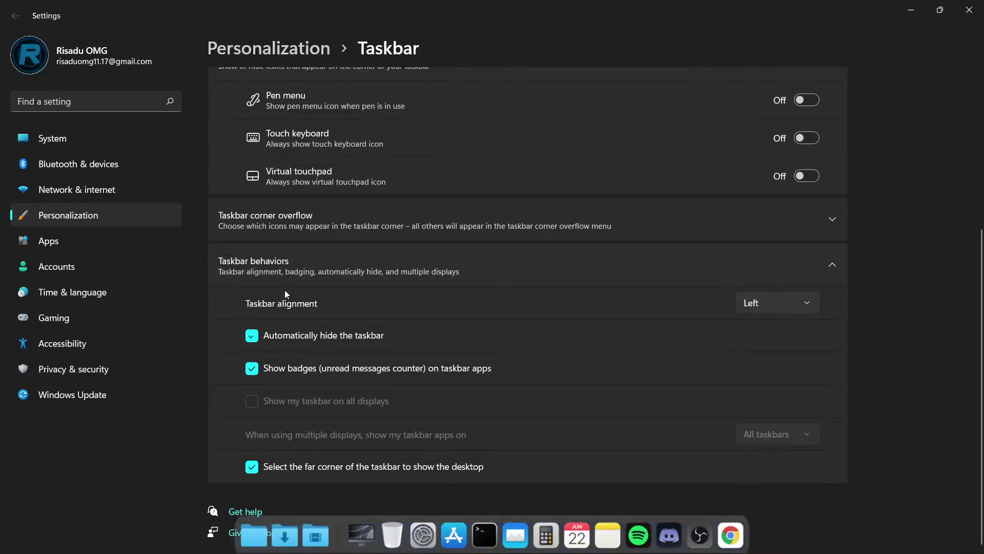
left_click(973, 7)
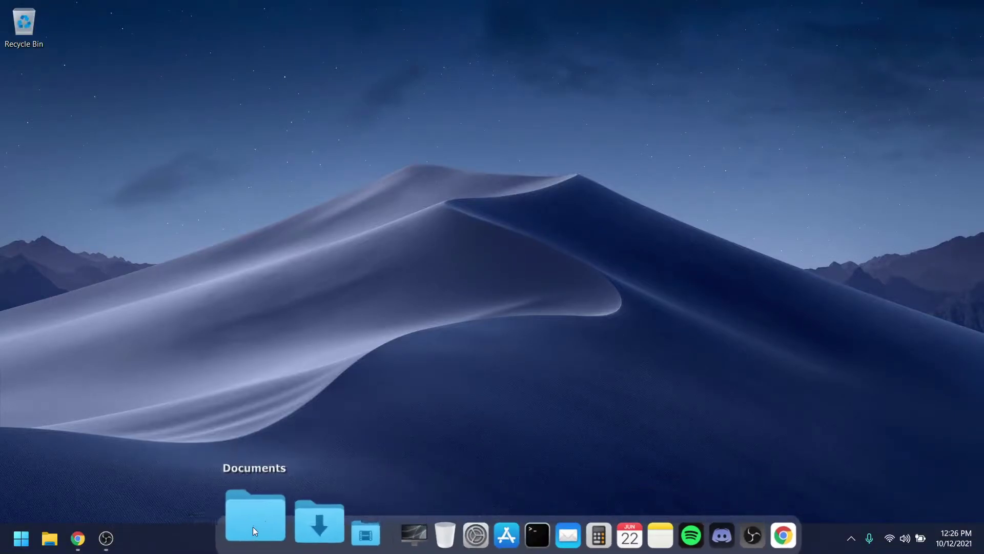
Step: Set the dock's style theme to Big Sur RoundedLight in the dock settings
right_click(340, 541)
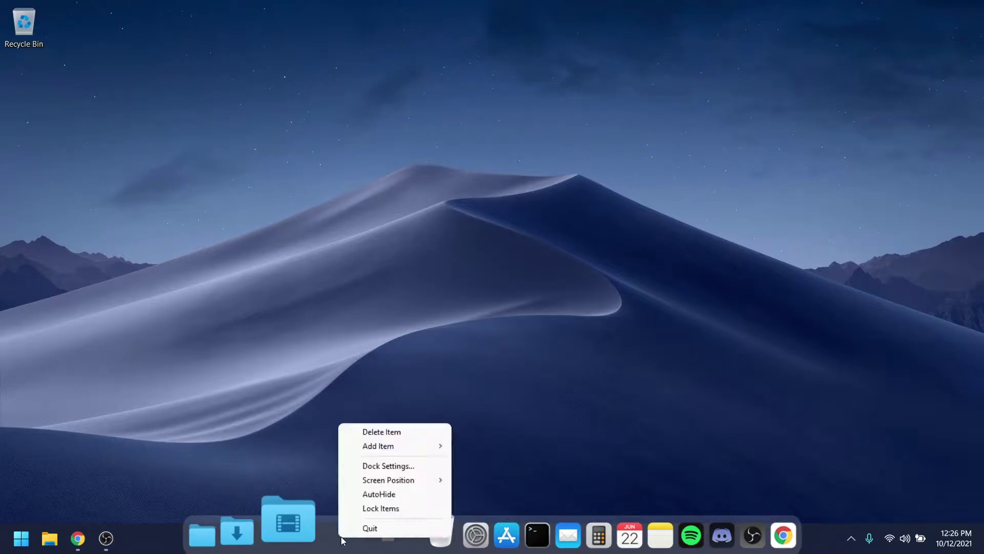
left_click(353, 465)
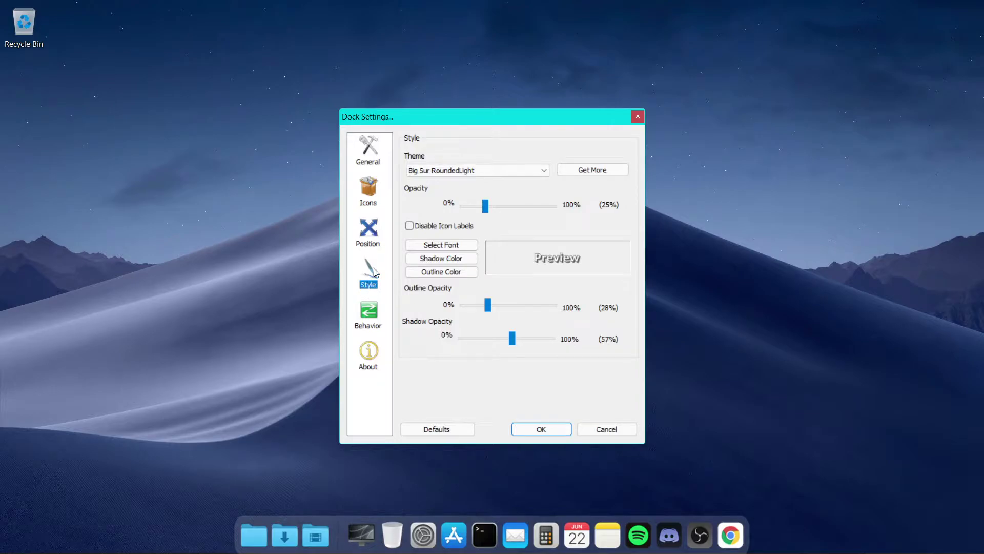
left_click(445, 170)
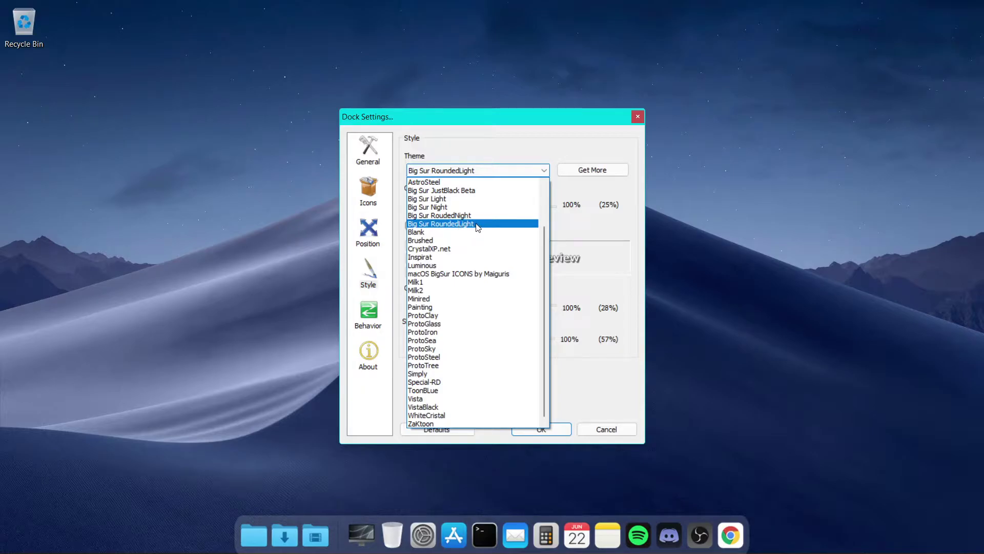
left_click(477, 226)
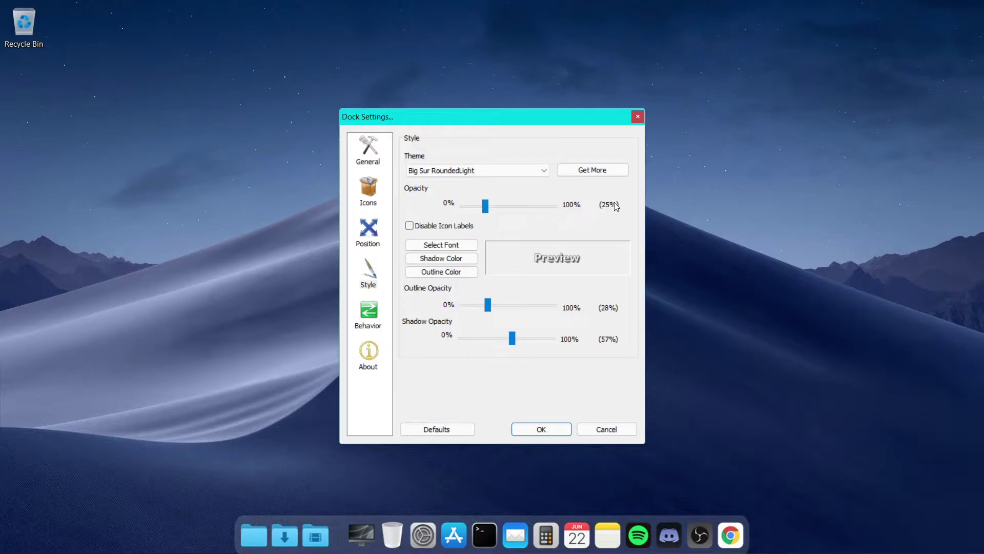
Step: Set the dock's screen position to Bottom and close the dock settings
left_click(371, 237)
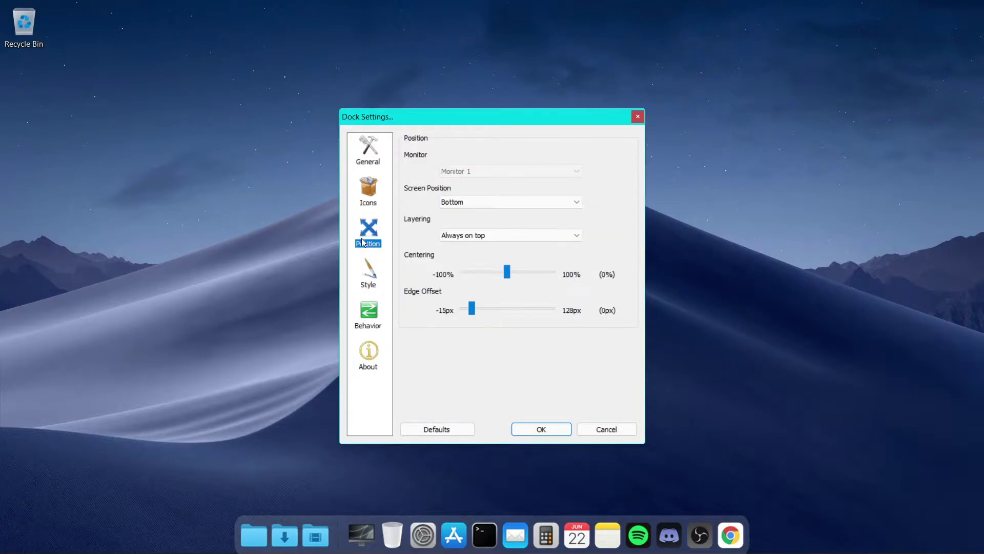
left_click(449, 203)
left_click(453, 226)
left_click(640, 119)
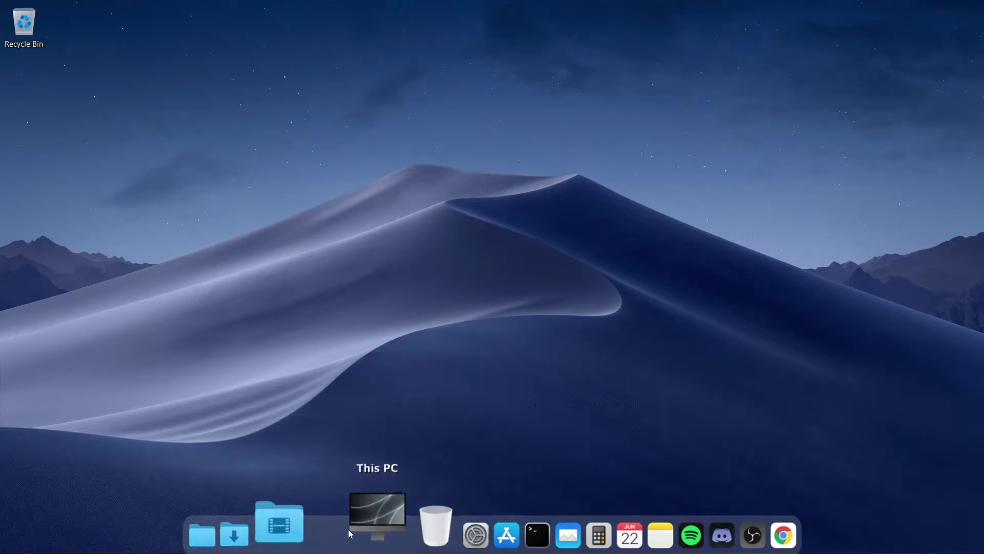
Step: Open the icon settings of This PC in the dock and add the downloaded macOS BigSur ICONS by Maiguris folder as an icon source
right_click(361, 527)
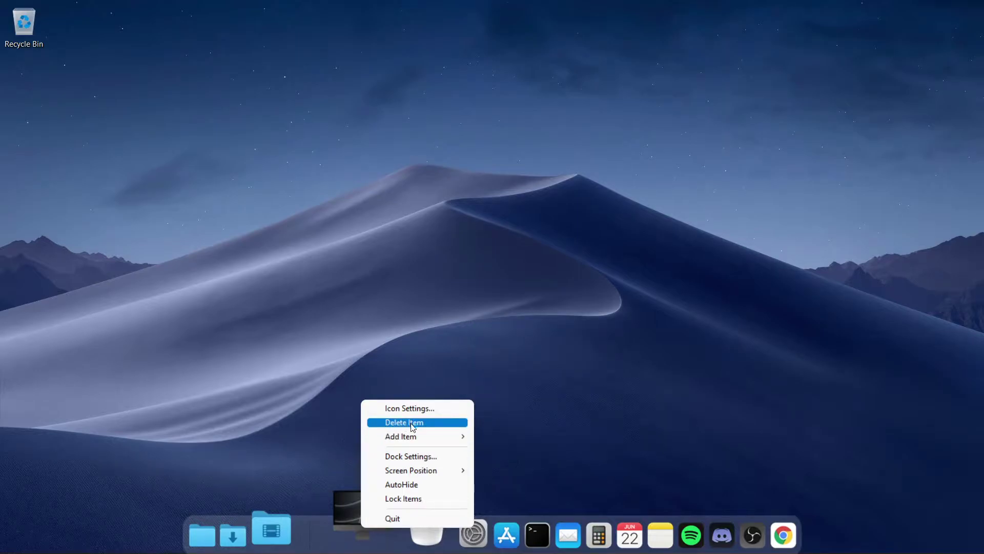
left_click(312, 397)
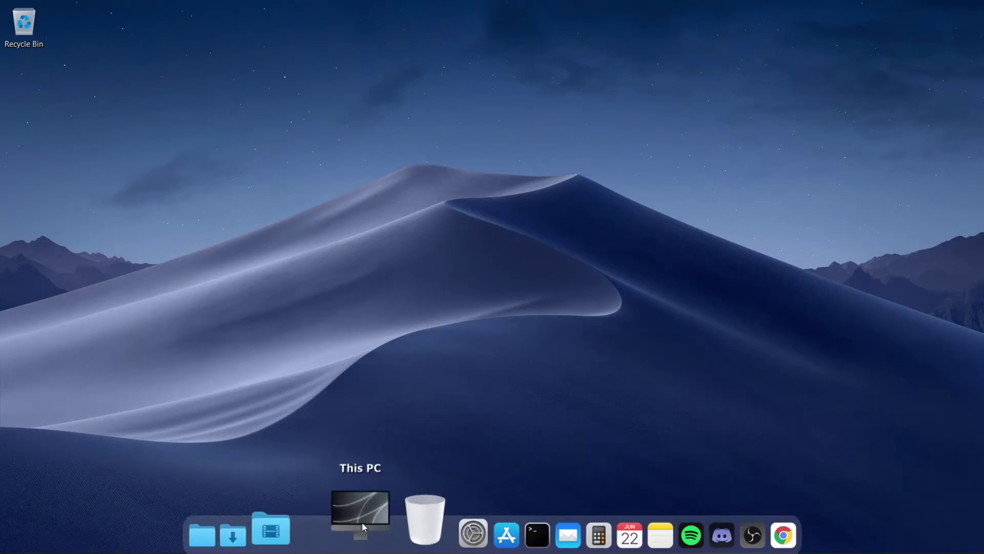
right_click(361, 513)
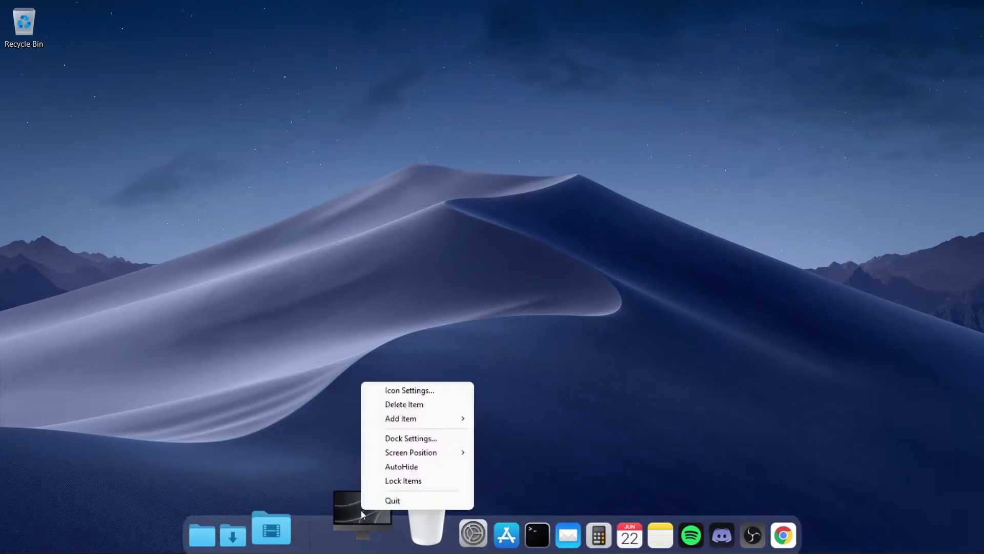
left_click(395, 390)
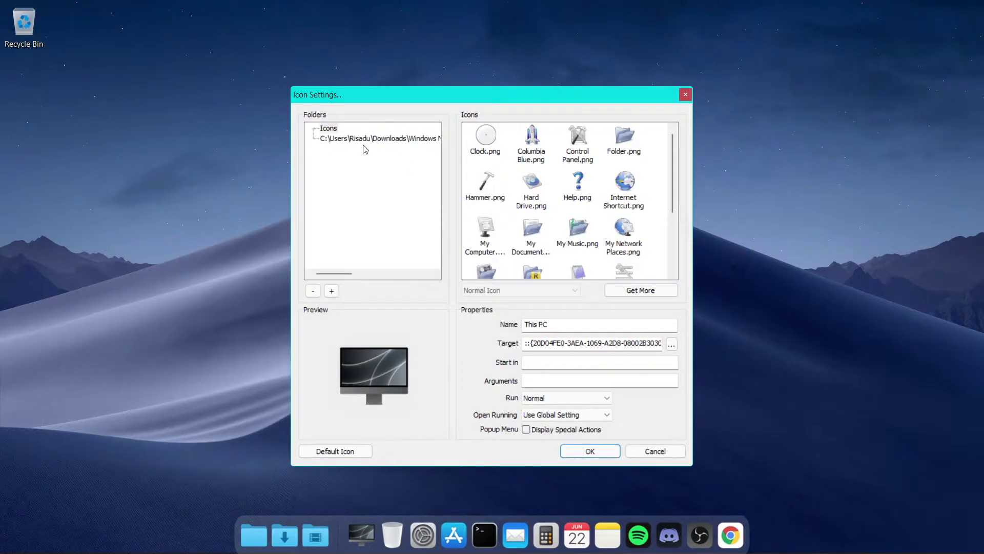
left_click(331, 290)
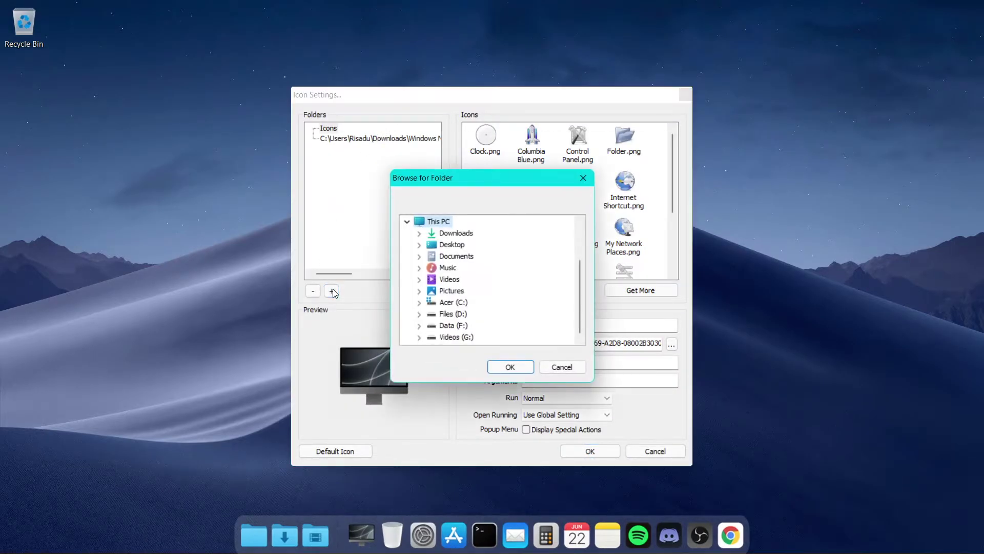
left_click(455, 235)
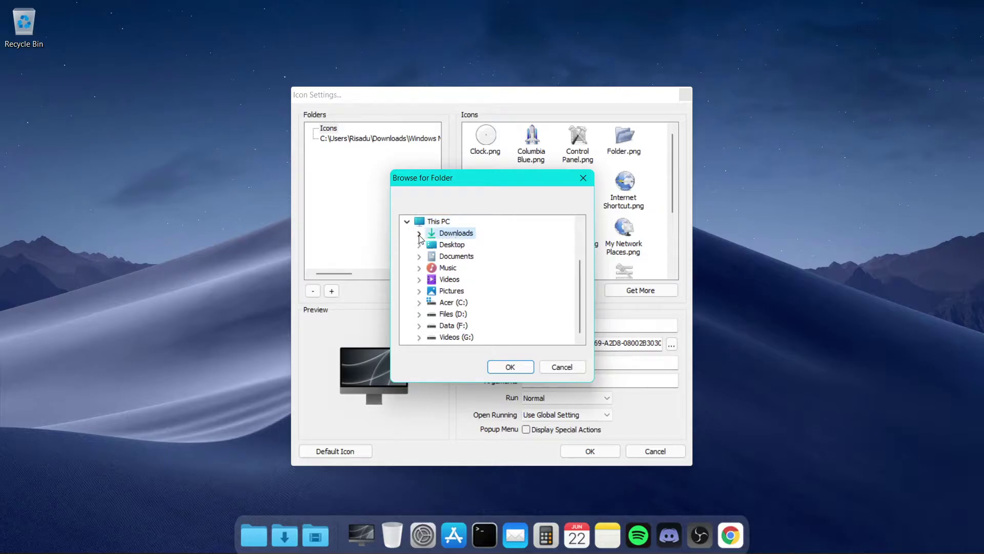
left_click(443, 256)
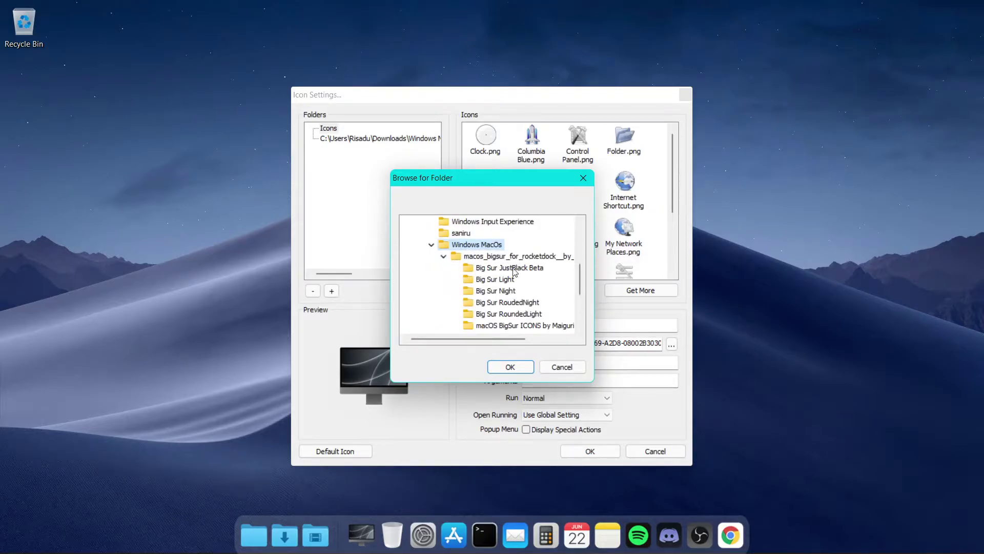
scroll(471, 272, "down", 1)
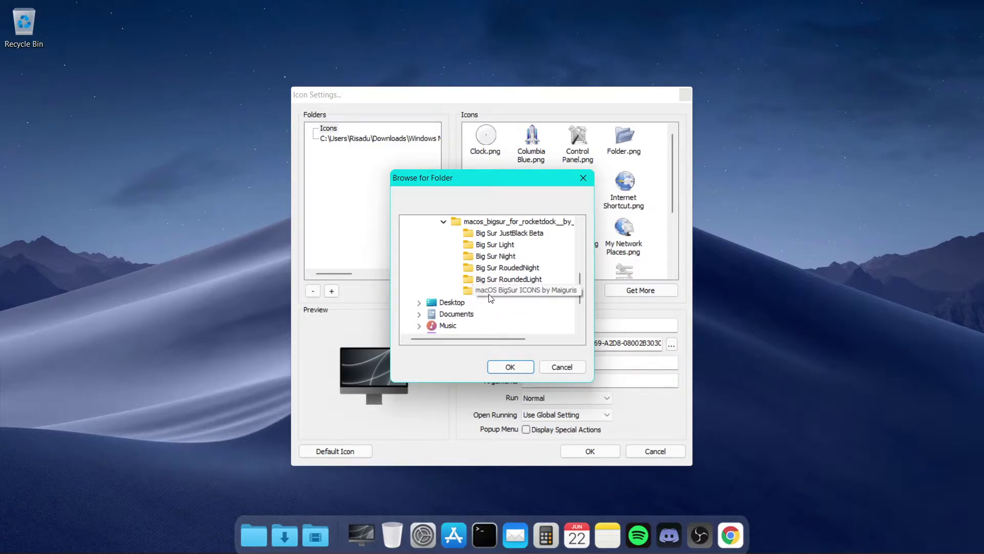
left_click(496, 293)
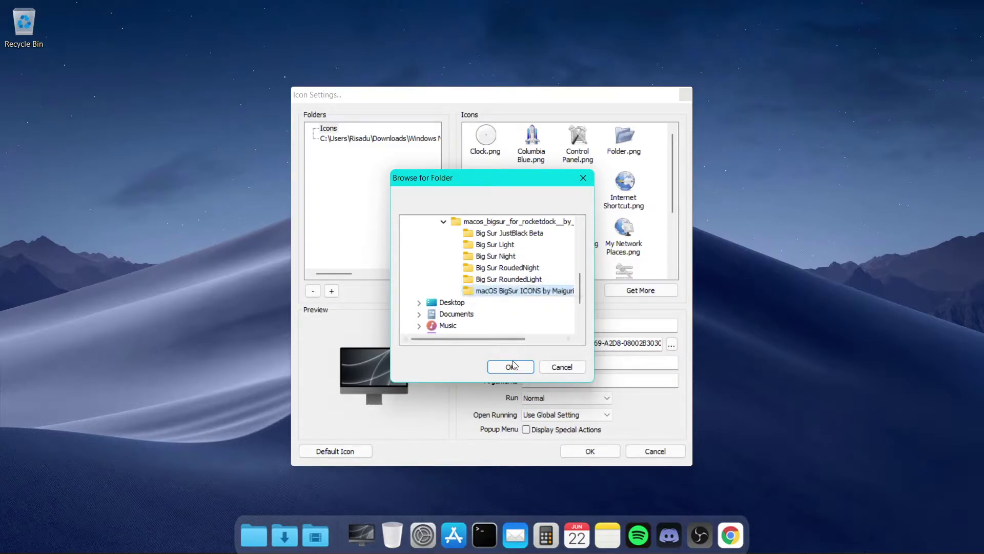
left_click(511, 366)
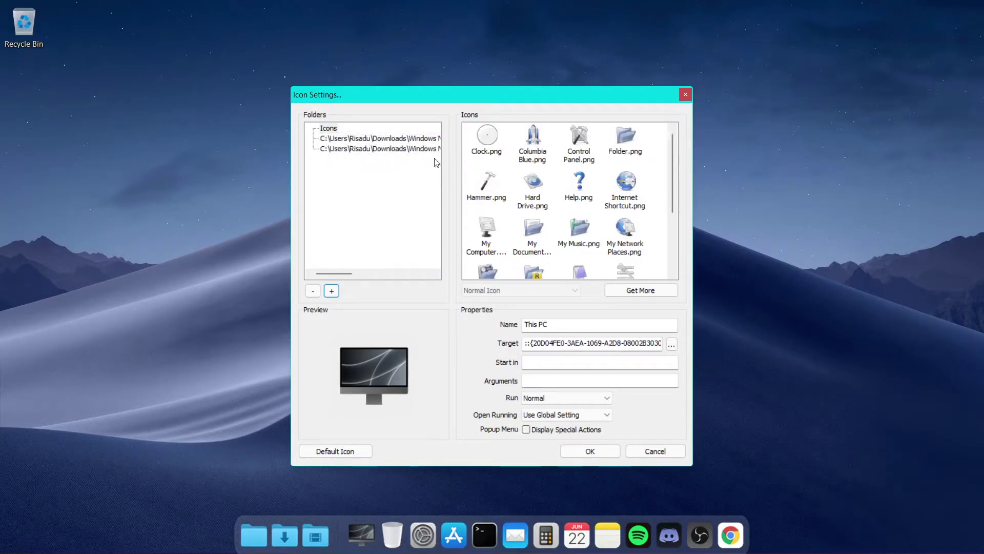
Step: Assign the BigSur My iMac ProMax icon from the newly added folder to This PC and apply it
left_click(392, 148)
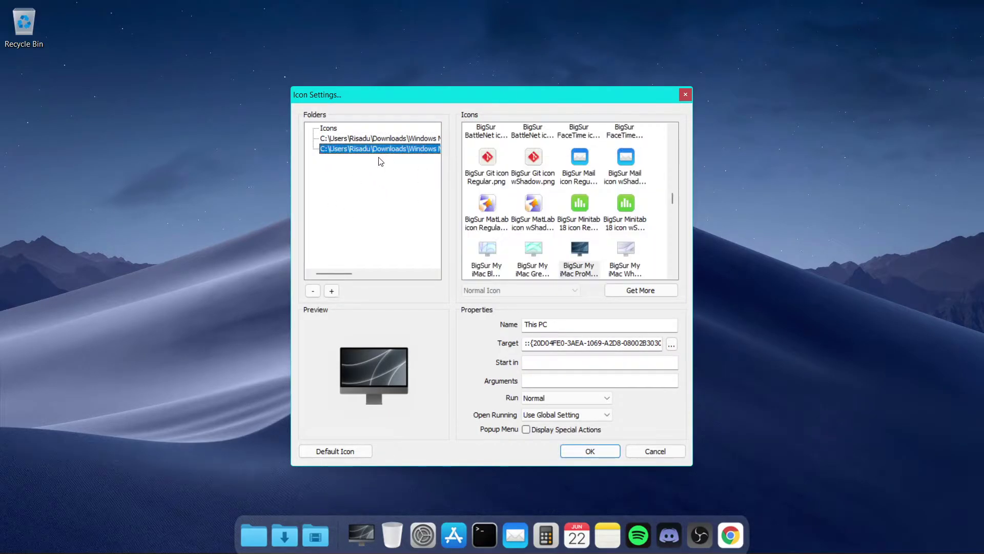
left_click(347, 148)
scroll(558, 189, "up", 3)
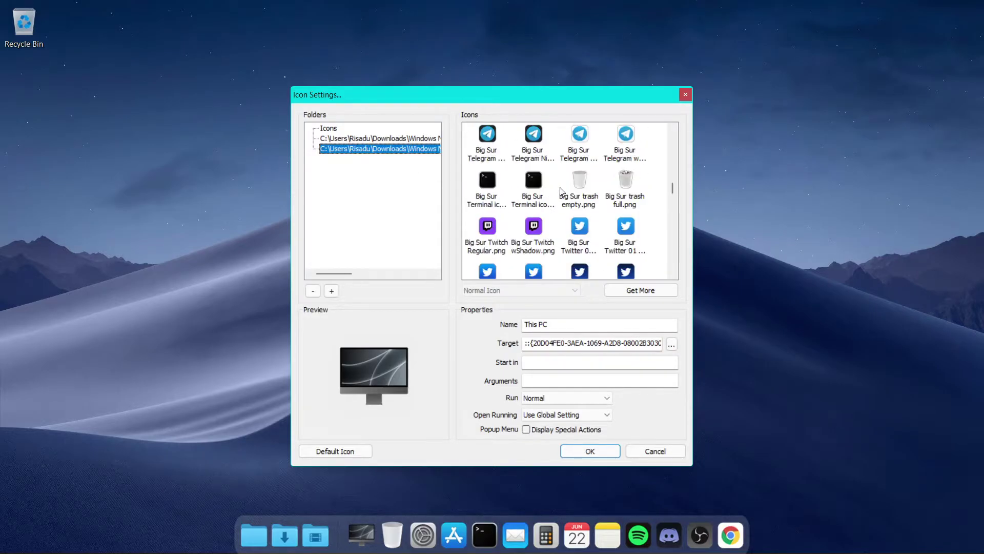
scroll(533, 195, "up", 2)
scroll(553, 215, "down", 8)
scroll(561, 223, "down", 1)
scroll(564, 218, "up", 1)
left_click(578, 205)
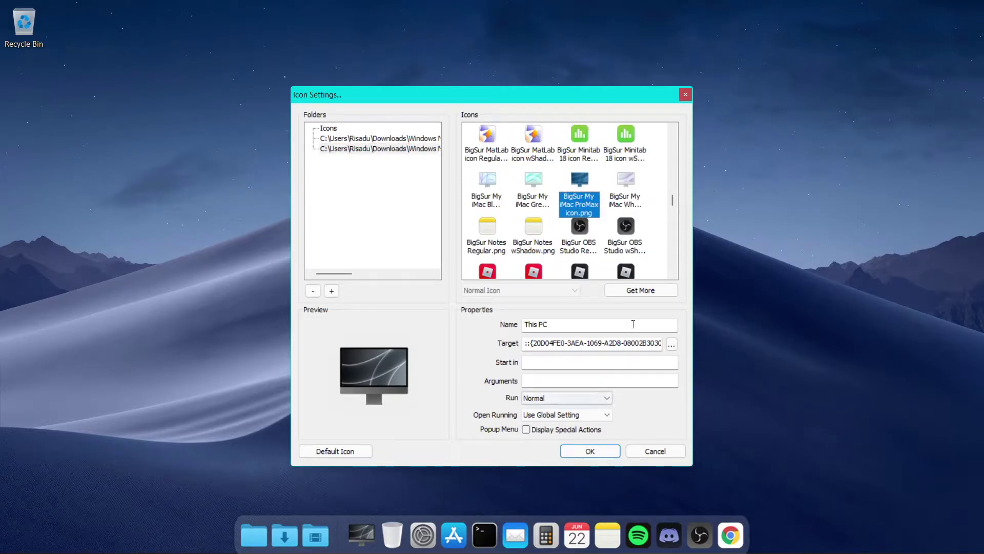
left_click(634, 201)
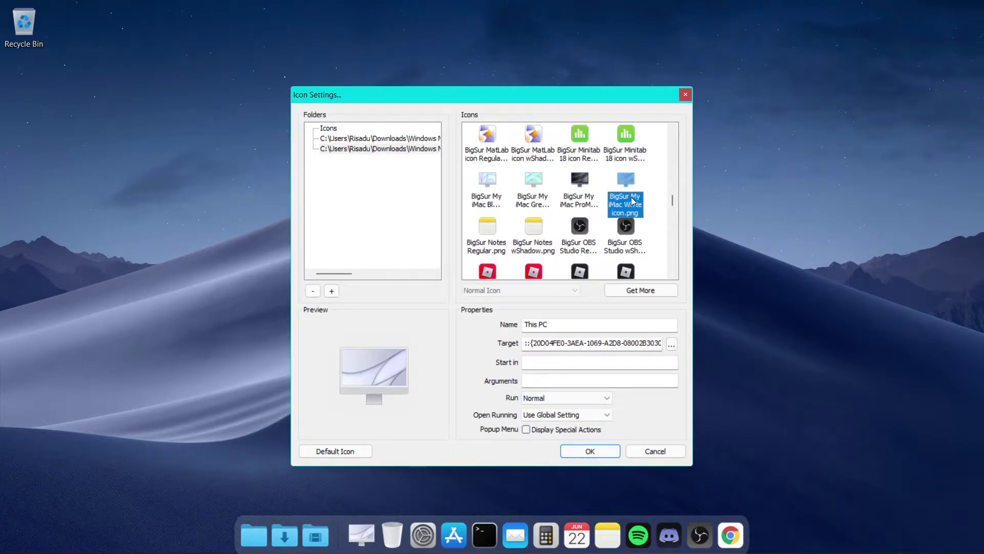
left_click(577, 183)
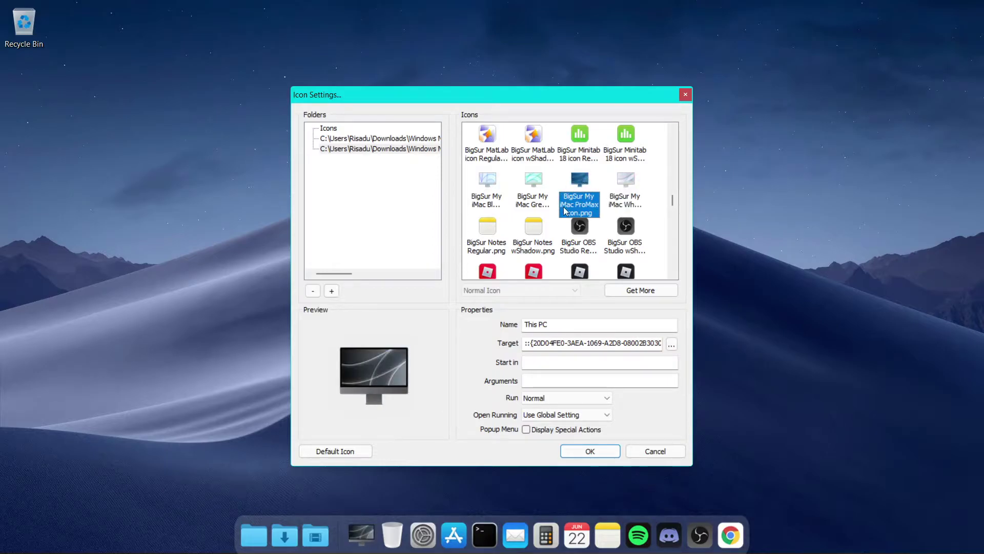
left_click(589, 451)
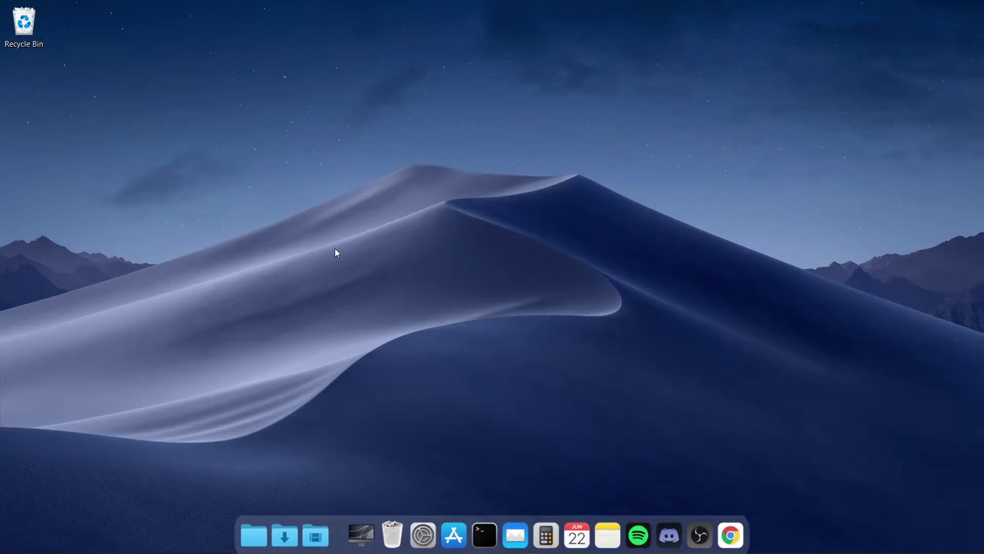
Step: Run shell:Appsfolder, create a desktop shortcut for the Weather app from the Applications folder and minimize the folder window
key("super+r")
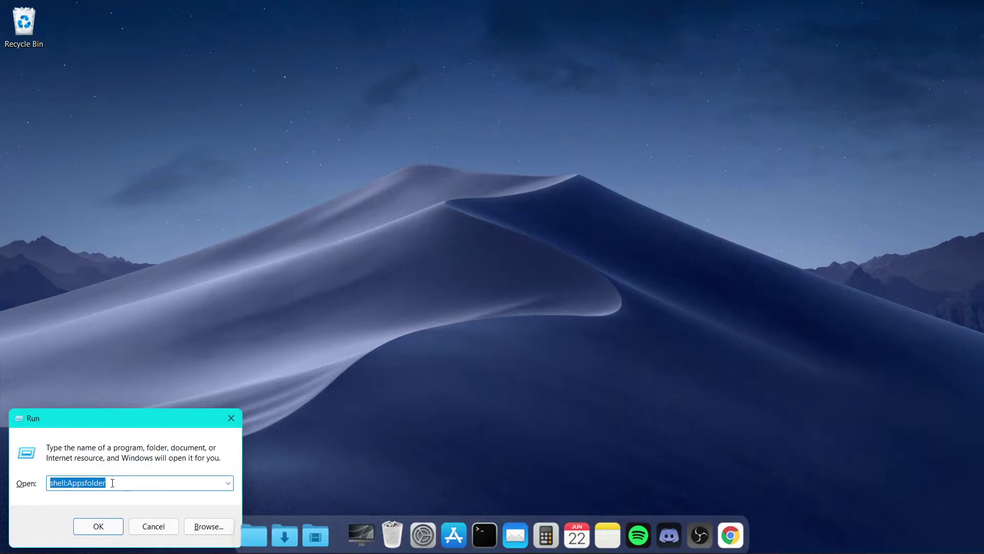
left_click(111, 523)
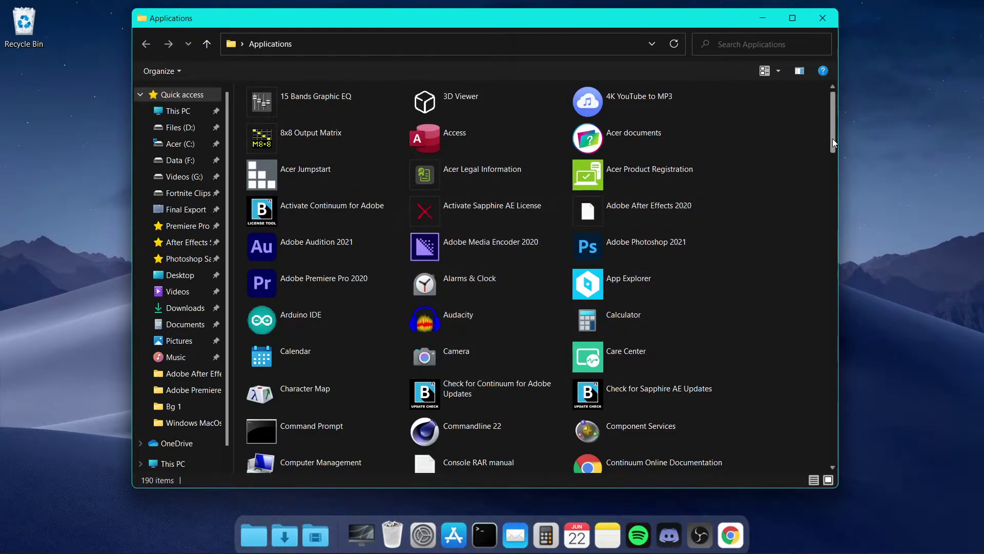
left_click_drag(833, 140, 834, 174)
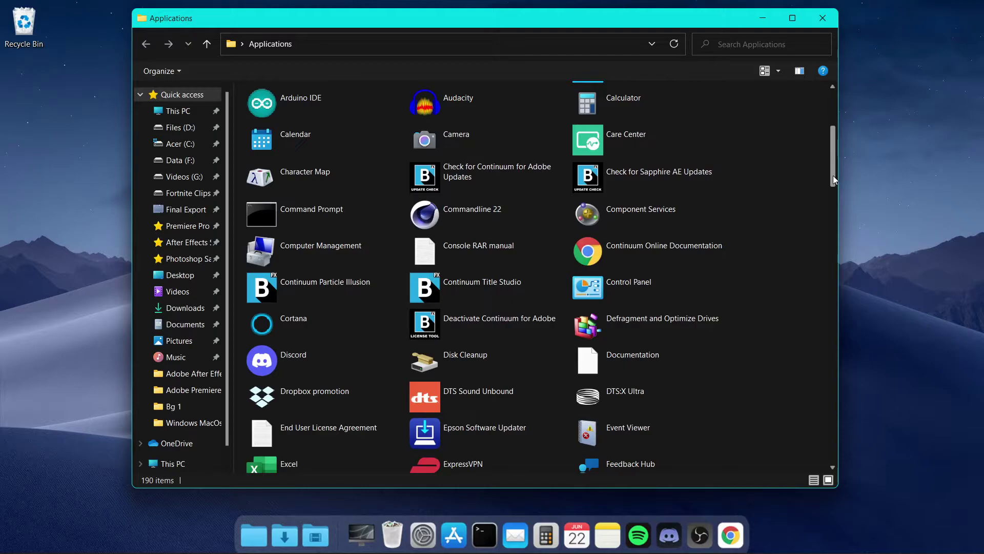
scroll(667, 282, "down", 15)
left_click(612, 299)
left_click(329, 263)
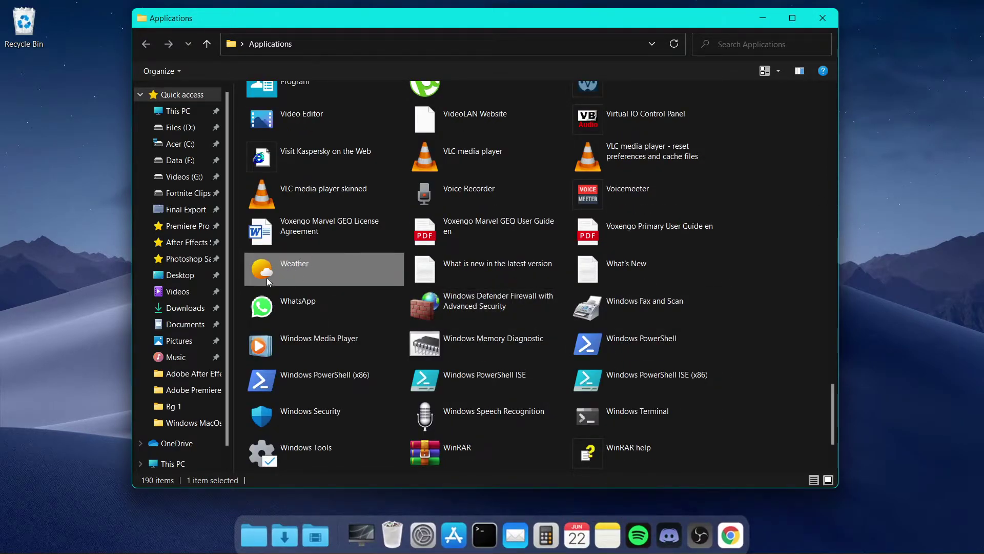
right_click(291, 262)
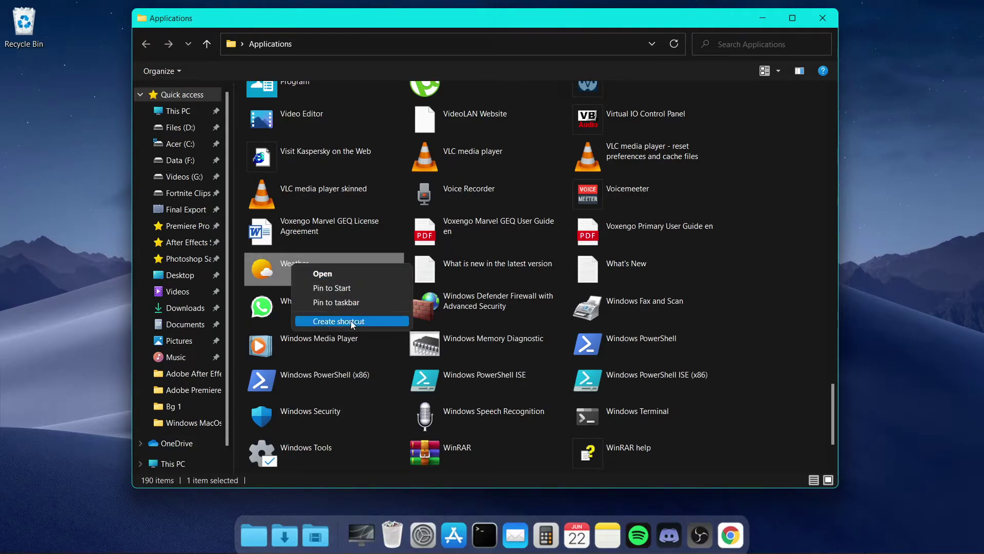
left_click(351, 321)
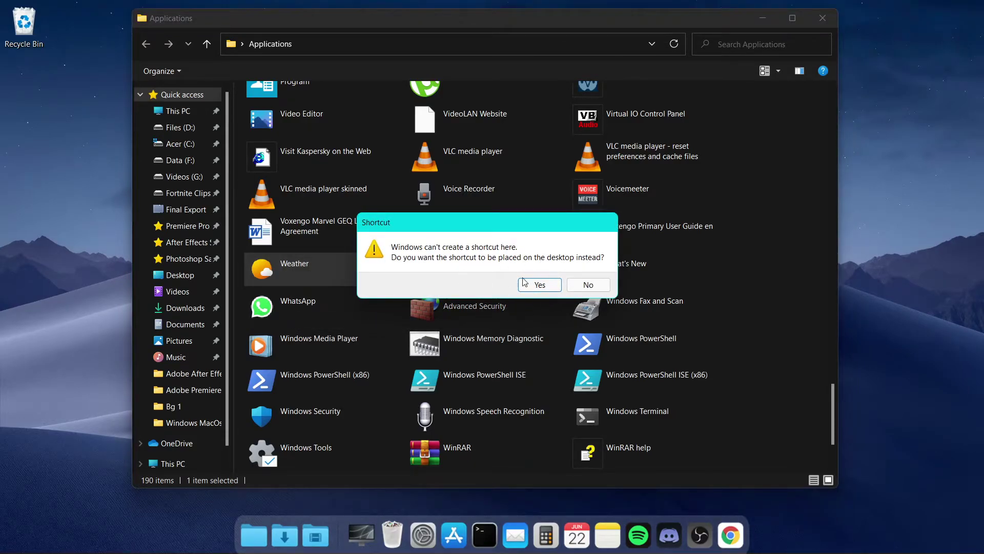
left_click(542, 285)
left_click(773, 19)
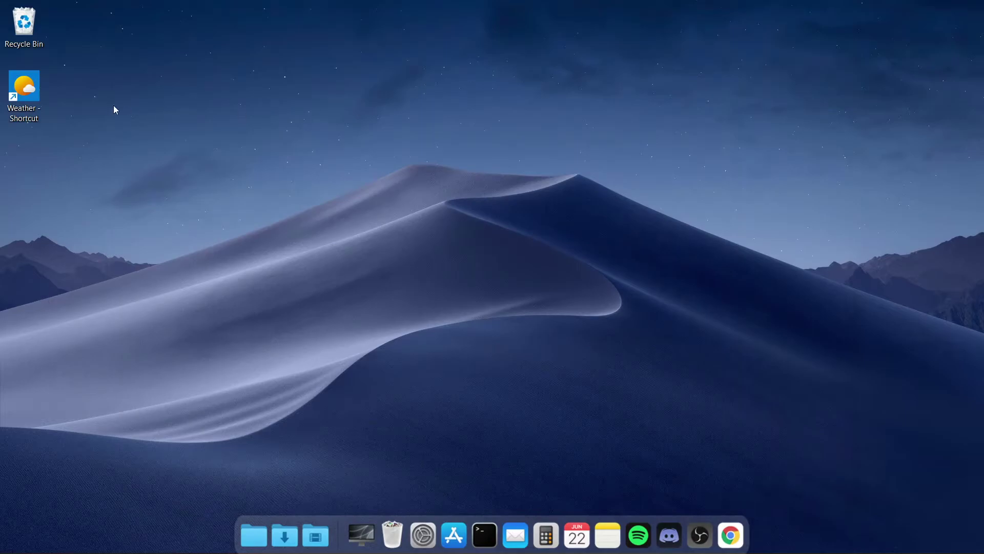
Step: Add the Weather desktop shortcut to the dock and try launching it from there, dismissing the app chooser
left_click_drag(386, 540, 380, 518)
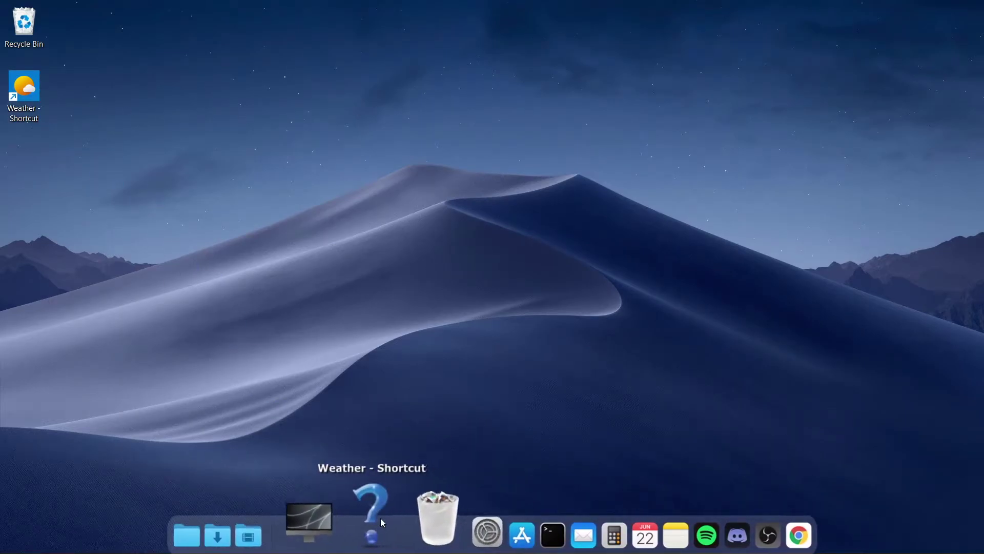
left_click(380, 517)
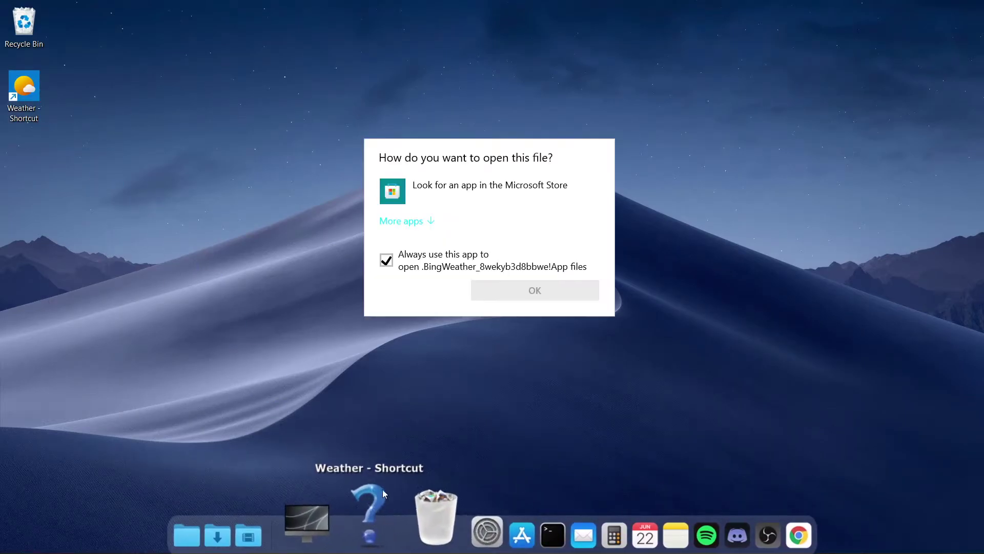
left_click(731, 223)
Step: Move the Weather shortcut between Mail and Calculator in the dock and open its icon settings
left_click_drag(378, 534, 530, 515)
right_click(530, 515)
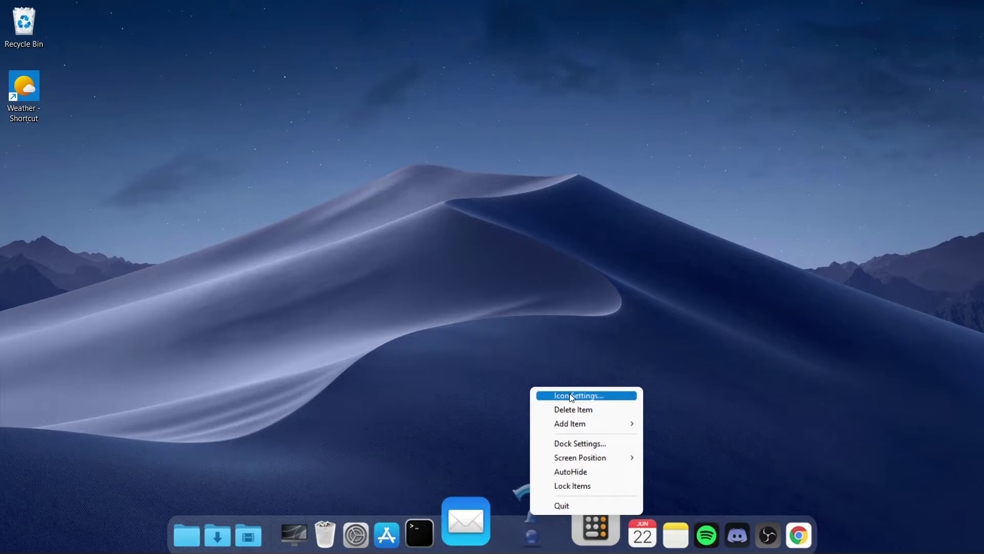
left_click(570, 394)
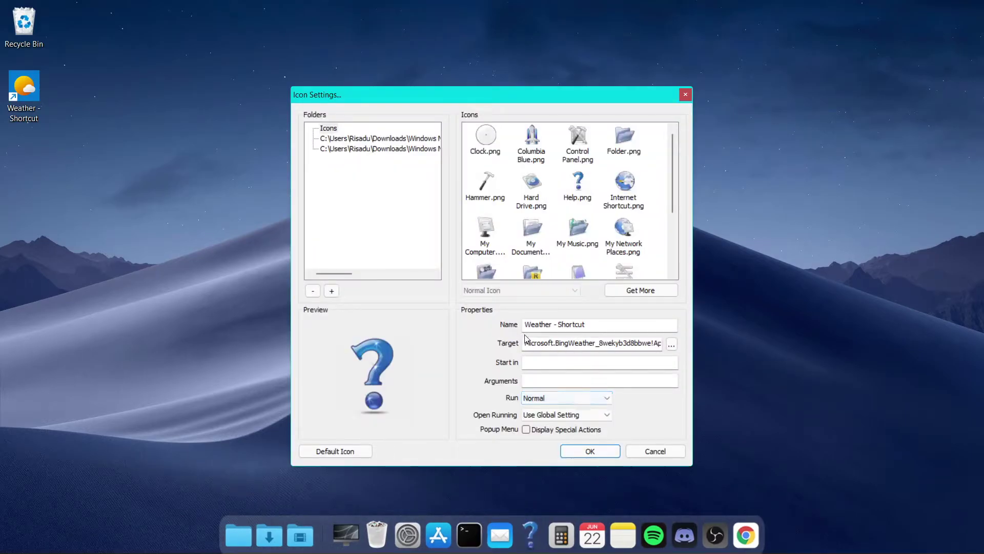
Step: Prefix the Weather shortcut's target path with shell:Appsfolder\ in front of the existing Microsoft.BingWeather entry
left_click(526, 343)
type("shell")
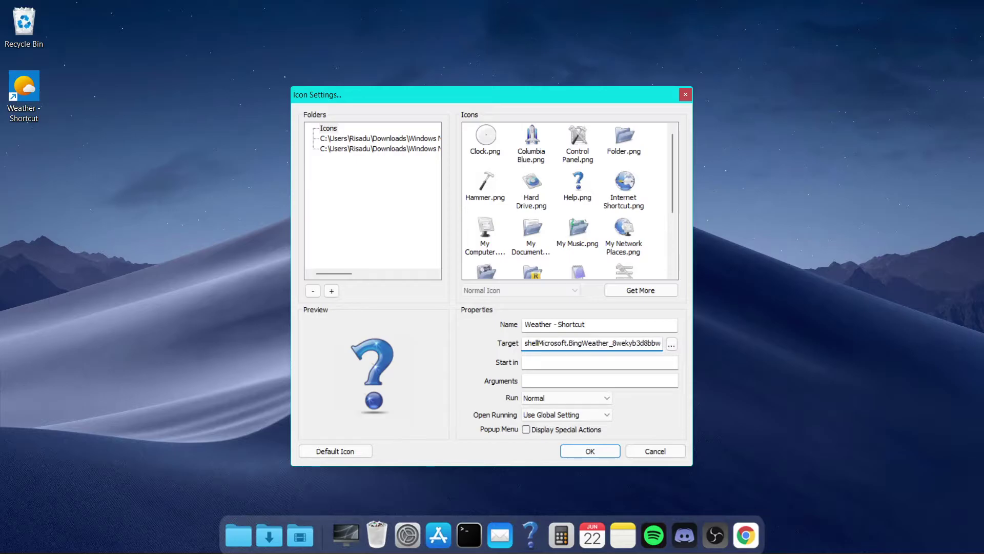
type(":")
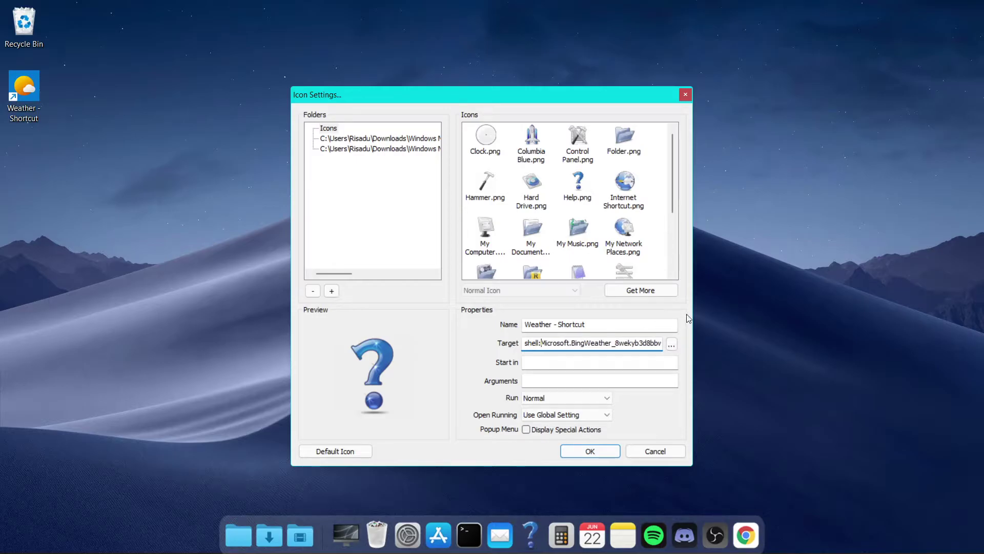
type("Apps")
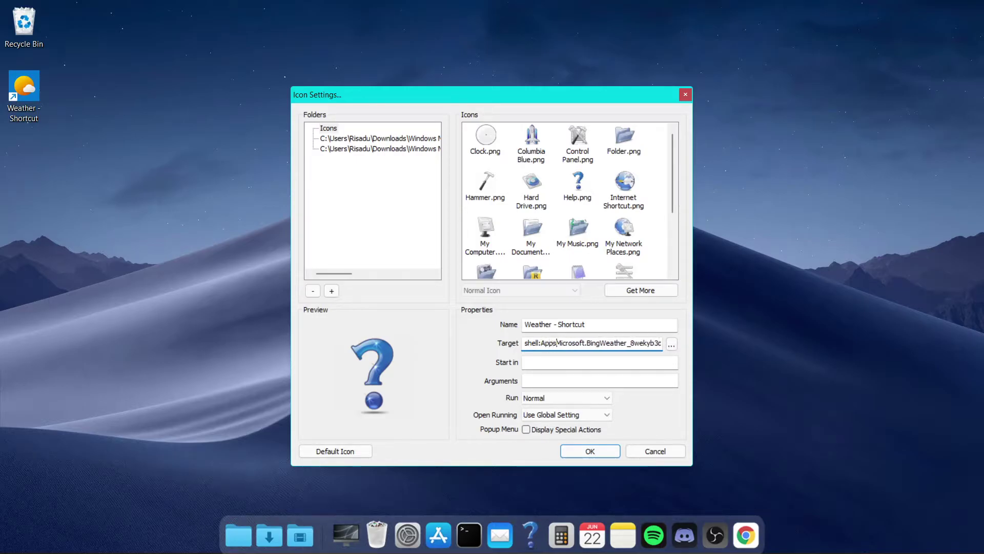
type("folder")
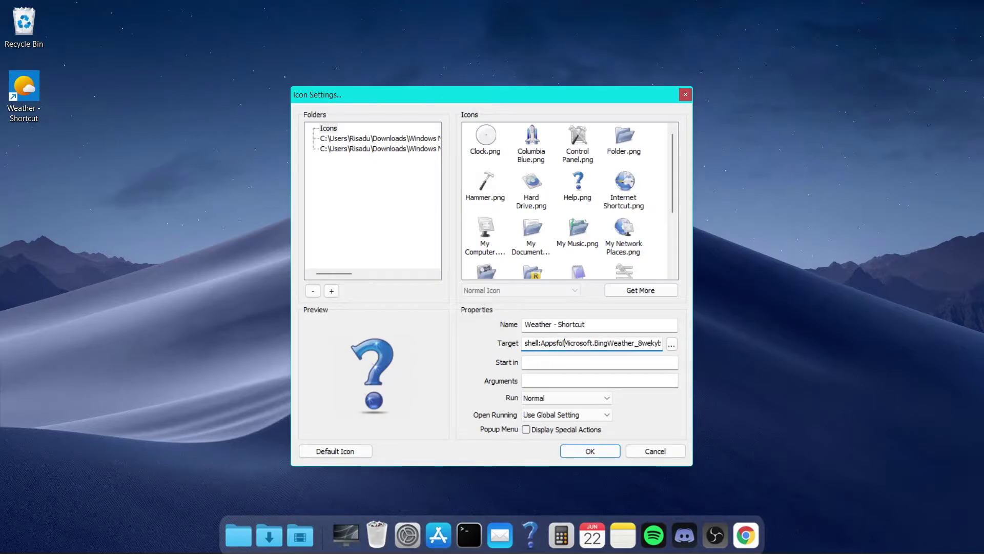
type("\\")
Step: Apply Weather icon wShadow.png from the BigSur icons folder to the shortcut and test it by opening and closing Weather from the dock
left_click(363, 150)
left_click(354, 148)
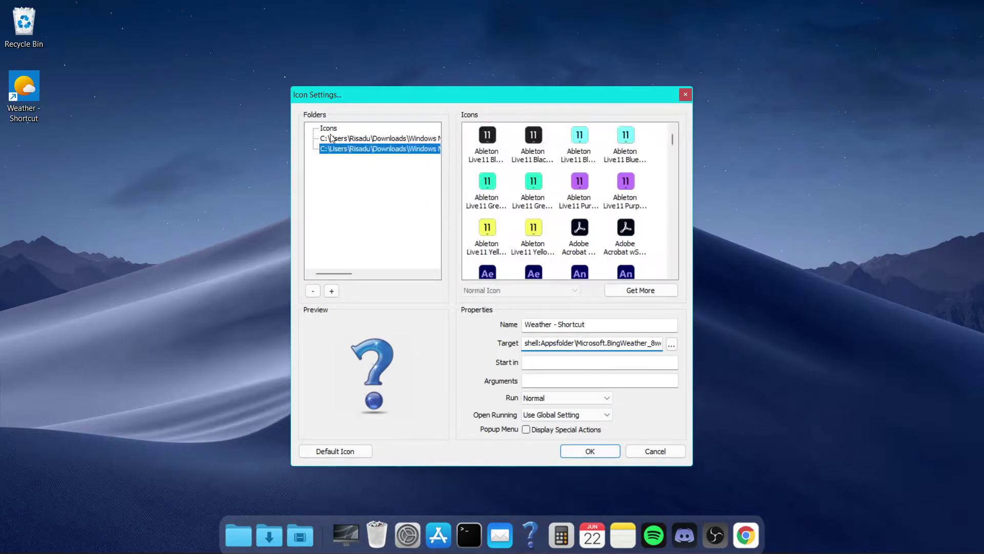
scroll(531, 169, "down", 10)
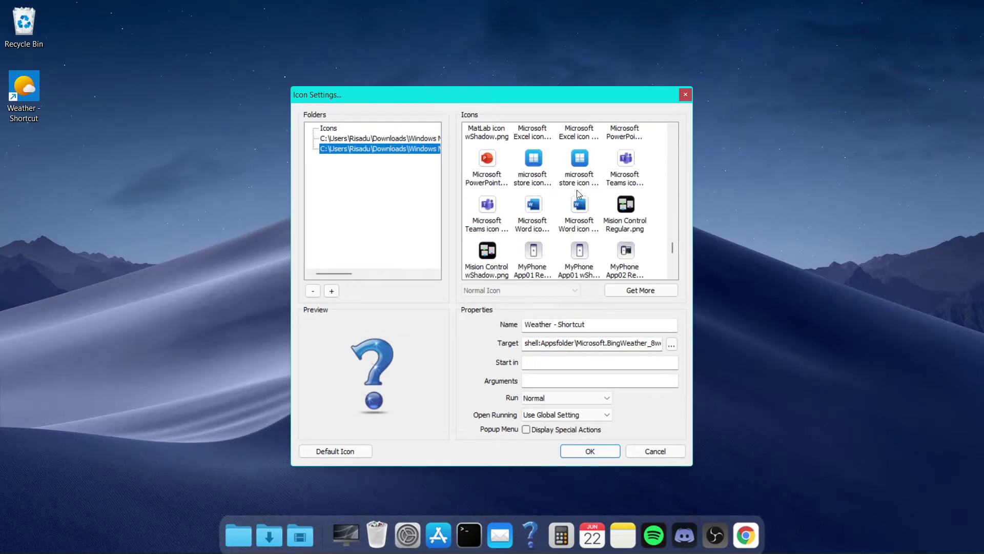
scroll(577, 189, "up", 2)
scroll(577, 189, "down", 12)
scroll(576, 193, "up", 2)
left_click(579, 177)
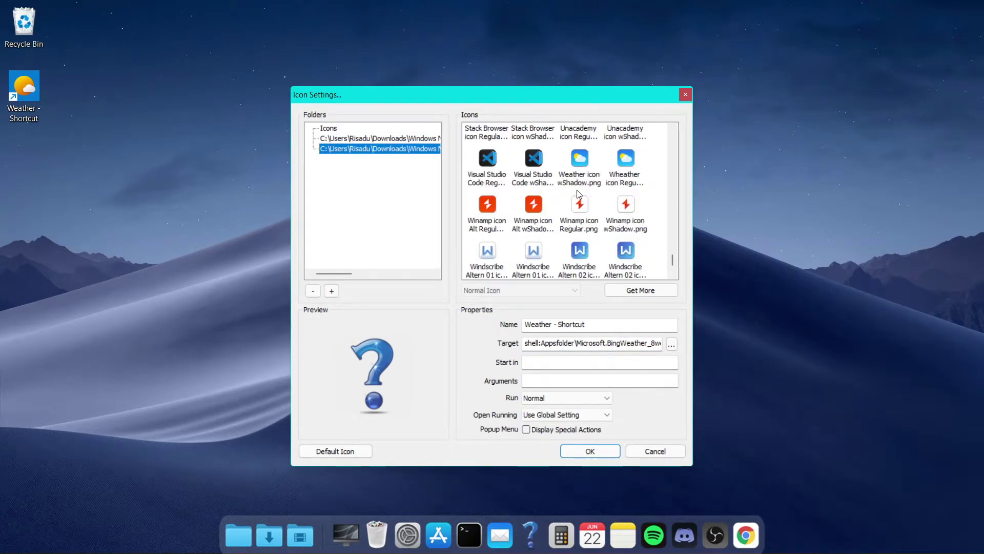
left_click(583, 456)
left_click(540, 519)
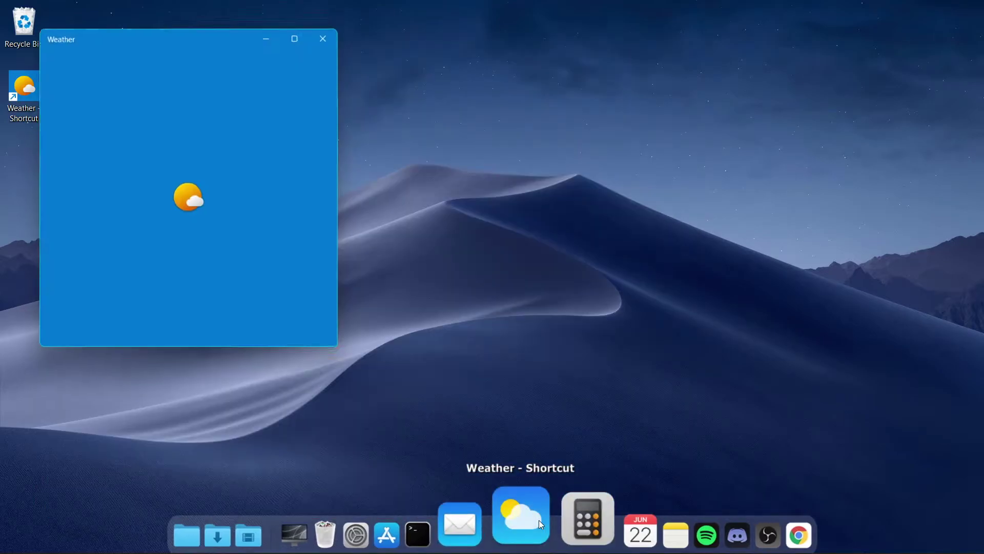
left_click(324, 32)
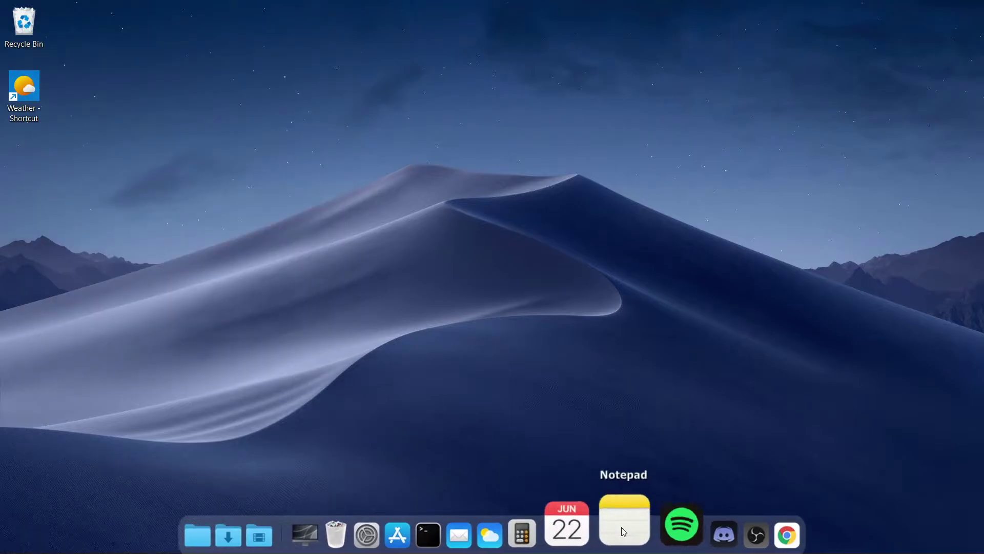
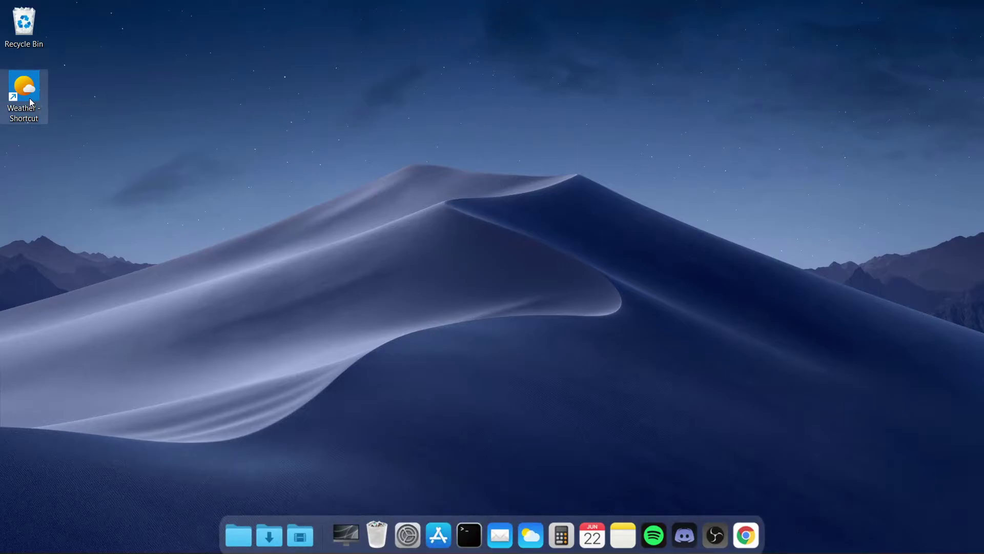
Step: Switch to Chrome to view the Rainmeter download page and the Droptop Basic Version release page, and minimize the browser
left_click(78, 538)
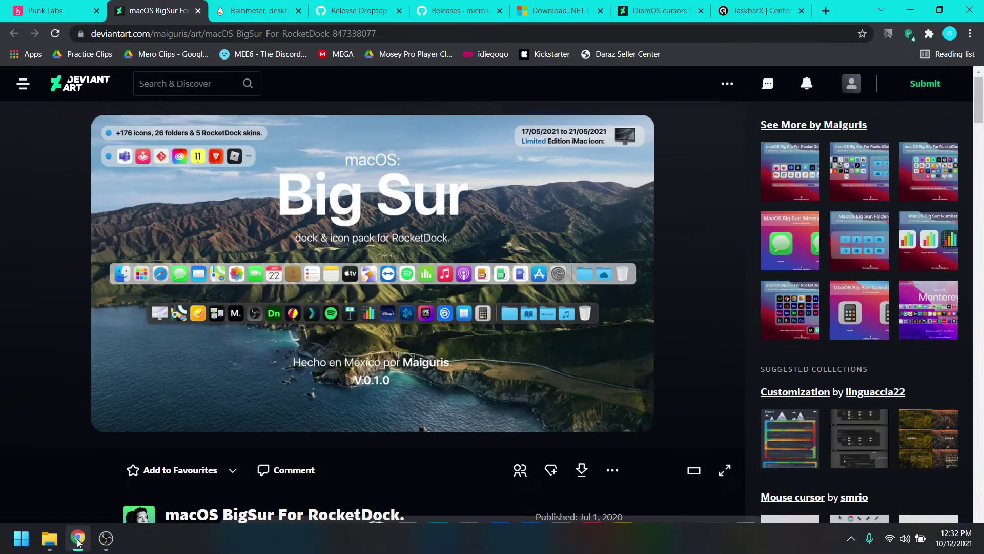
left_click(247, 10)
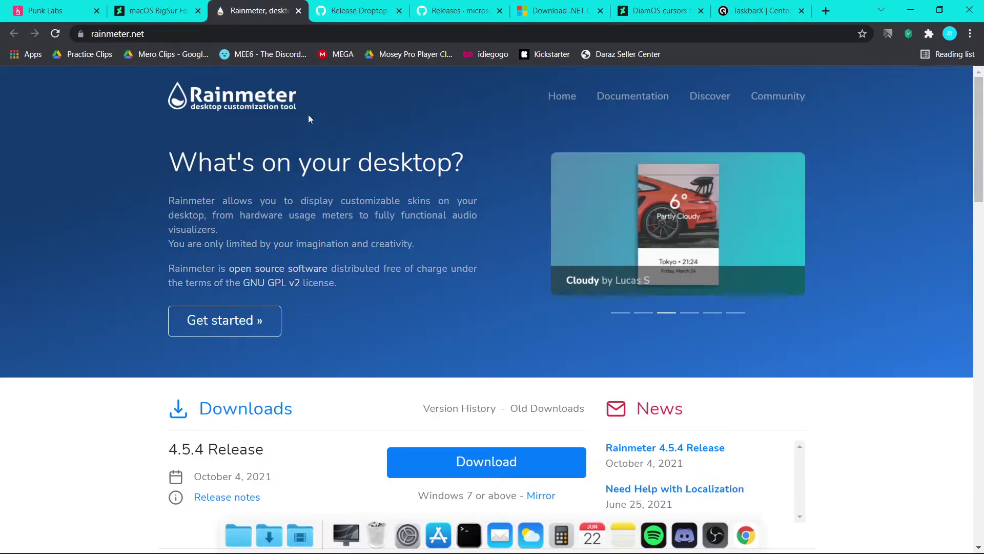
scroll(97, 280, "down", 2)
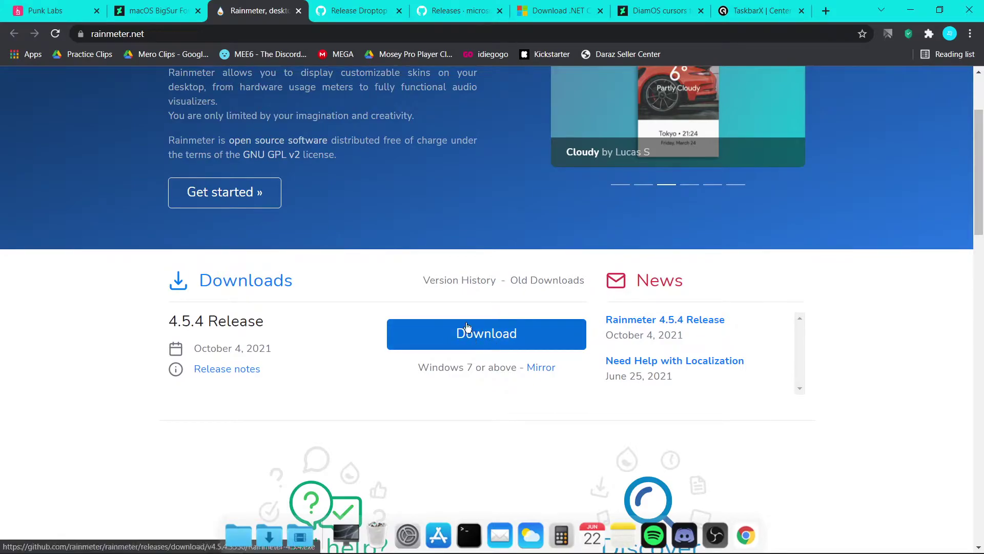
left_click(347, 11)
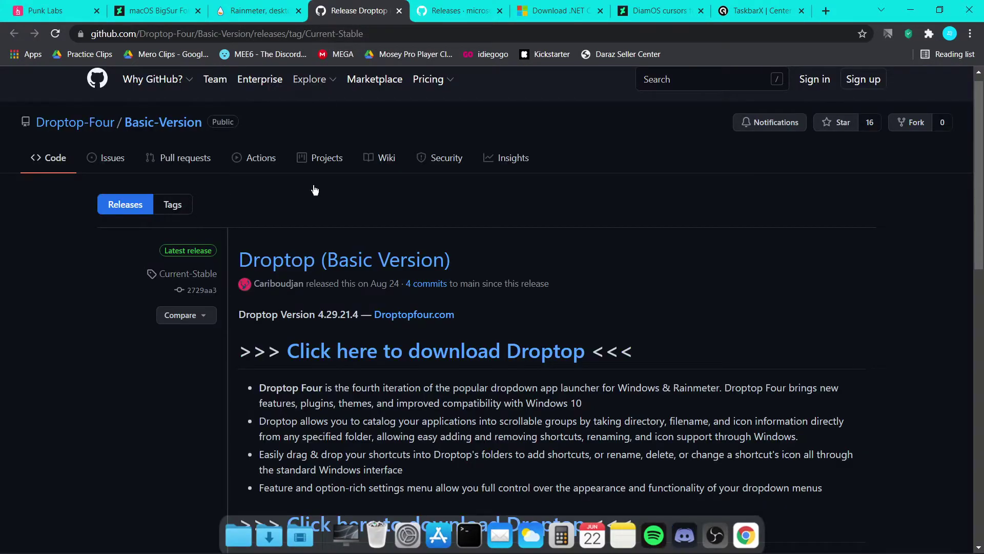
scroll(325, 301, "down", 1)
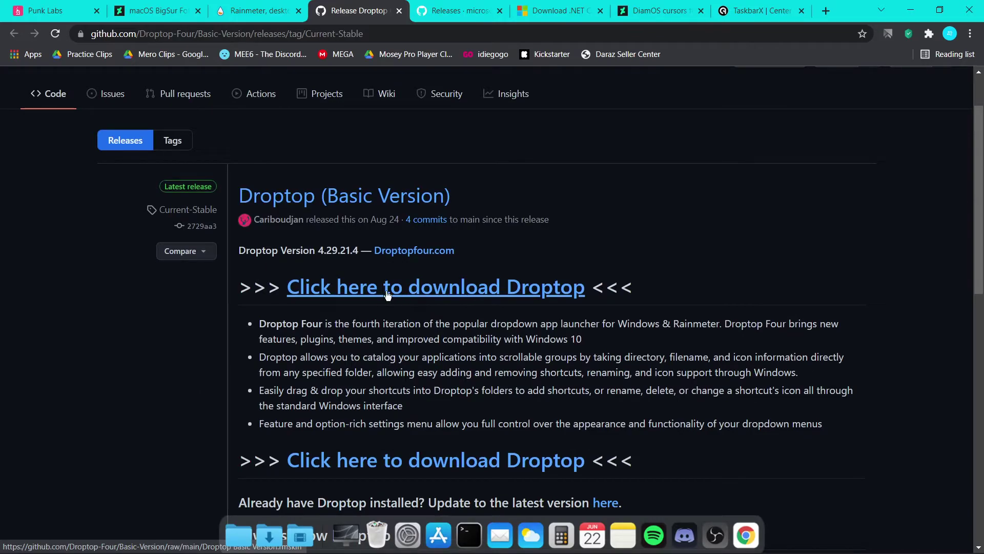
left_click(911, 10)
Step: Run the Rainmeter-4.5.4 installer from the Windows MacOs folder in Downloads with English as the installer language, and minimize the folder window
left_click(346, 534)
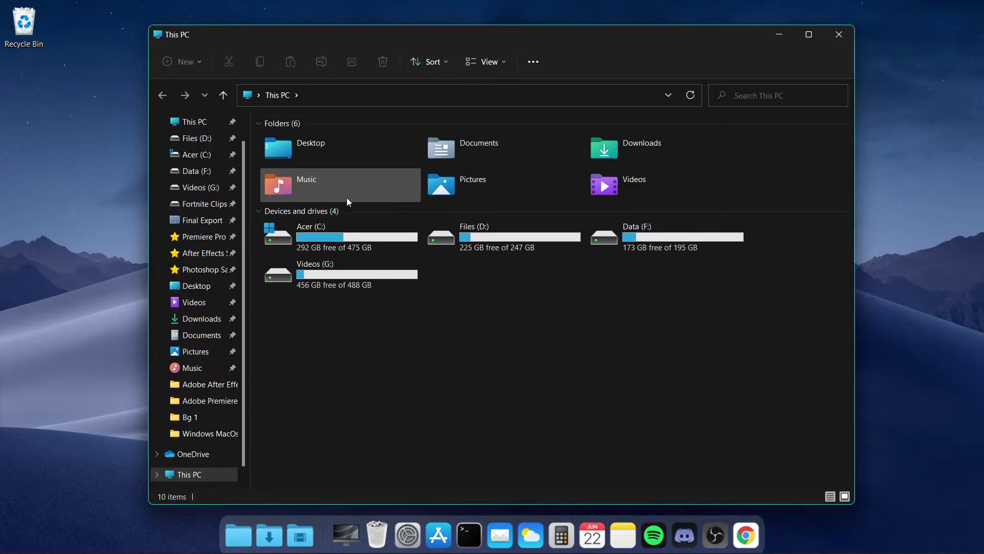
double_click(644, 159)
double_click(307, 158)
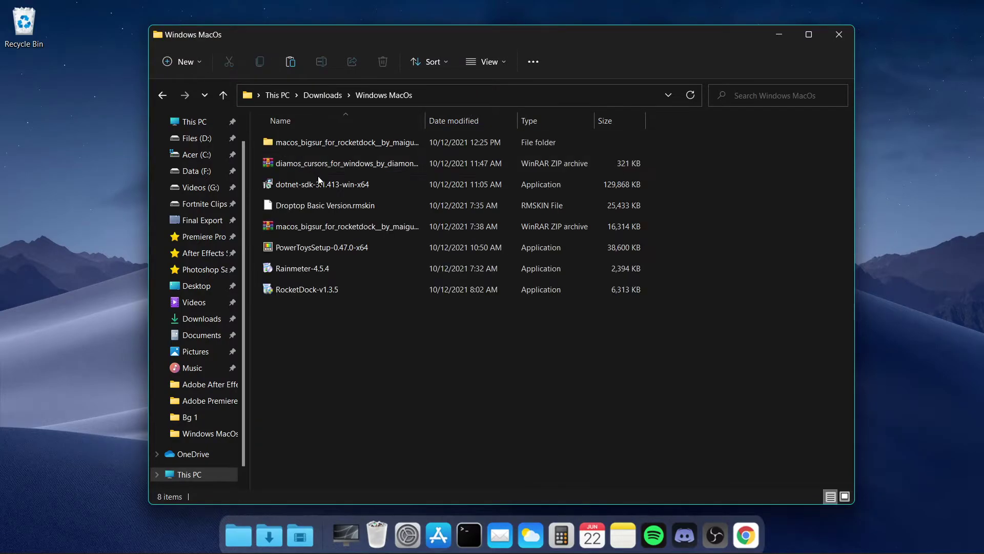
double_click(359, 266)
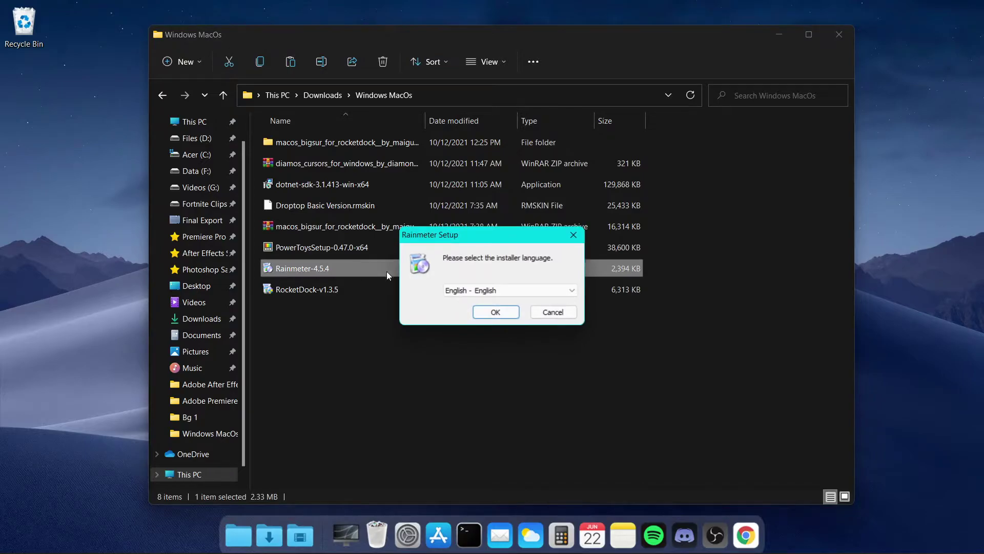
left_click(502, 310)
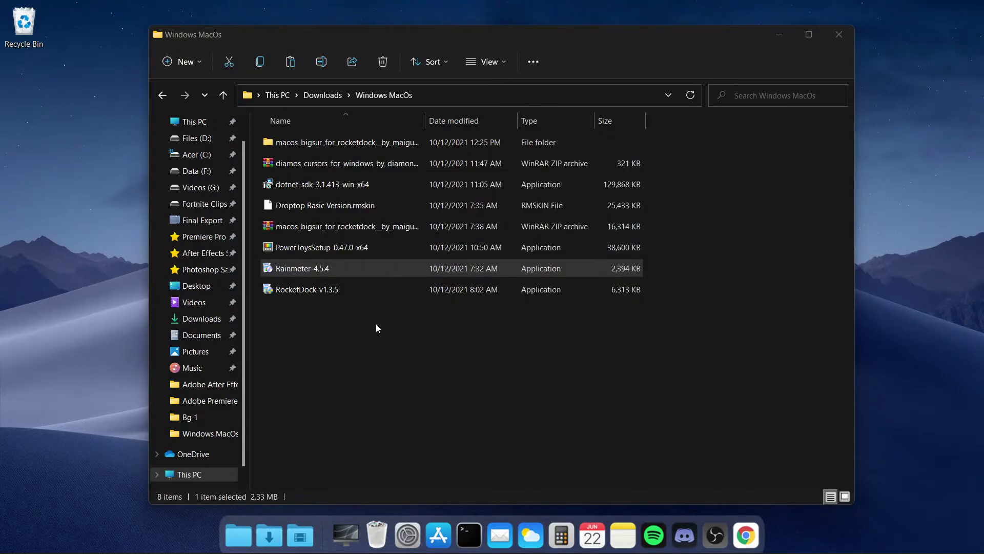
left_click(778, 34)
left_click(563, 389)
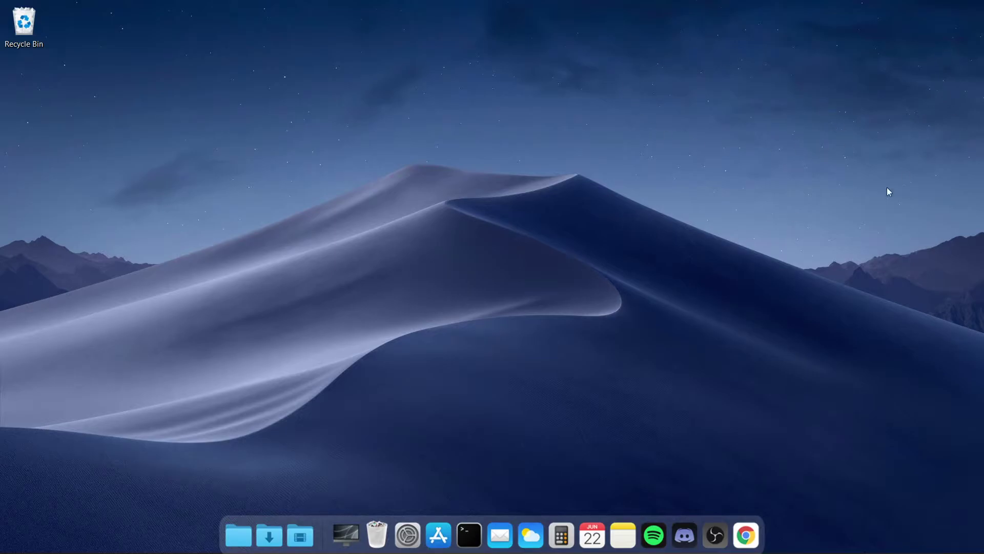
right_click(915, 68)
left_click(463, 207)
Step: Return to the Windows MacOs folder, install the Droptop Basic Version.rmskin skin package and minimize the folder window
mouse_move(50, 548)
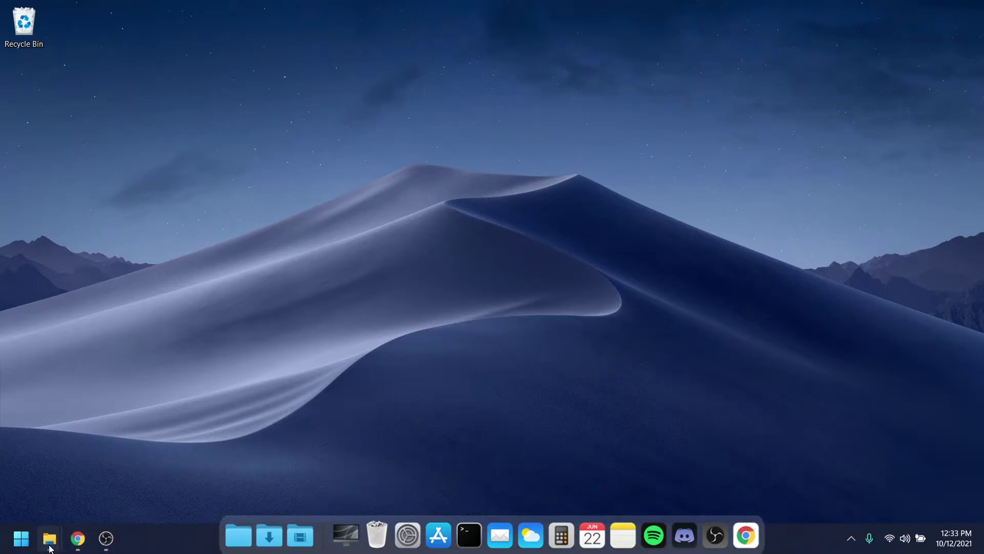
left_click(148, 470)
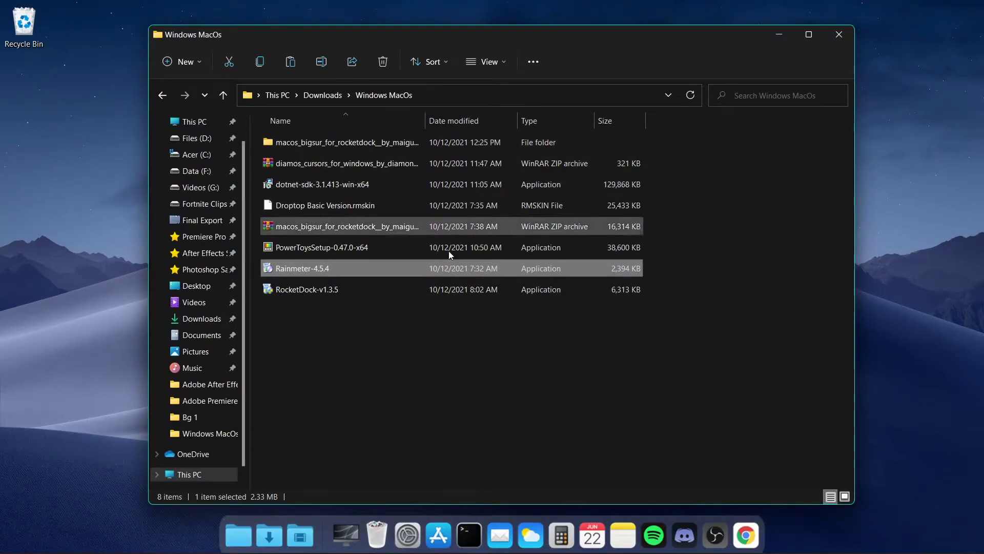
left_click(440, 303)
double_click(452, 204)
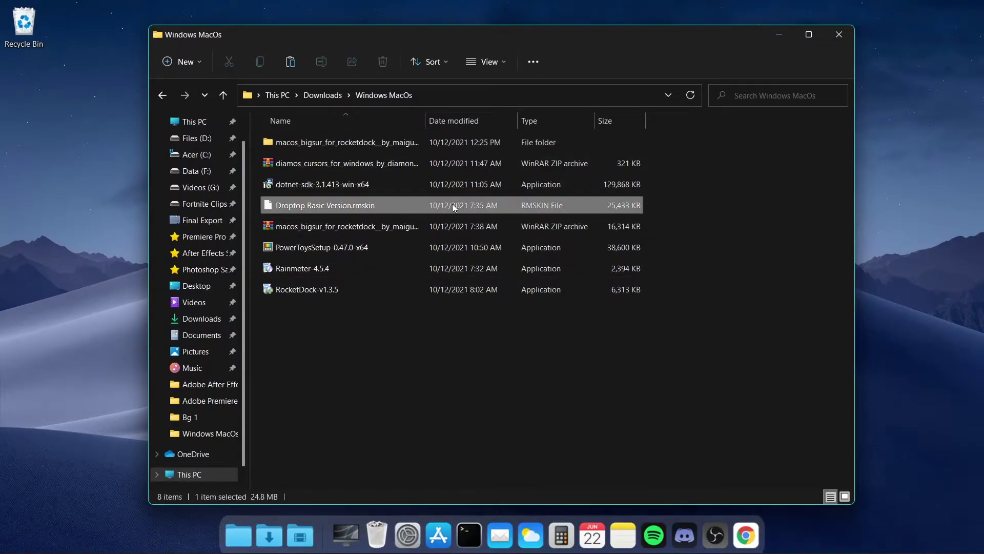
left_click(756, 33)
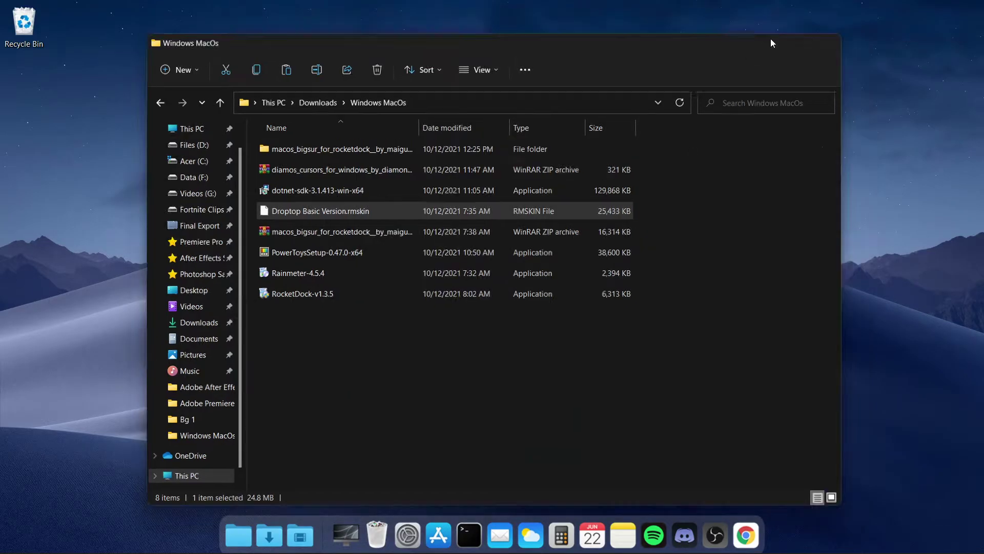
left_click(779, 35)
left_click(536, 402)
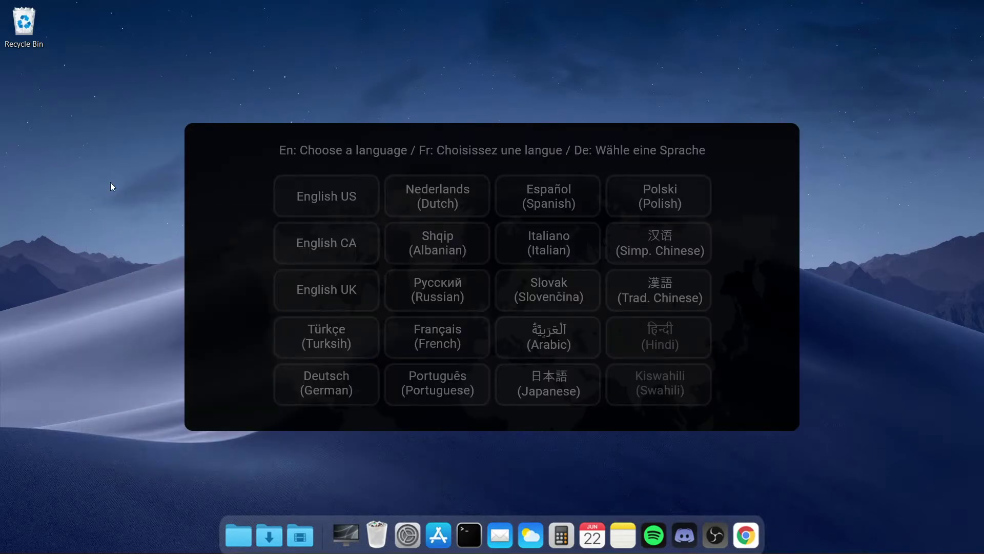
Step: Set the Droptop language to English US and its screen appearance to Always show Droptop
left_click(327, 199)
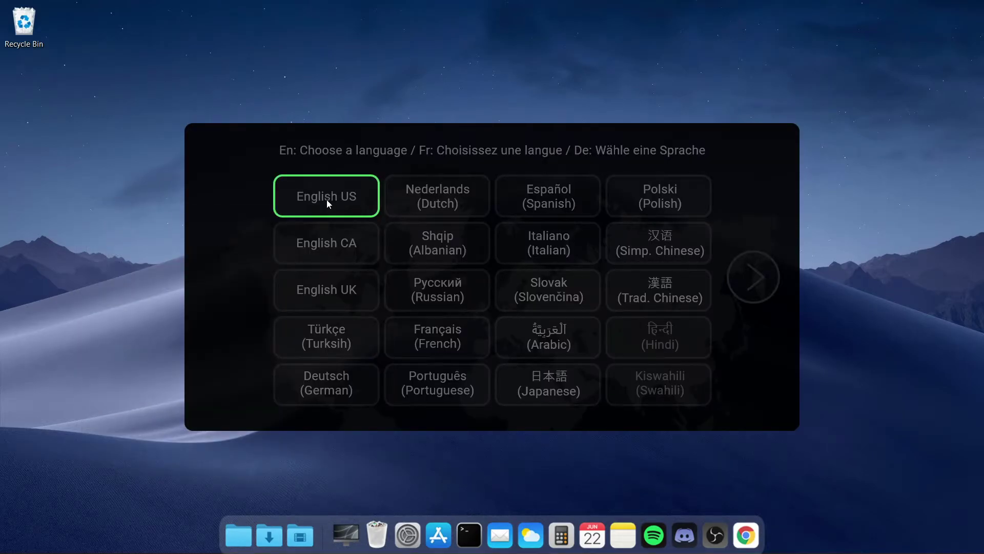
left_click(750, 281)
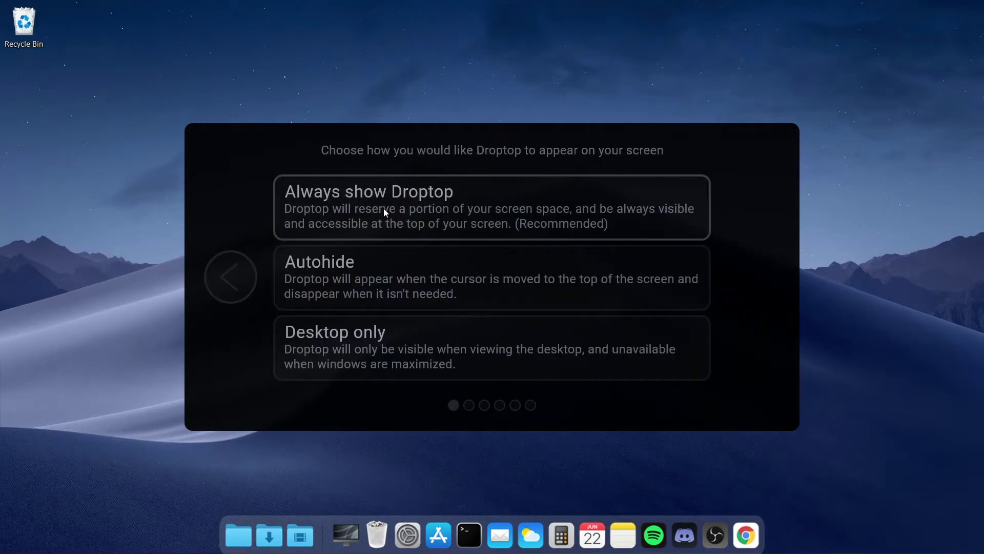
left_click(385, 211)
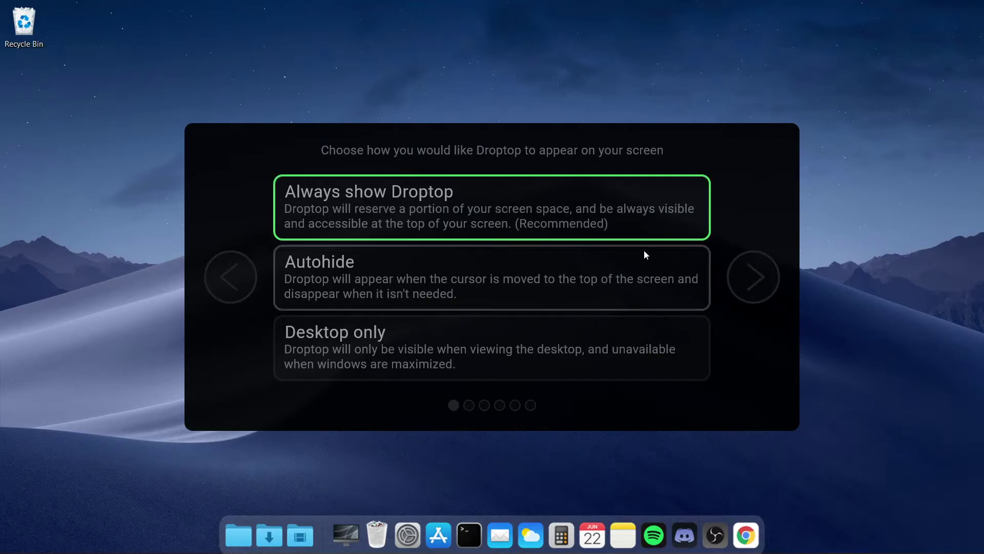
left_click(761, 278)
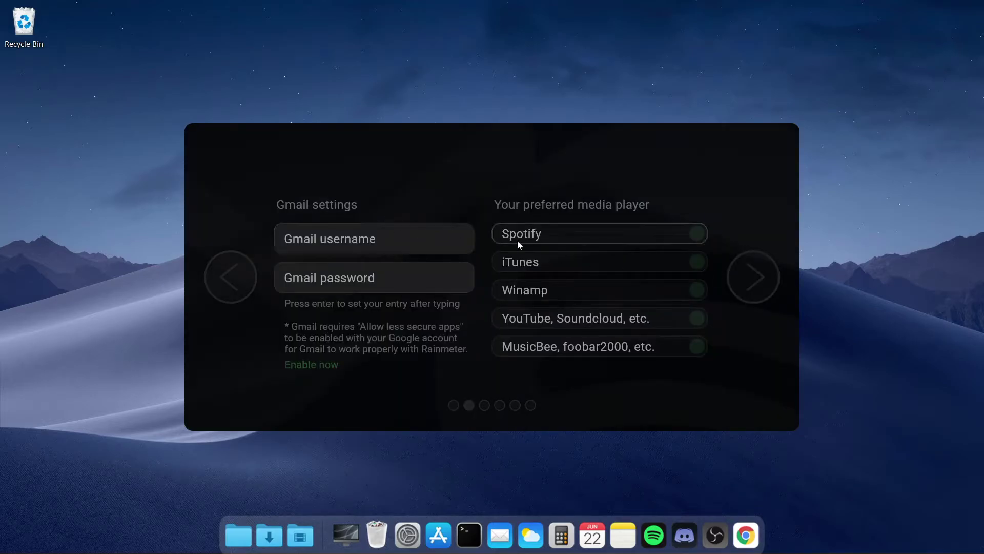
Step: Choose Spotify as the preferred media player, and give the dropdown bar the Apple home button and the Small size
left_click(698, 236)
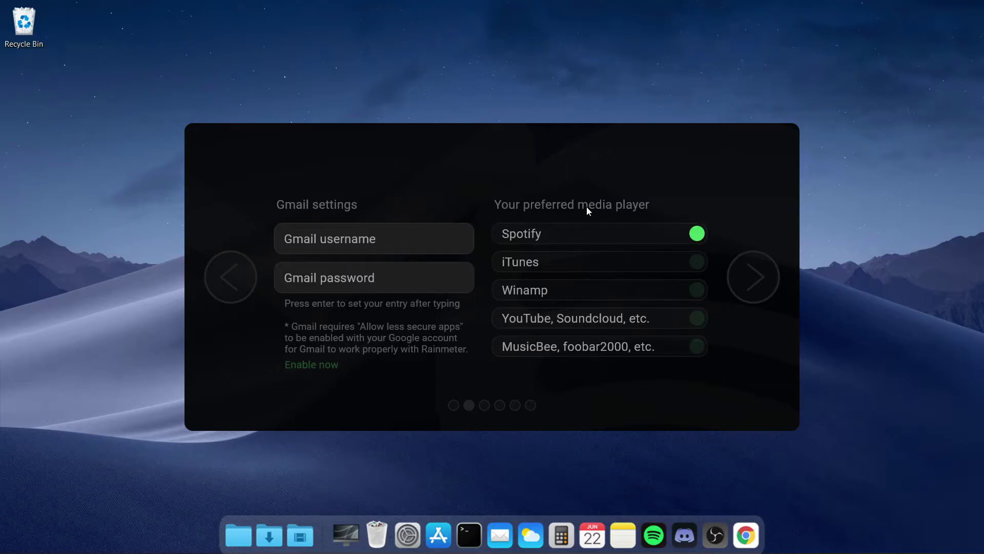
left_click(758, 266)
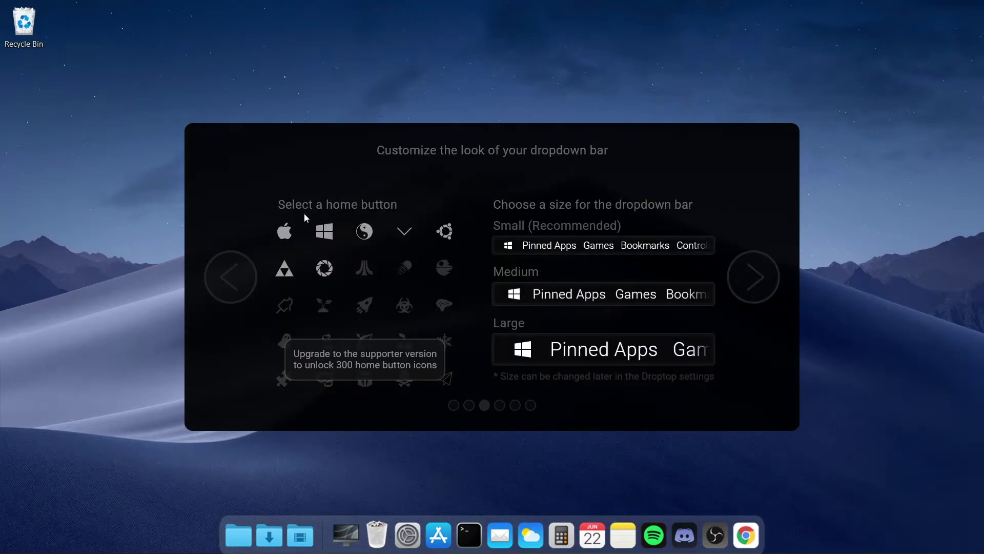
left_click(285, 234)
left_click(567, 249)
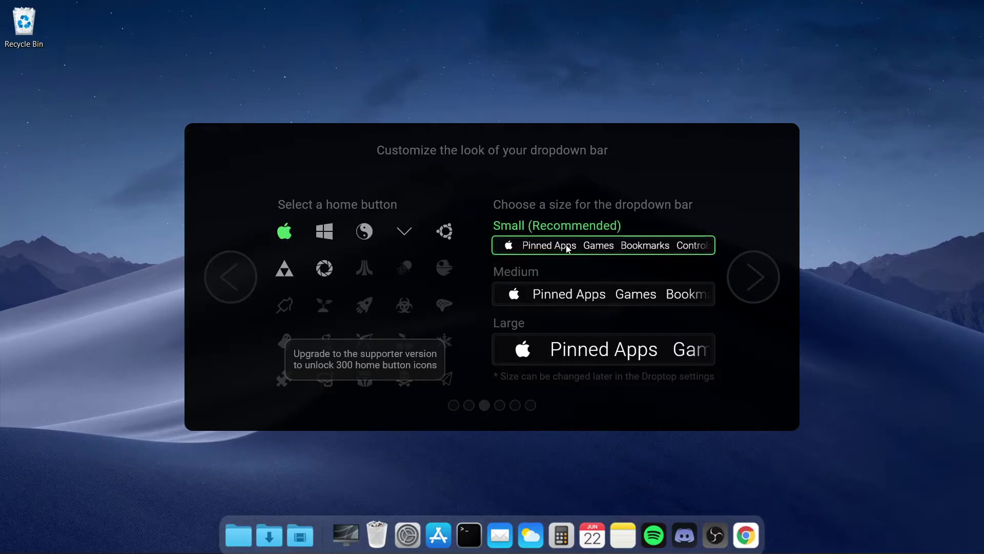
left_click(751, 277)
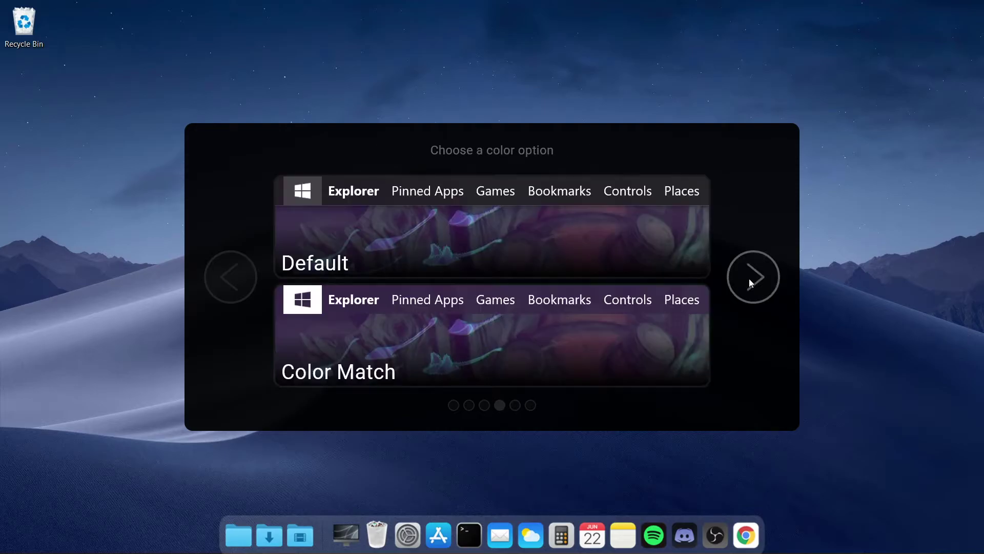
Step: Choose the Default color option and the Free Basic version for Droptop, and postpone supporting the project to finish its setup
left_click(429, 228)
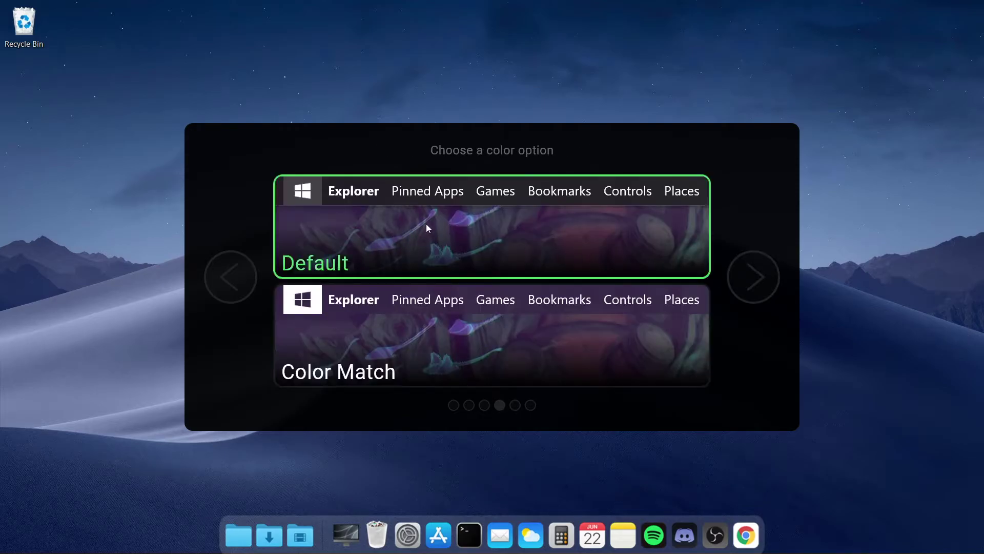
left_click(753, 277)
left_click(620, 238)
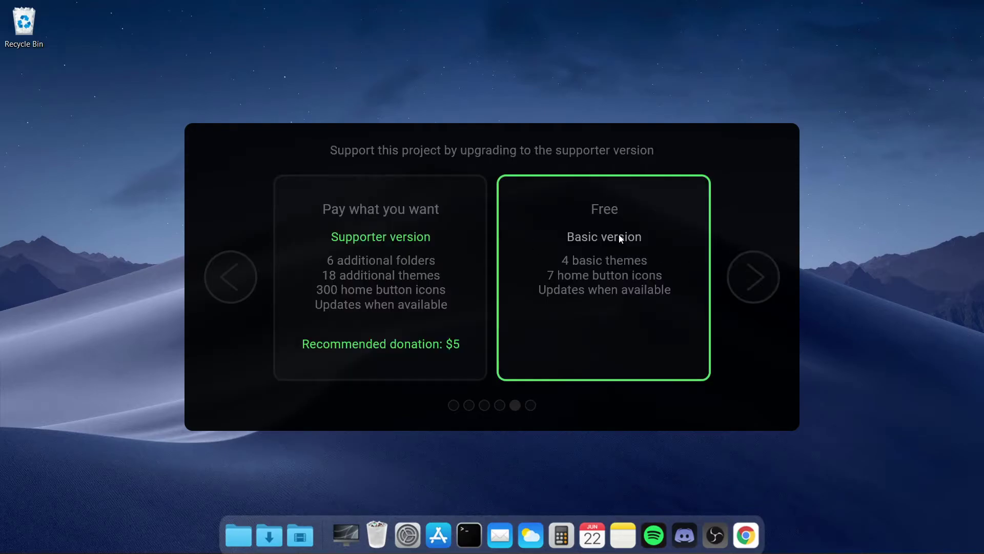
left_click(762, 279)
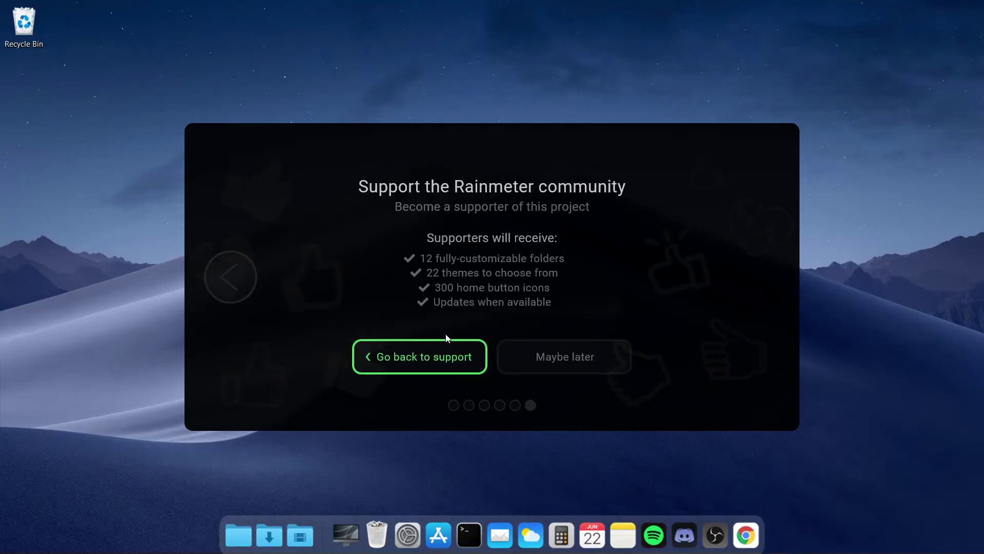
left_click(546, 354)
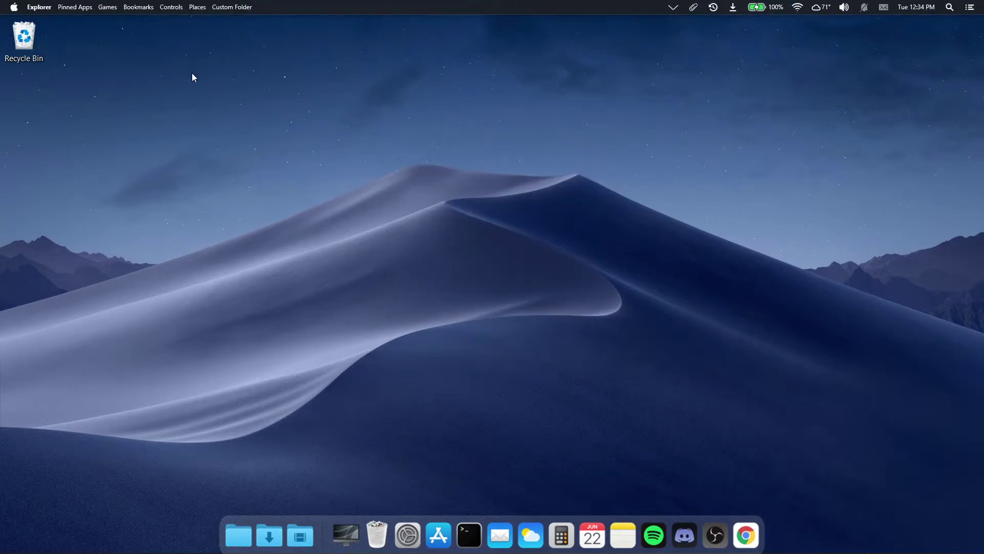
left_click(682, 136)
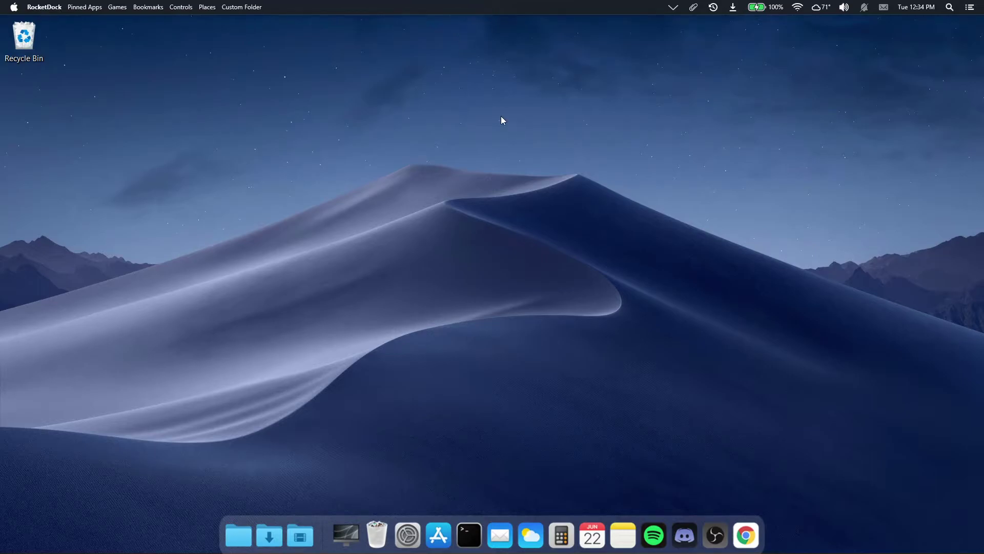
Step: Set the menu background opacity to 0 in Droptop's Color & Opacity settings and close the settings
left_click(13, 8)
mouse_move(15, 27)
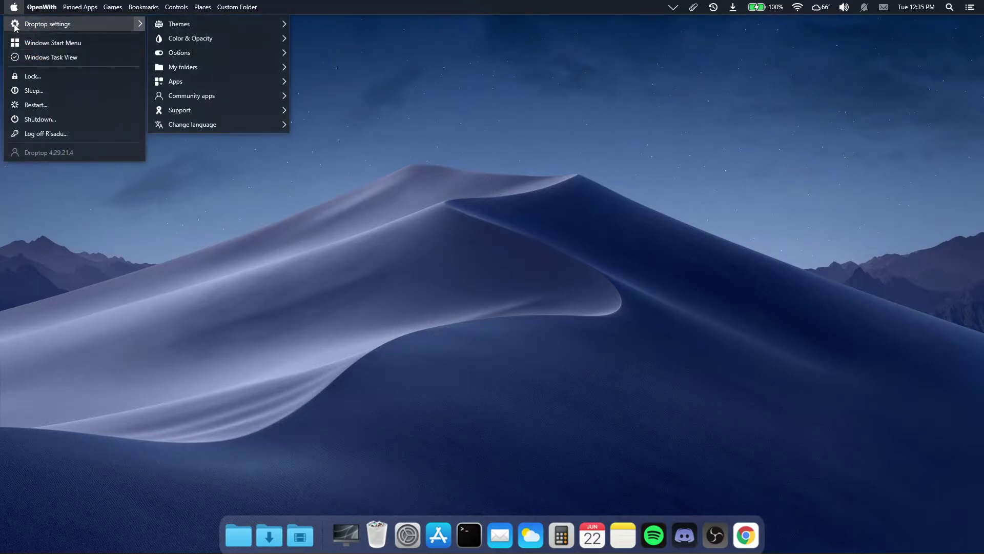
mouse_move(189, 40)
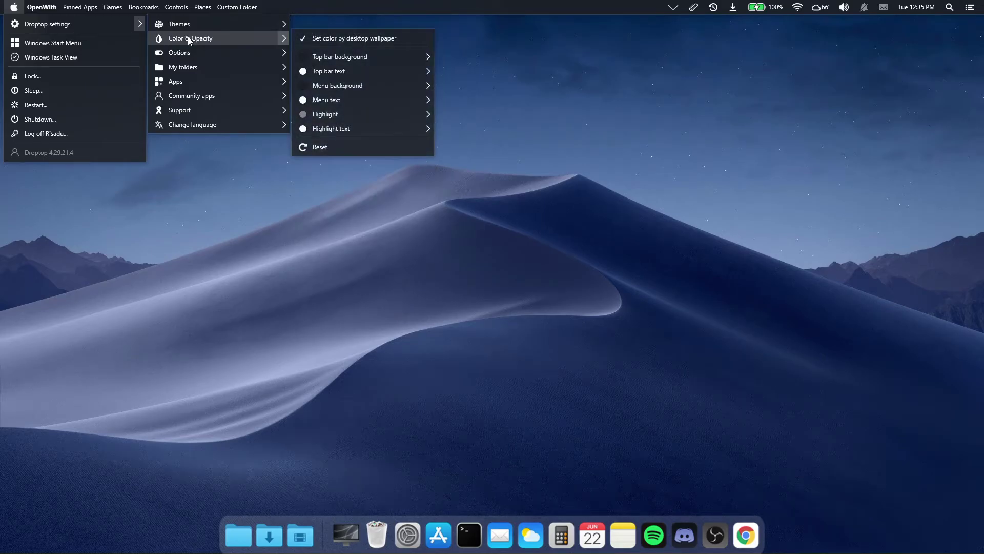
mouse_move(418, 88)
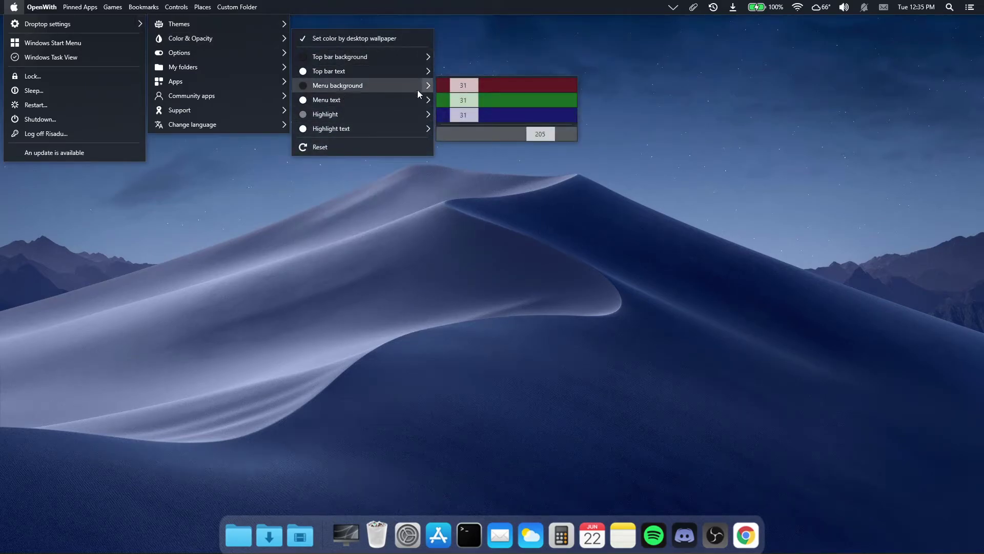
left_click(328, 150)
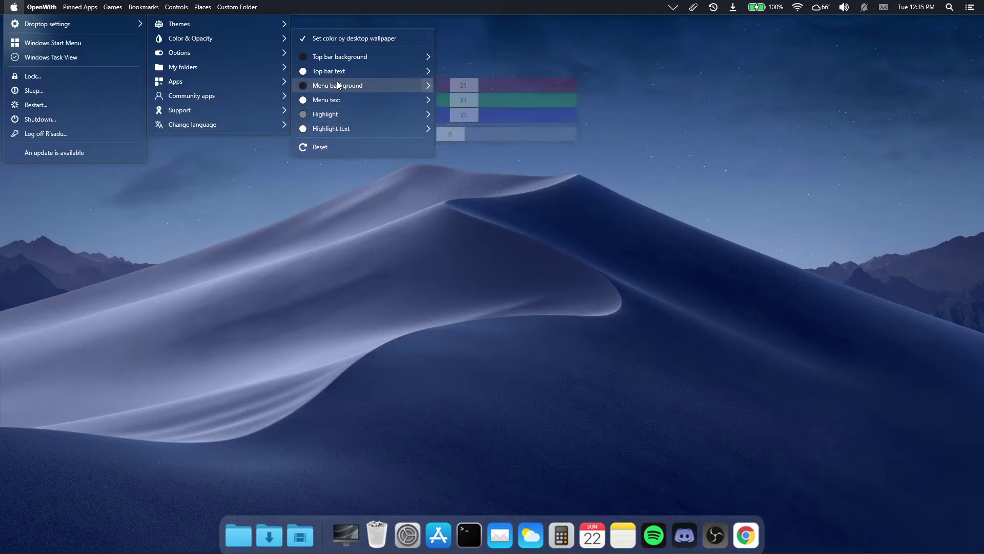
left_click(495, 147)
right_click(299, 77)
left_click(253, 33)
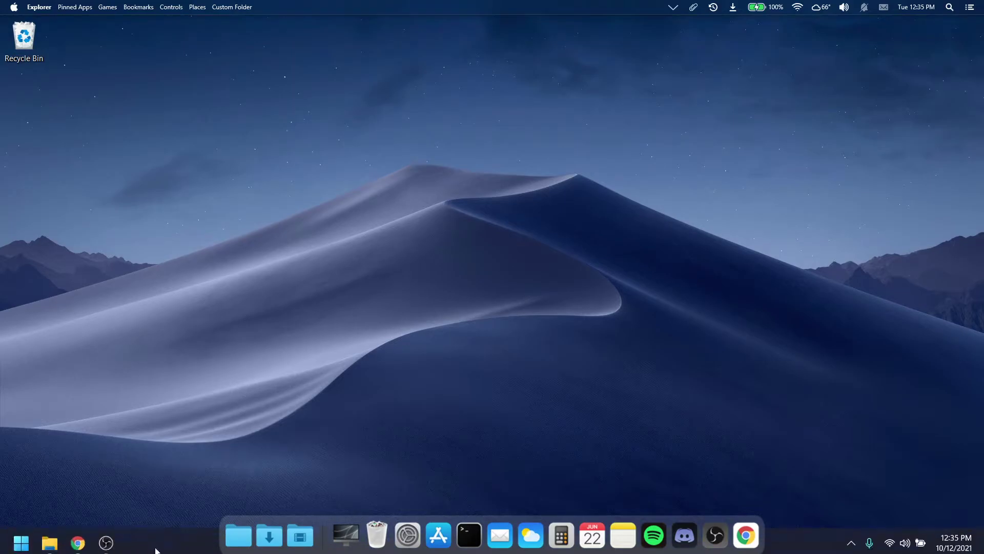
Step: Switch to Chrome, find the PowerToysSetup-0.47.0-x64.exe download on the GitHub PowerToys releases page, and minimize the browser
left_click(77, 538)
left_click(454, 25)
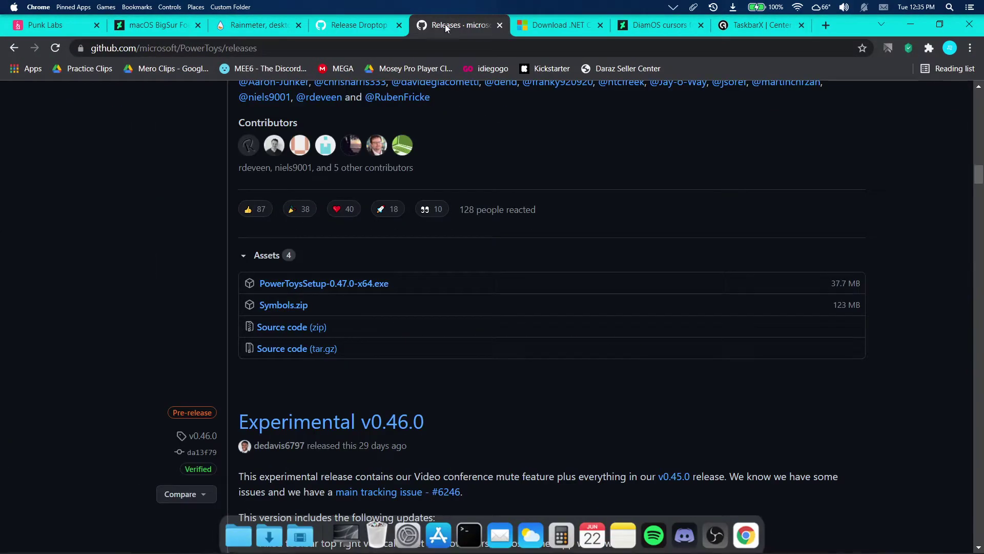
scroll(334, 274, "up", 15)
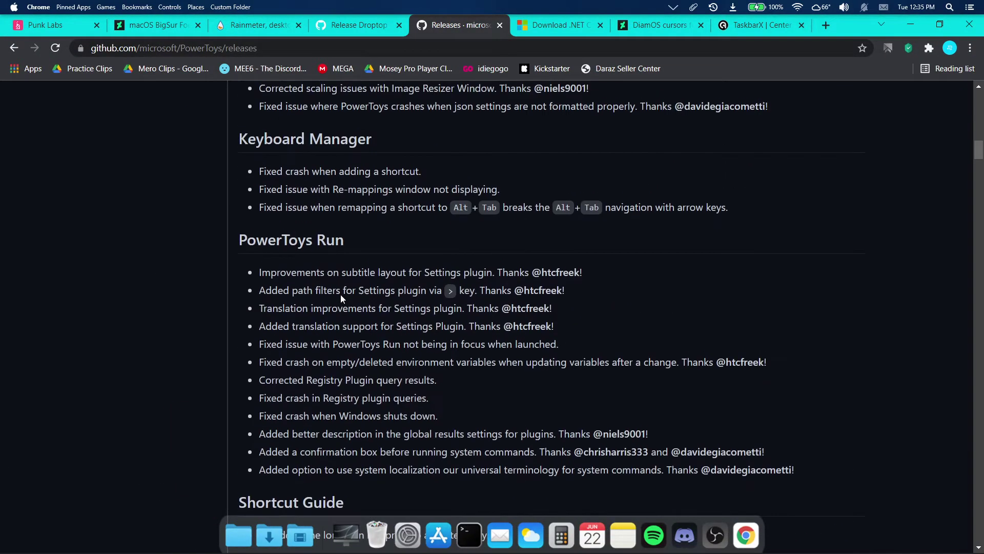
scroll(202, 276, "down", 15)
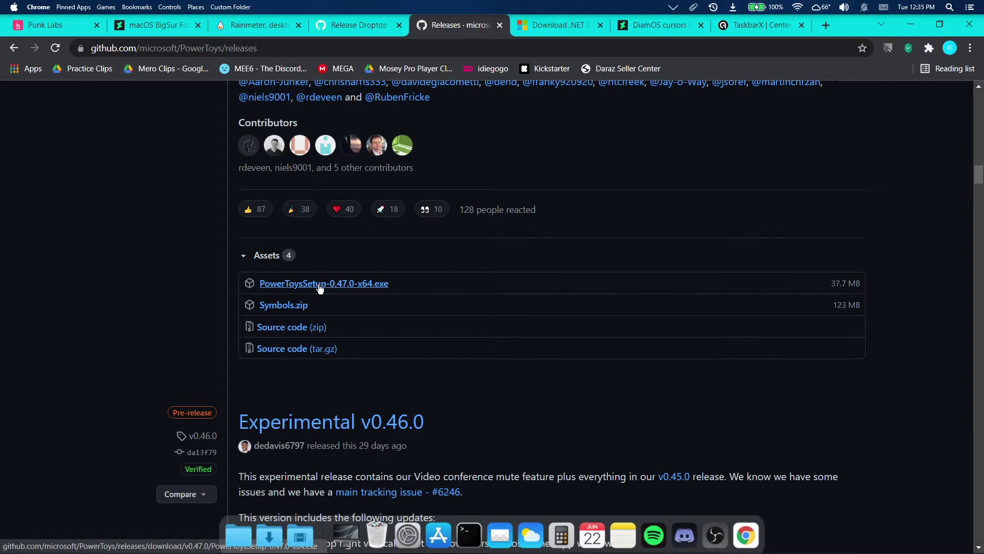
left_click(909, 29)
Step: Install PowerToysSetup-0.47.0-x64 from the Windows MacOs folder in Downloads with the default destination folder, and minimize the folder window
left_click(343, 520)
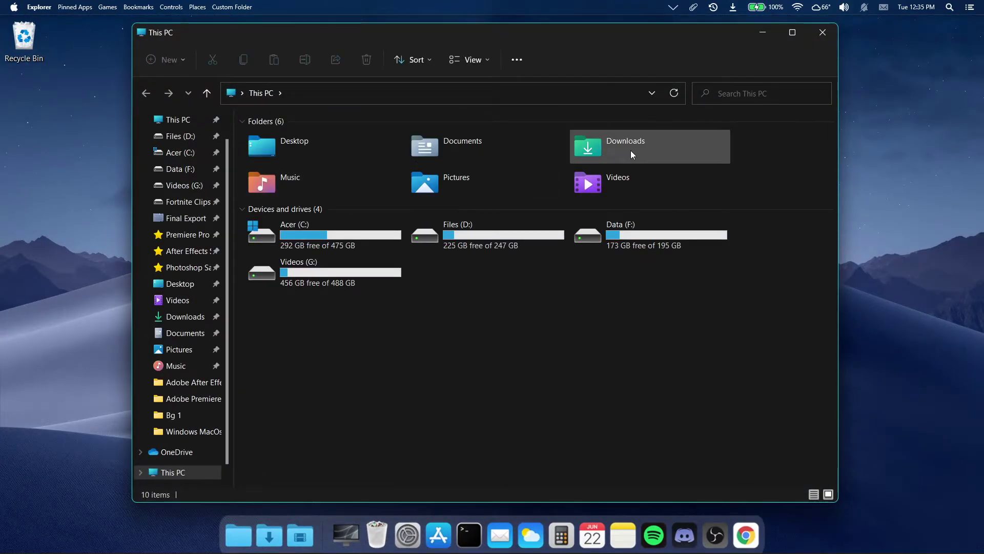
double_click(630, 149)
double_click(322, 153)
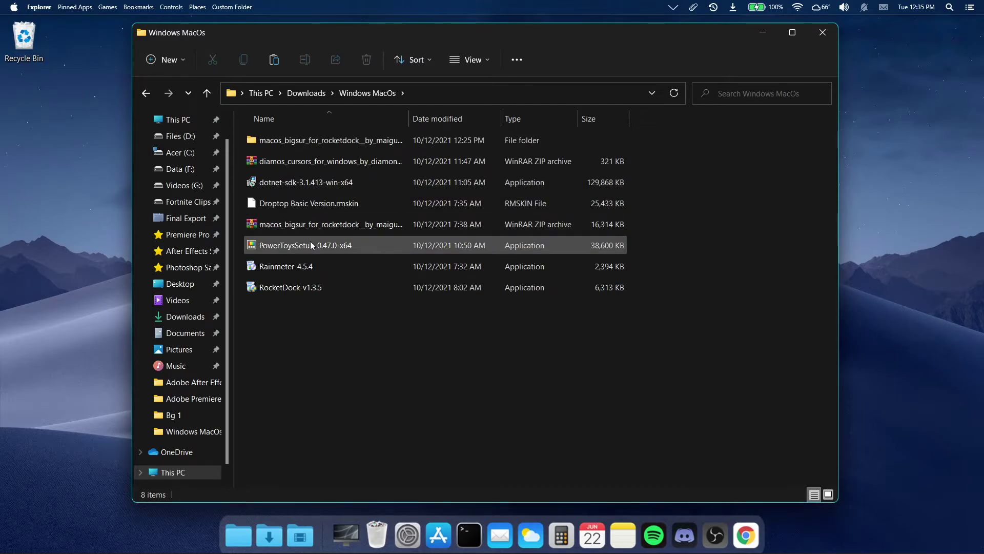
double_click(378, 245)
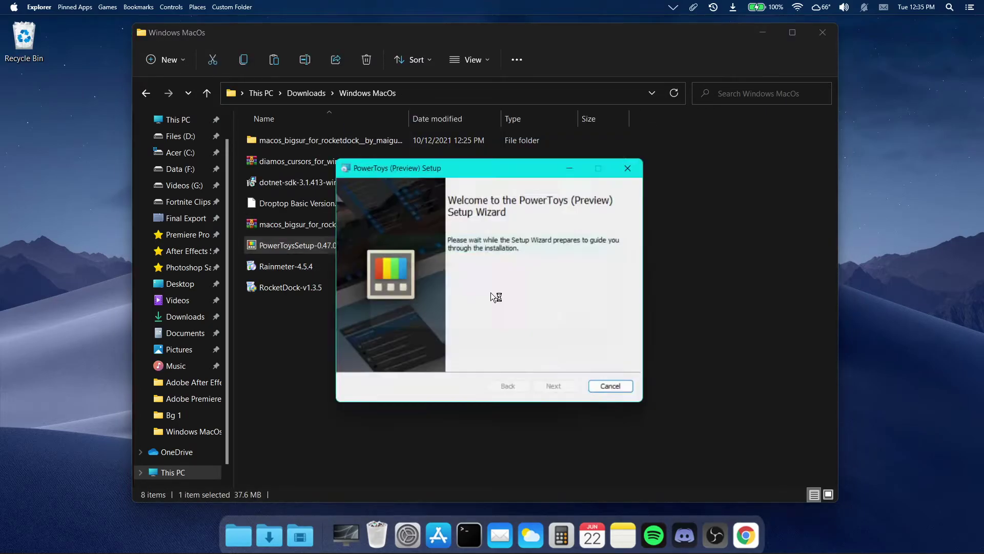
left_click(561, 393)
left_click(562, 393)
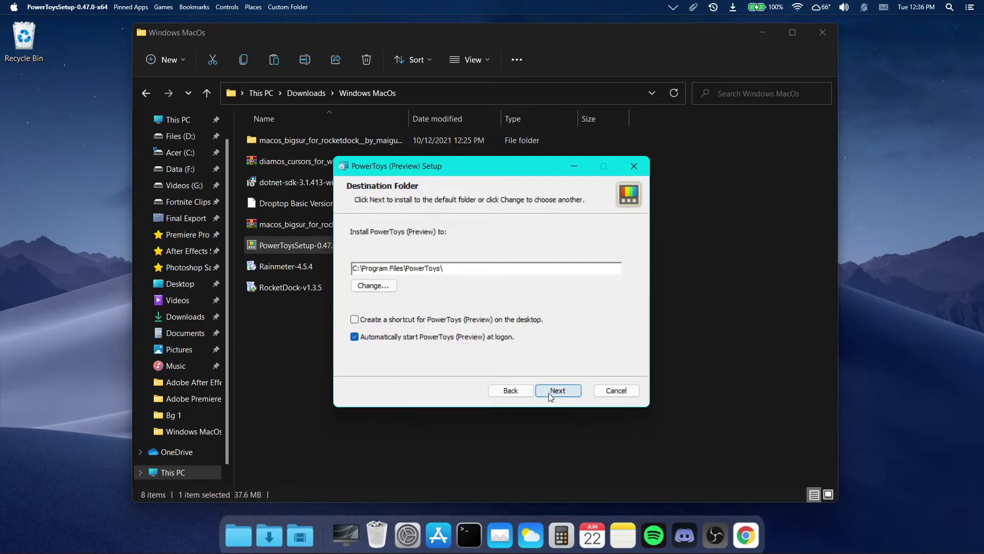
left_click(553, 392)
left_click(559, 390)
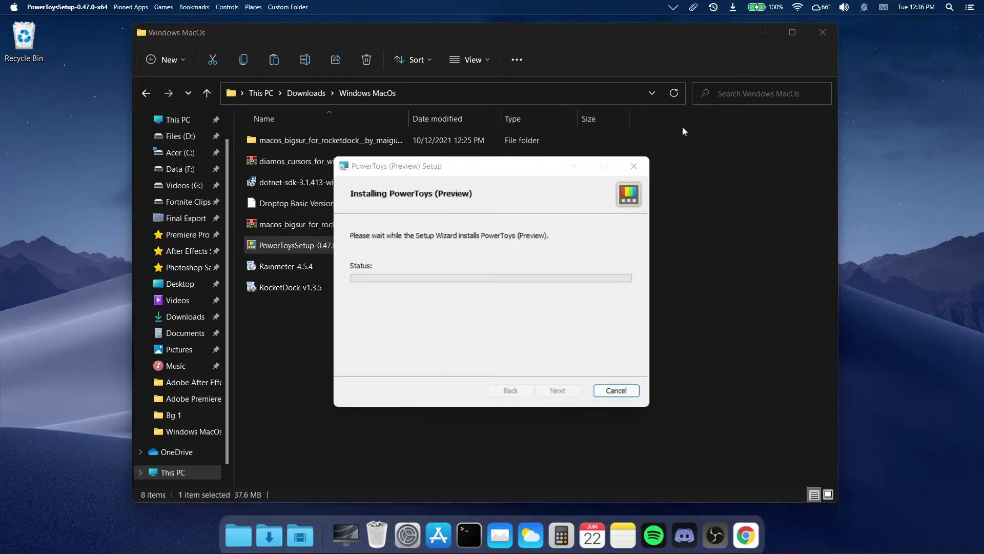
left_click(562, 390)
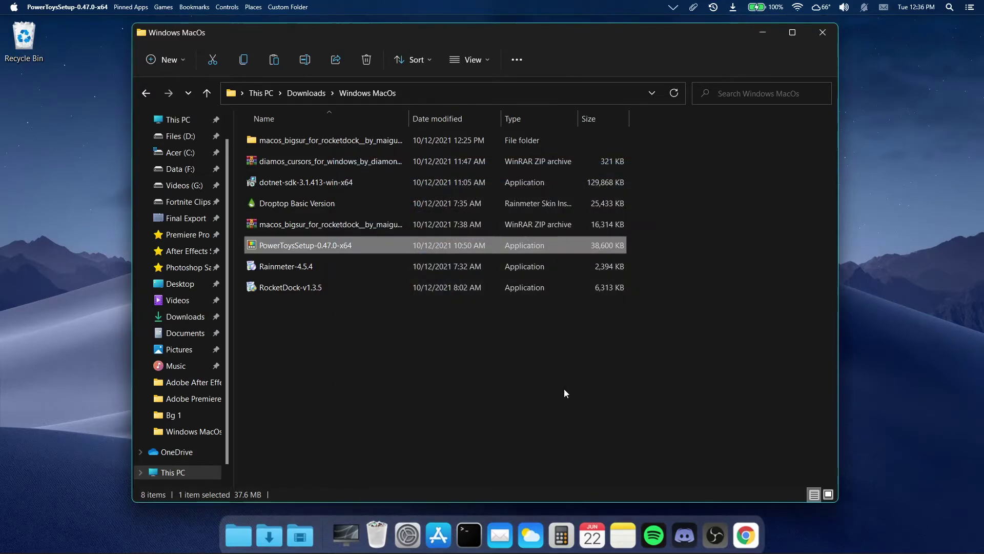
left_click(763, 32)
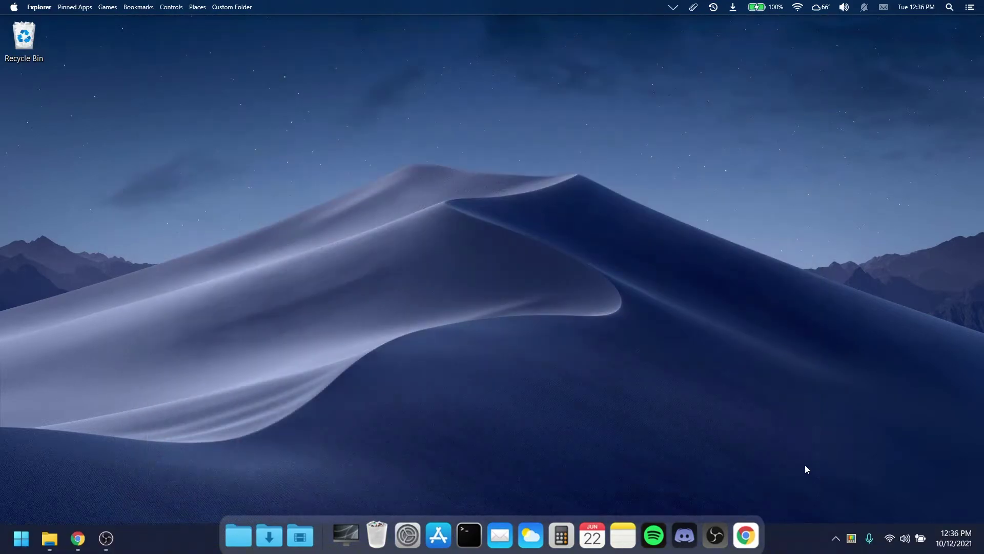
Step: View the general PowerToys settings, then examine the Windows SDK 3.1.413 installers on the .NET Core 3.1 download page in Chrome
left_click(849, 537)
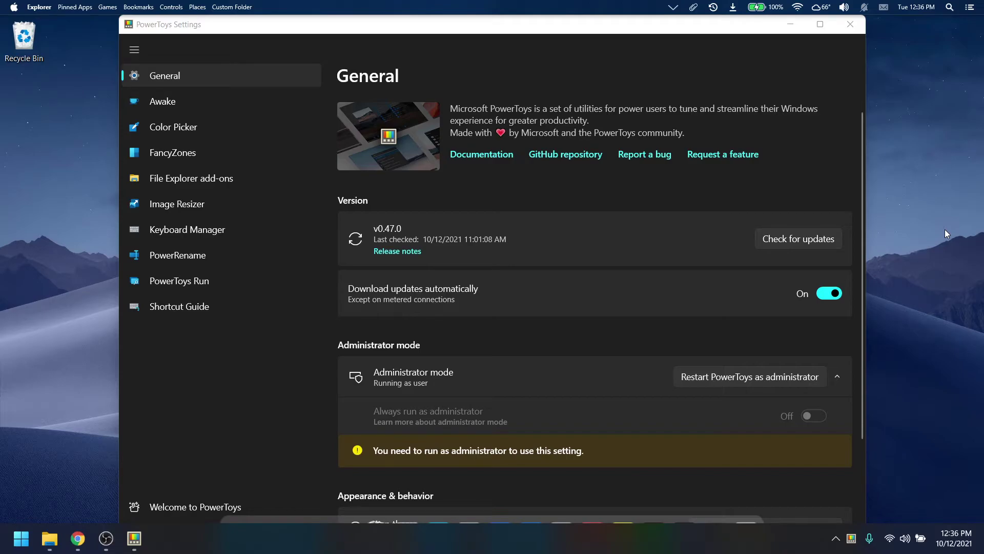
left_click(789, 27)
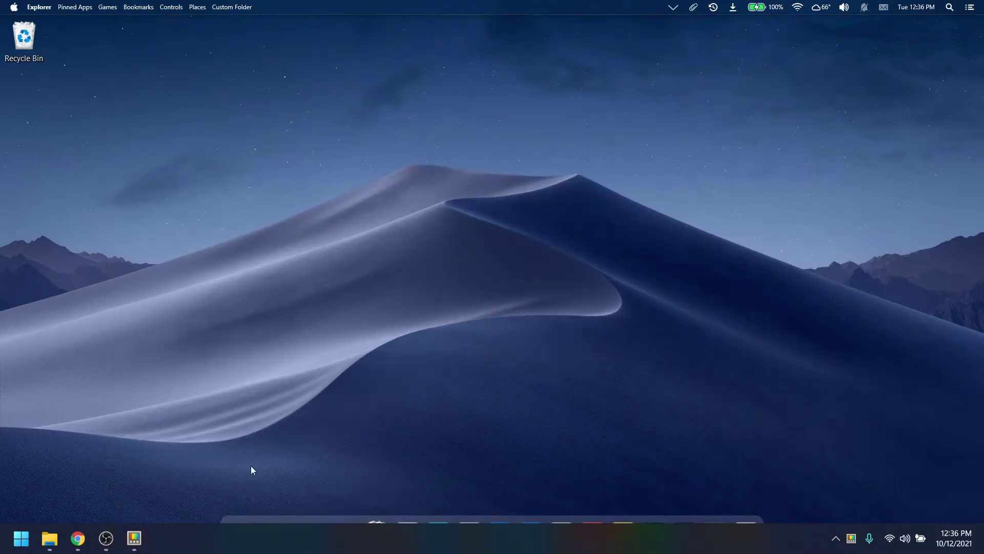
left_click(78, 538)
left_click(550, 26)
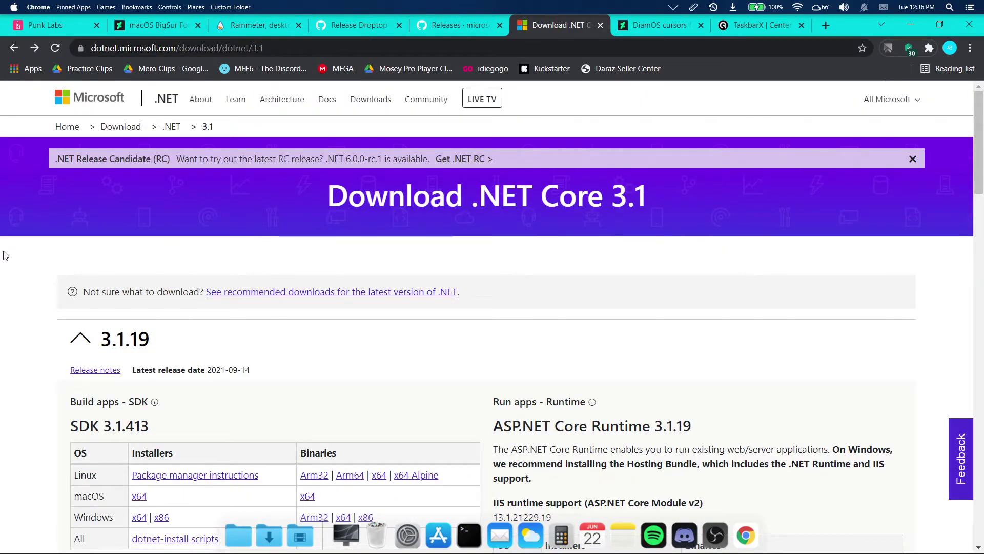
scroll(15, 213, "down", 5)
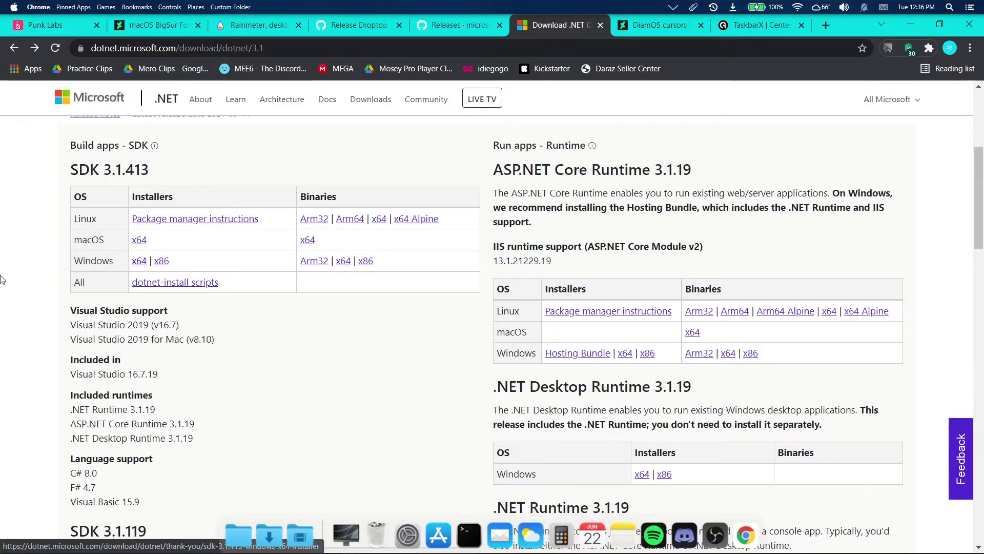
left_click(911, 26)
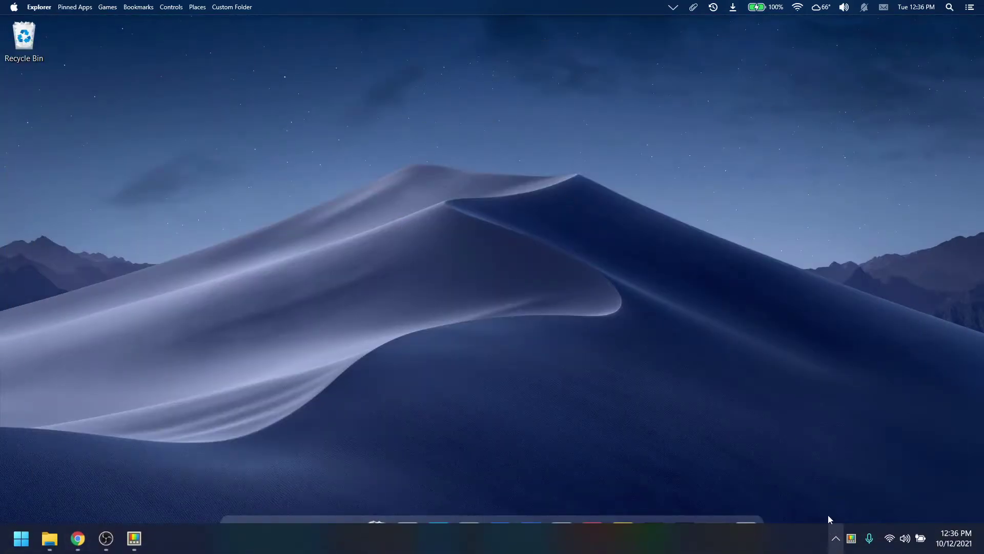
Step: Review the PowerToys Run page in PowerToys Settings, including its activation shortcut, and close the settings window
left_click(851, 537)
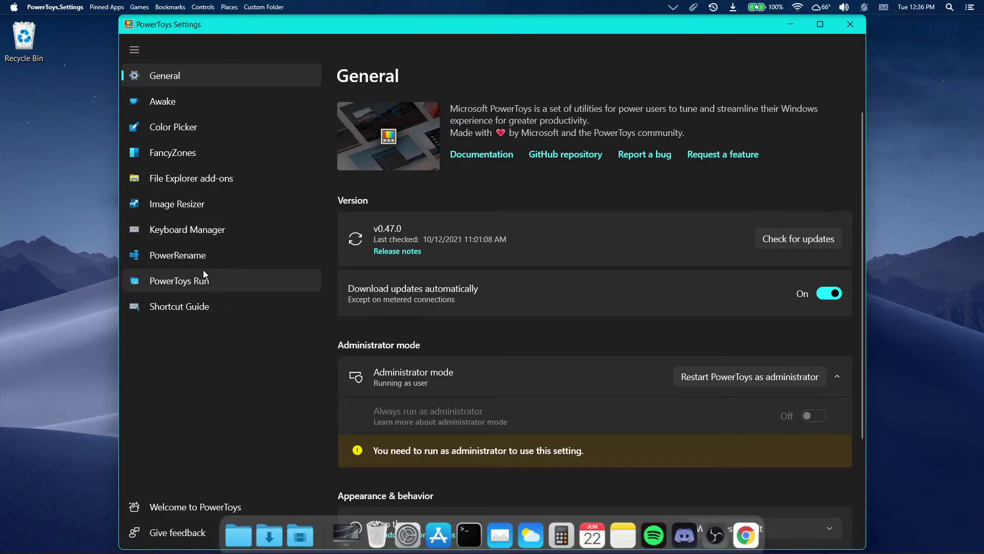
left_click(228, 284)
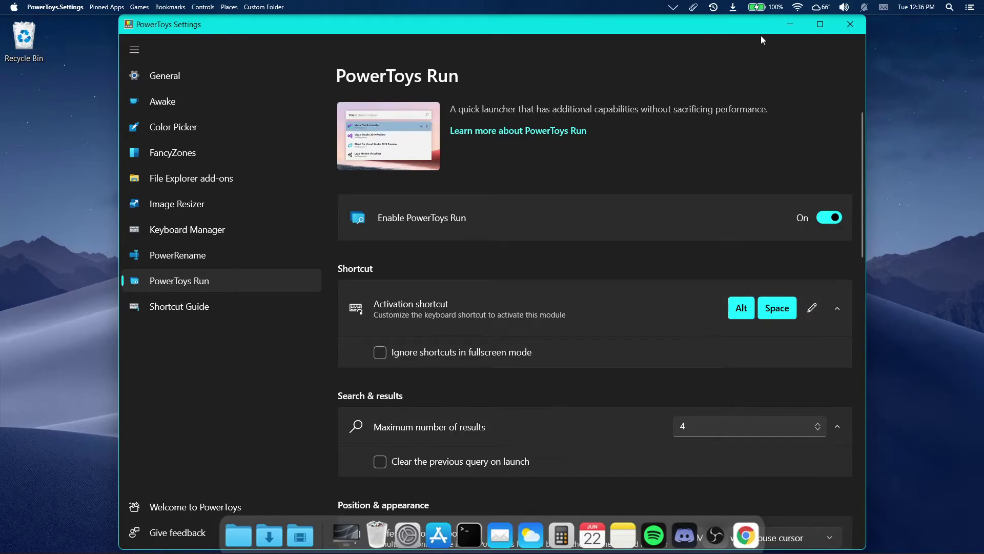
left_click(849, 27)
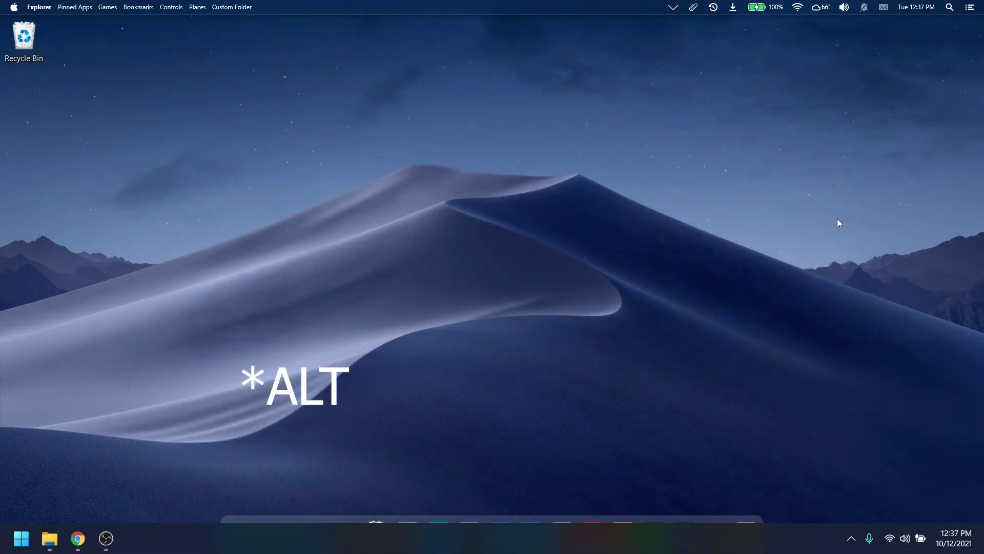
Step: Test PowerToys Run by searching for "file" and launching File Explorer from it, and close the File Explorer window
key("alt+space")
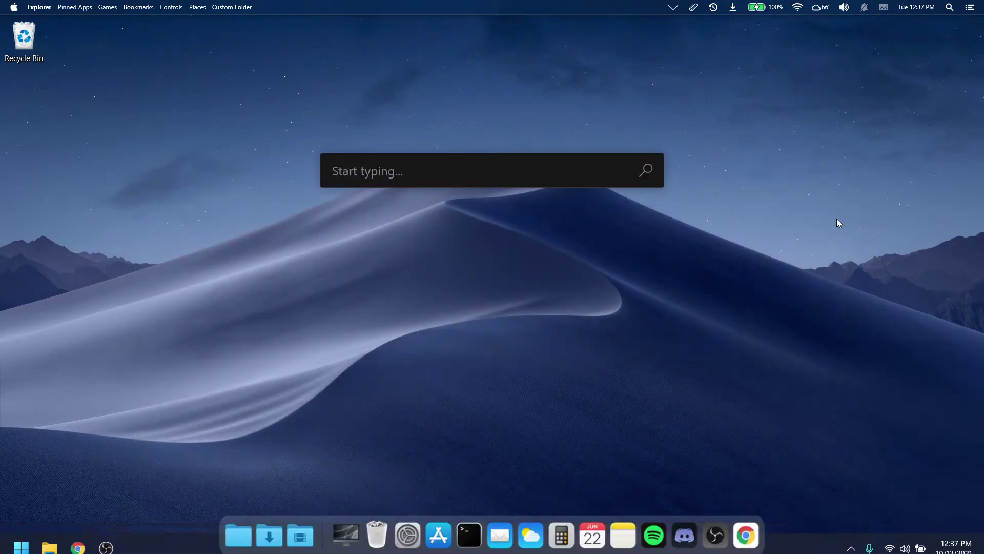
type("file")
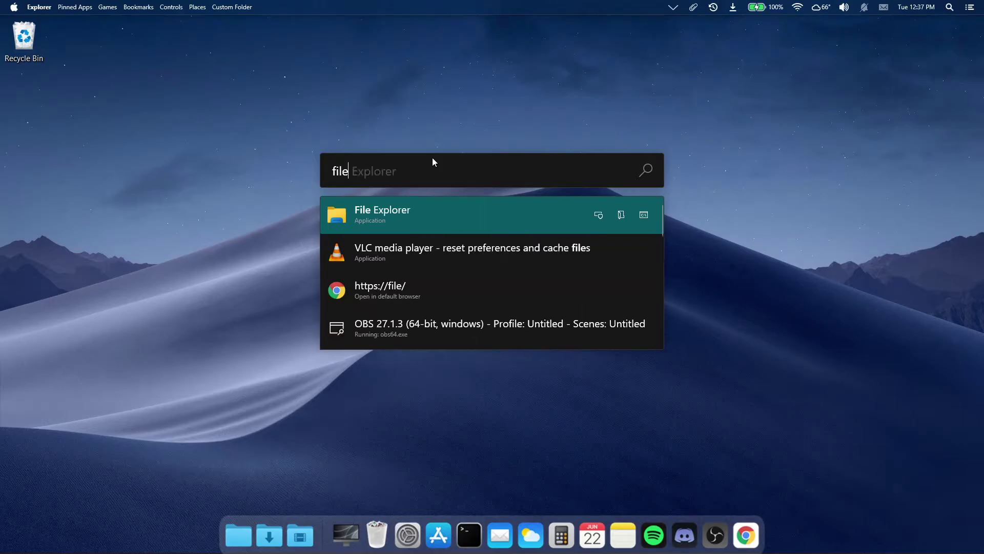
key("Return")
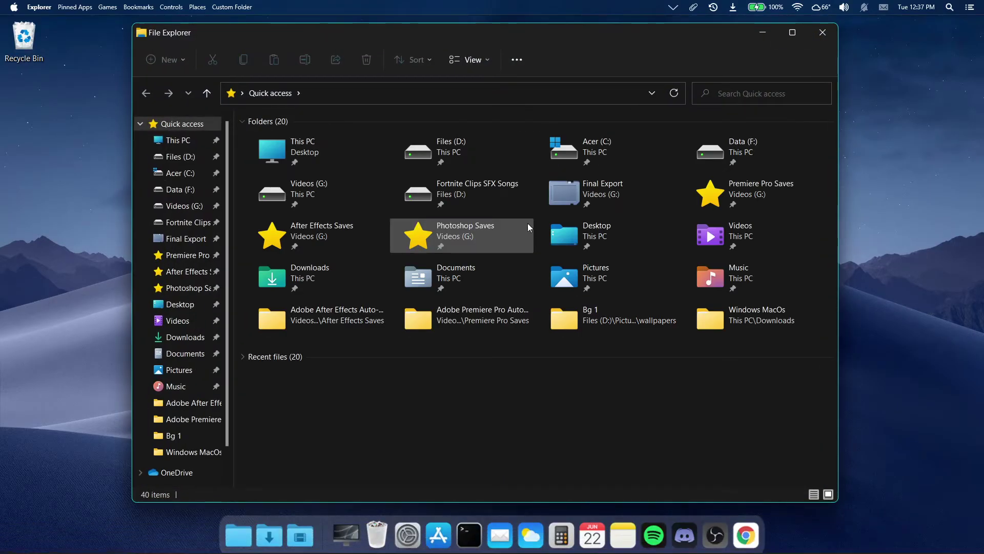
left_click(822, 33)
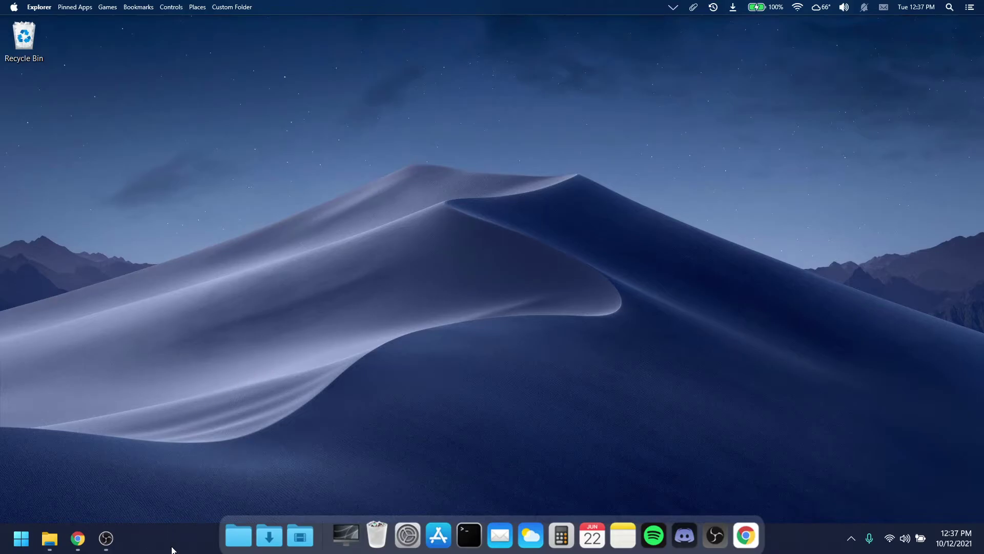
Step: Examine the TaskbarX downloads in Chrome, particularly the Portable Zip x64 link, and return to the desktop
left_click(77, 538)
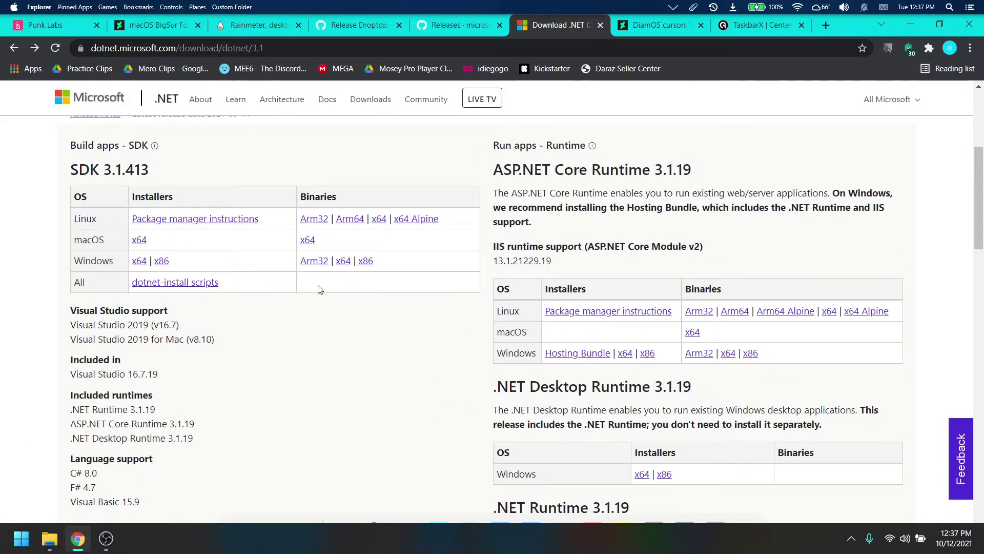
key("ctrl+9")
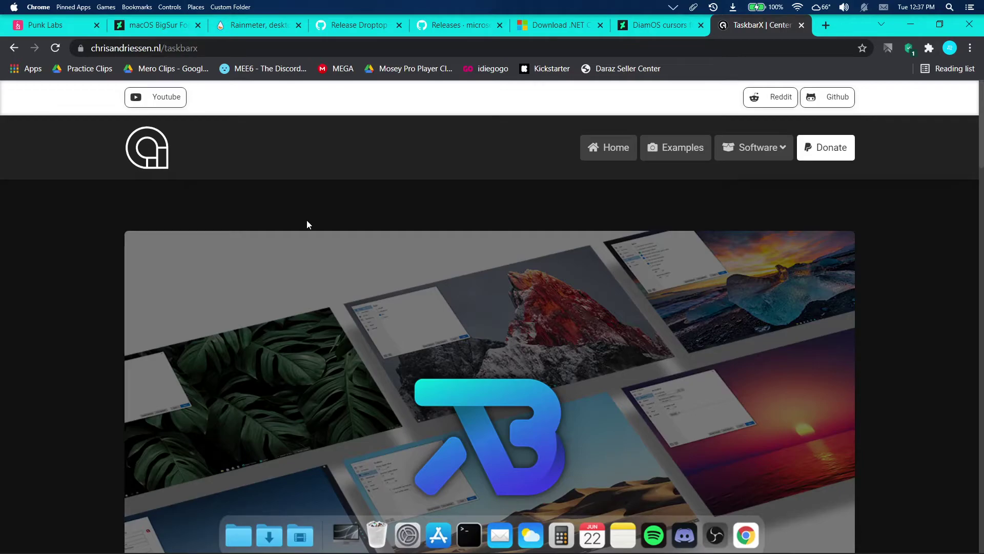
scroll(232, 292, "down", 5)
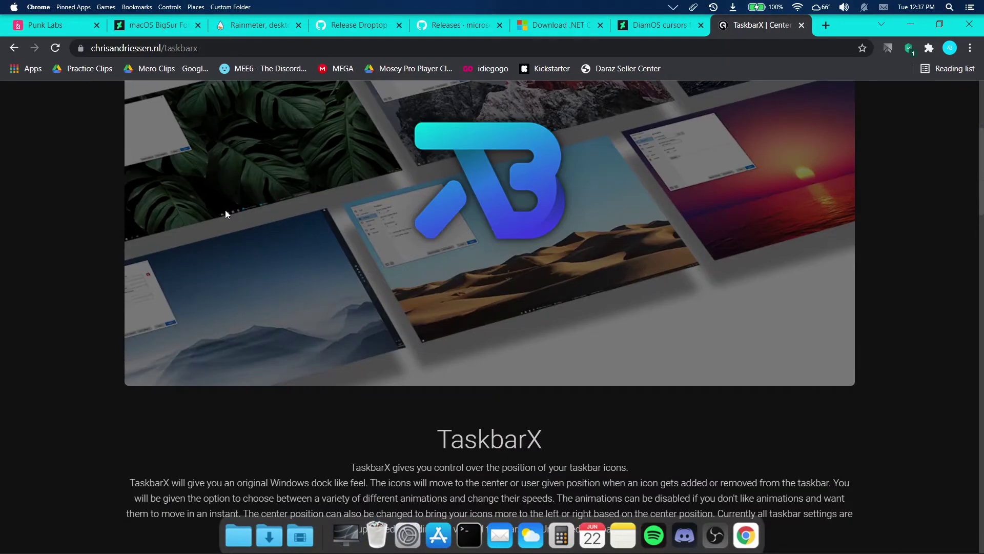
scroll(111, 219, "down", 10)
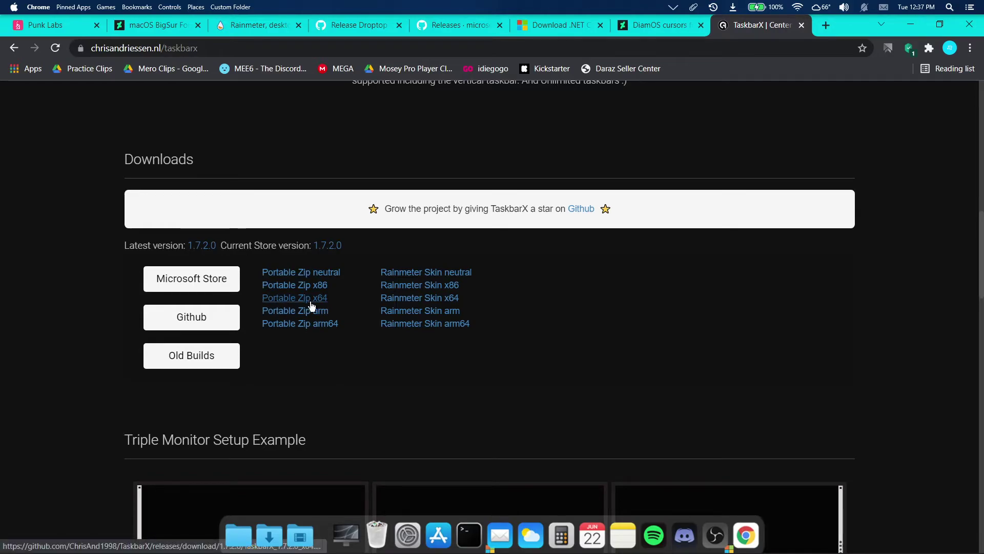
key("super+d")
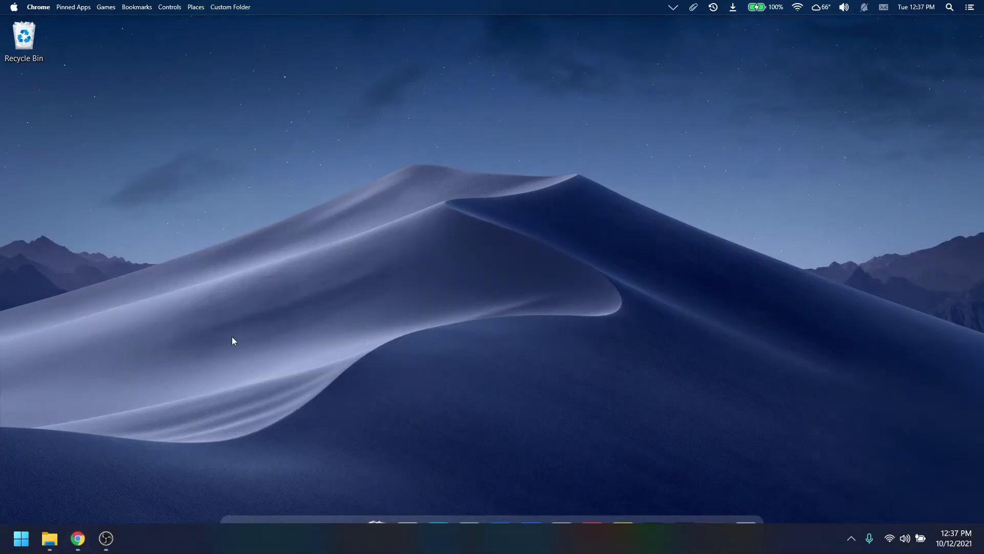
Step: Launch the TaskbarX Configurator application from the TaskbarX folder under Softwares on Data (F:)
left_click(343, 519)
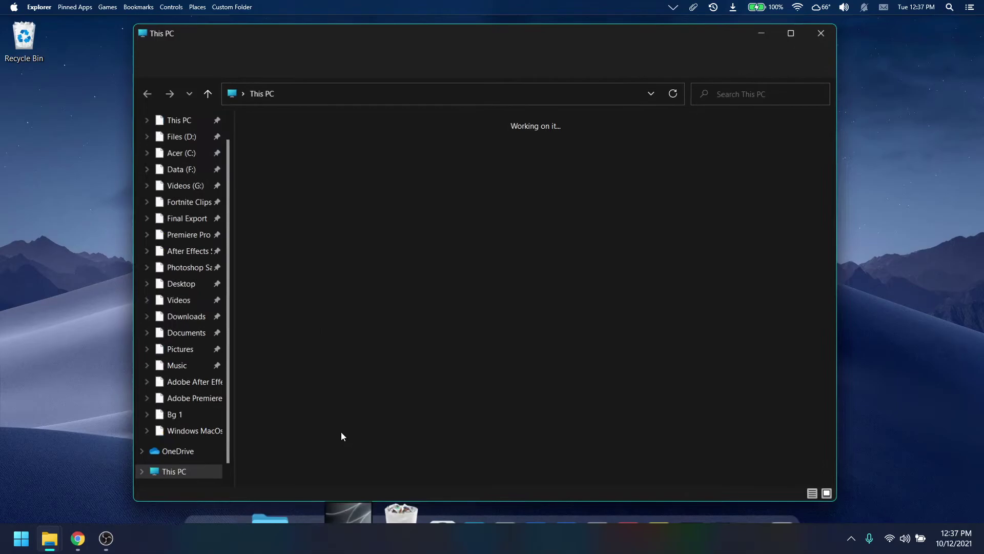
left_click(188, 176)
double_click(294, 164)
double_click(303, 145)
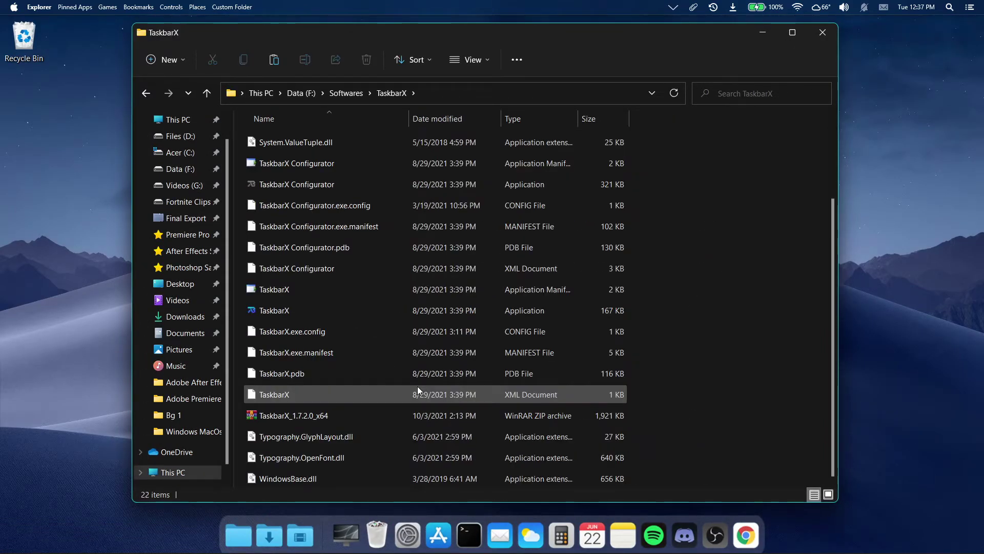
left_click(413, 413)
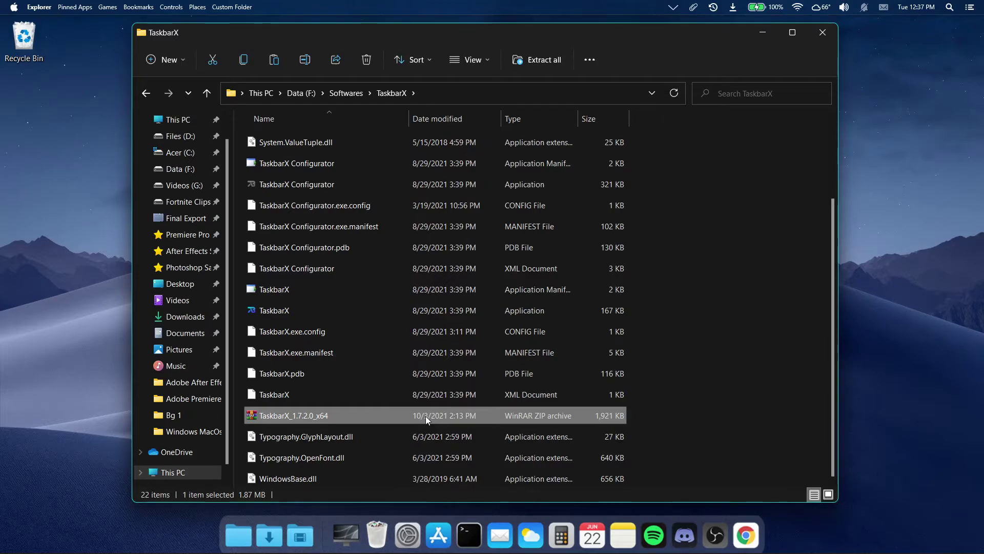
double_click(426, 416)
left_click(878, 213)
scroll(359, 297, "up", 2)
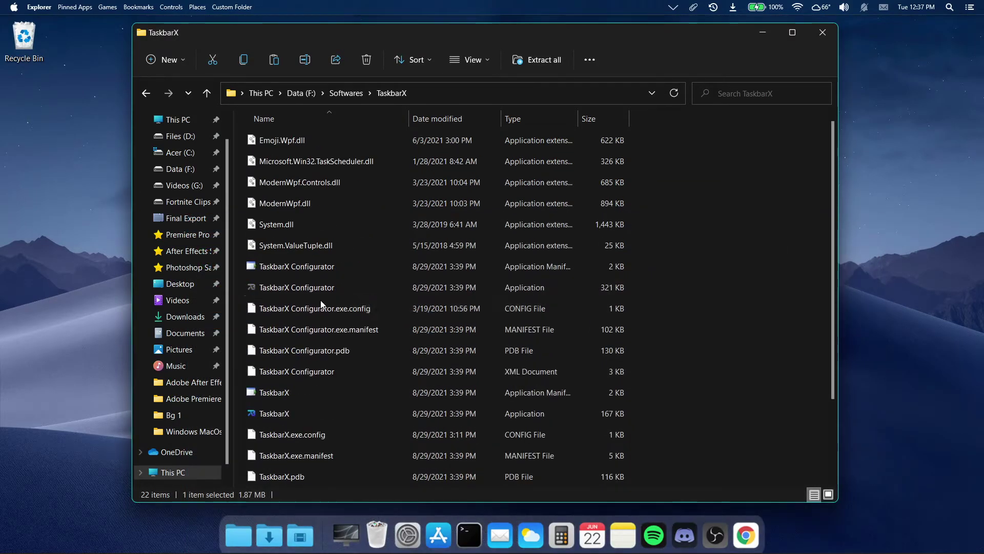
left_click(510, 290)
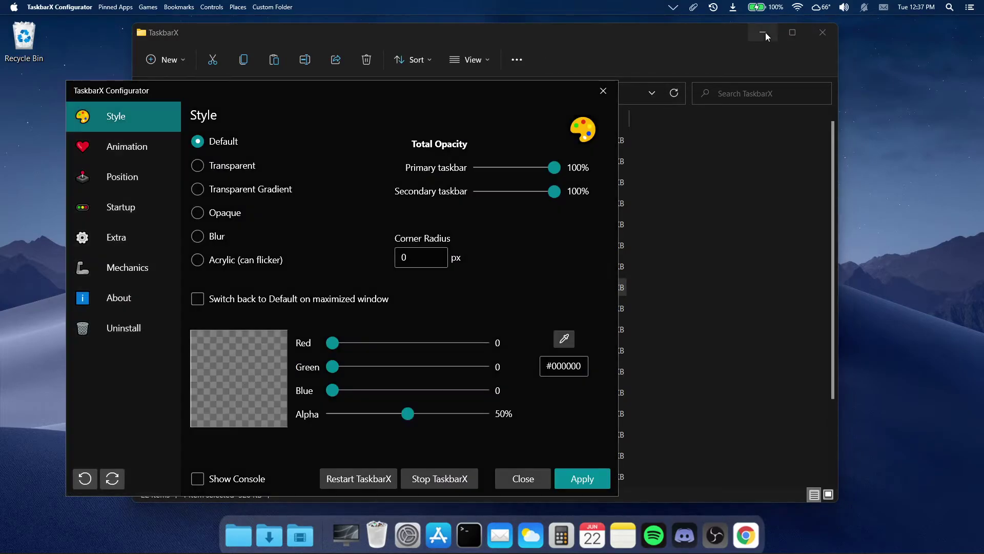
Step: Minimize the folder window, apply the Transparent taskbar style in TaskbarX Configurator, and close the configurator
left_click(763, 33)
left_click_drag(343, 97, 427, 66)
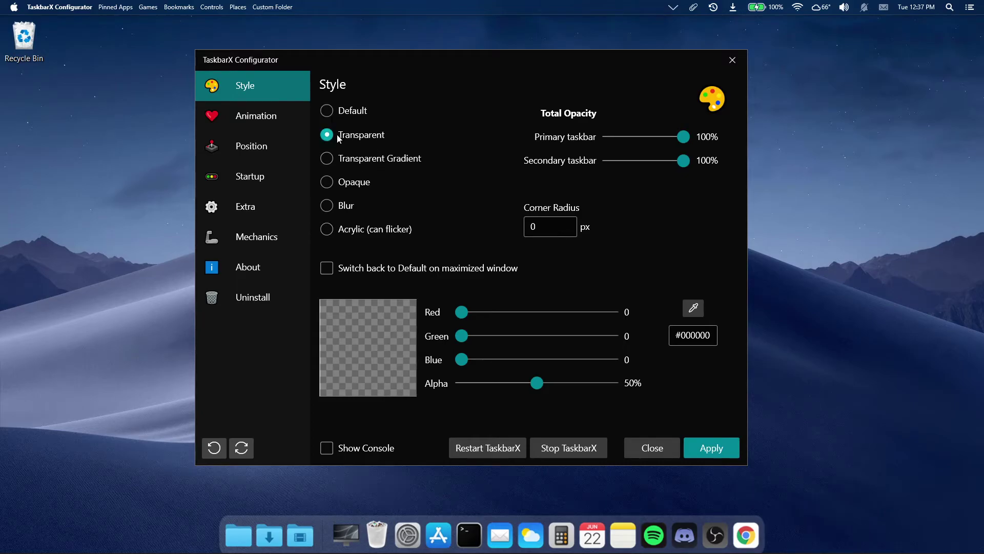
left_click(725, 450)
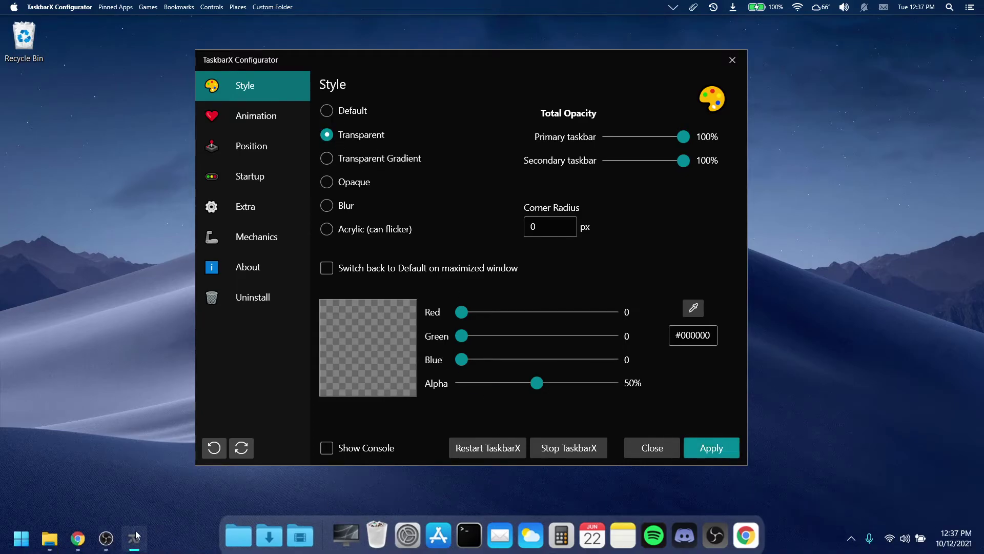
left_click(740, 61)
Step: Close the Applications, Windows MacOs and TaskbarX folder windows and unpin File Explorer from the taskbar
mouse_move(58, 544)
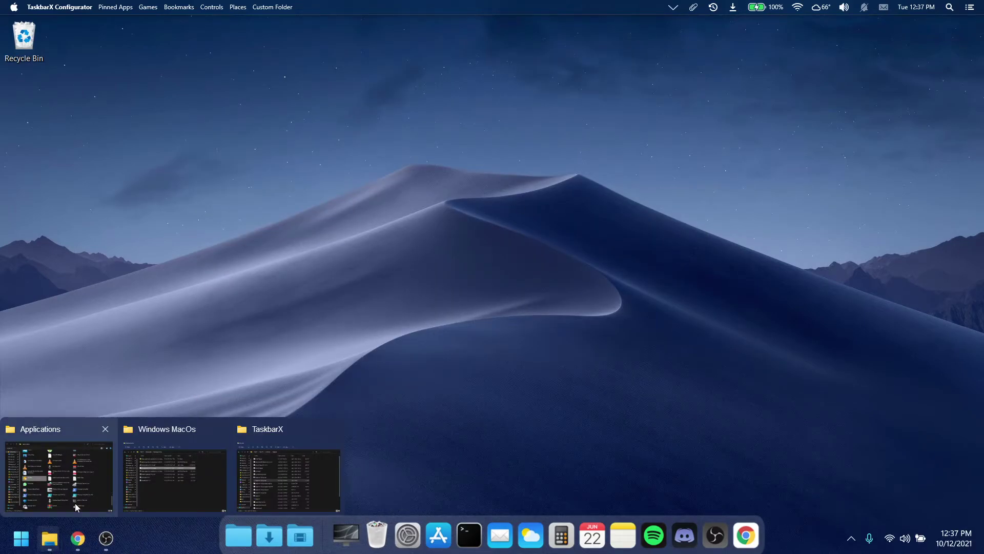
left_click(102, 429)
left_click(101, 429)
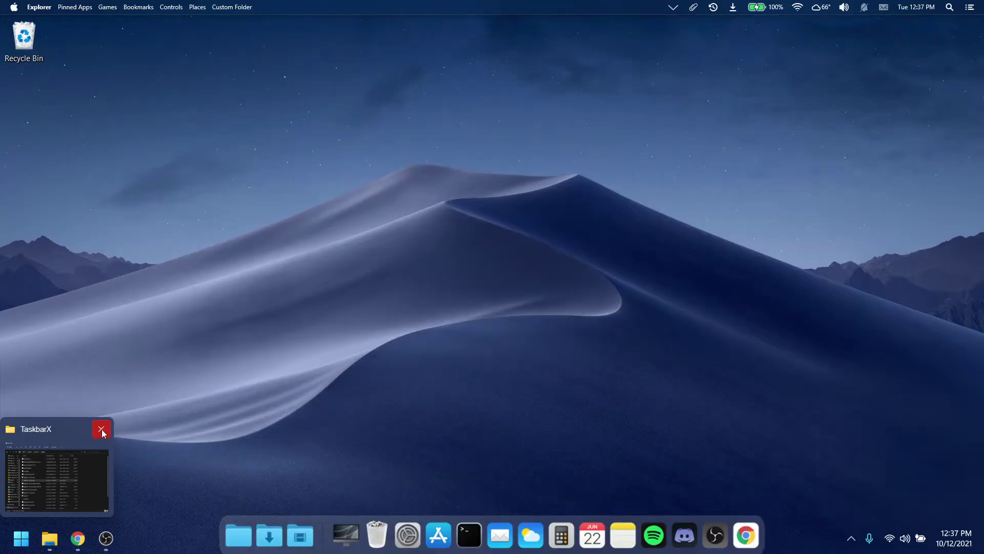
left_click(101, 429)
right_click(47, 549)
left_click(63, 500)
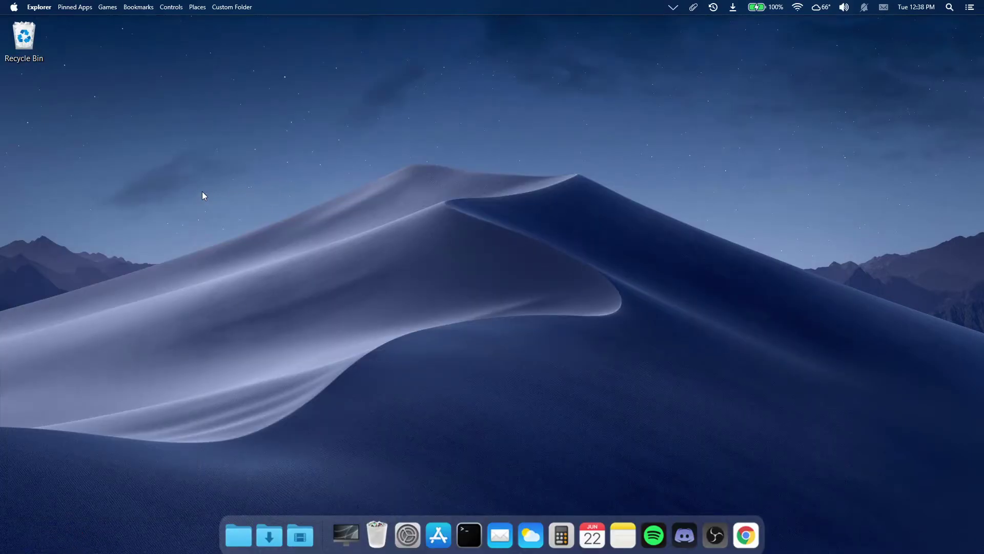
right_click(314, 191)
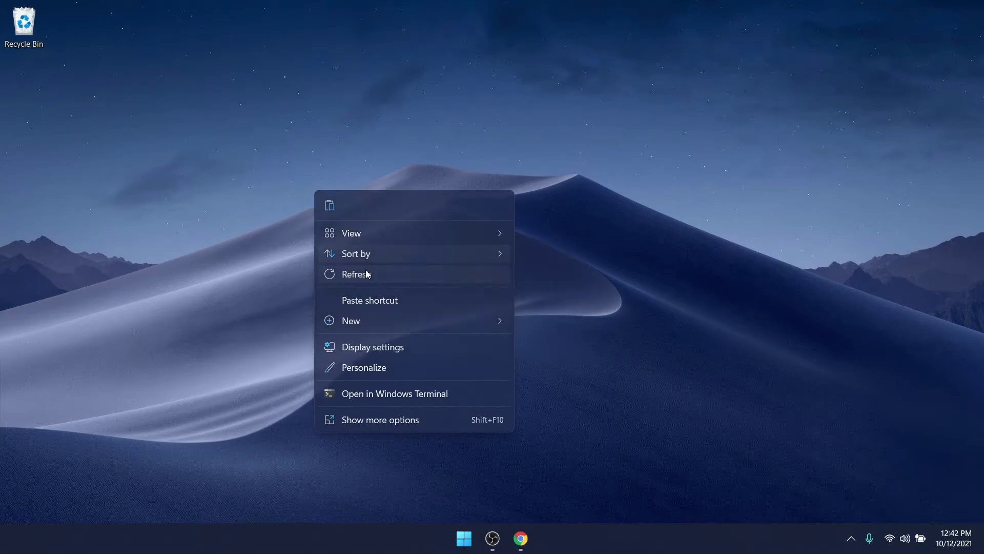
left_click(365, 270)
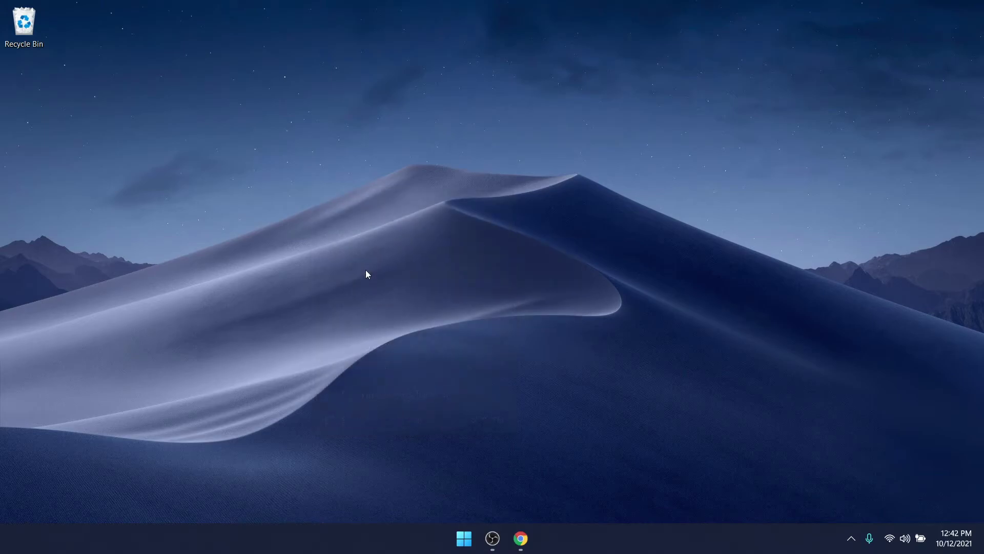
right_click(344, 205)
left_click(408, 283)
Step: View the DiamOS cursors for Windows page on DeviantArt in Chrome and minimize the browser
left_click(520, 538)
left_click(647, 10)
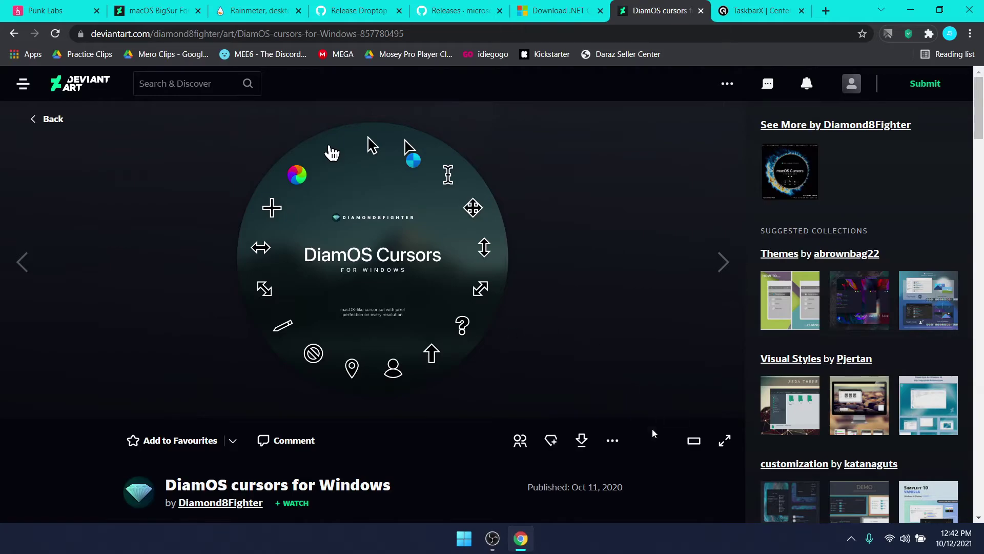
left_click(911, 10)
Step: Open the Windows MacOs folder in Downloads with File Explorer and extract the diamos_cursors_for_windows archive to the default destination
key("super")
type("file explorer")
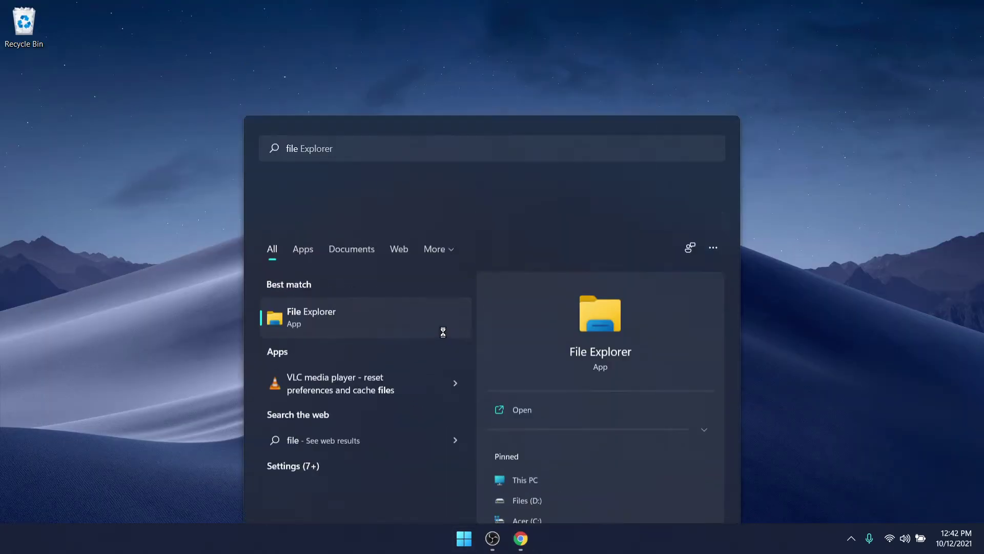
key("Return")
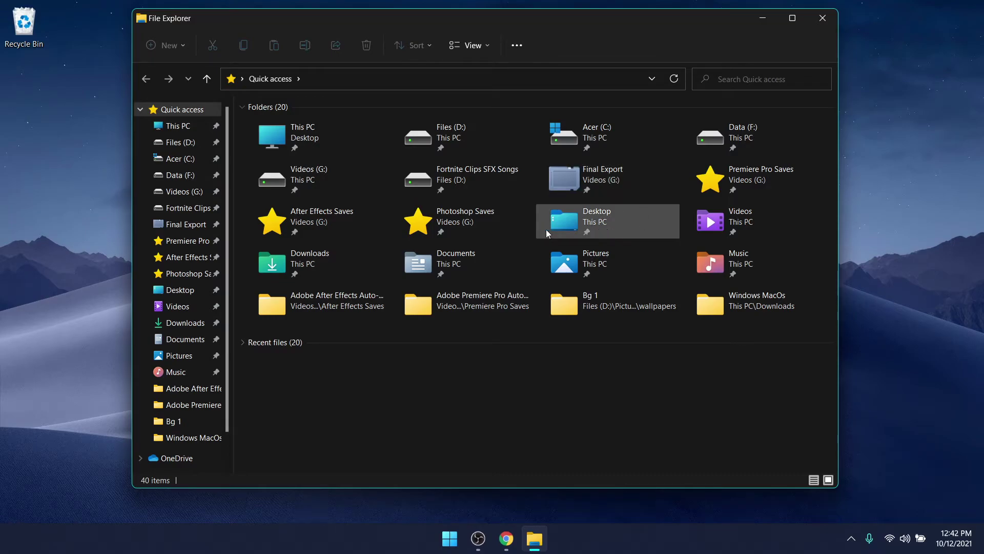
double_click(322, 263)
double_click(305, 138)
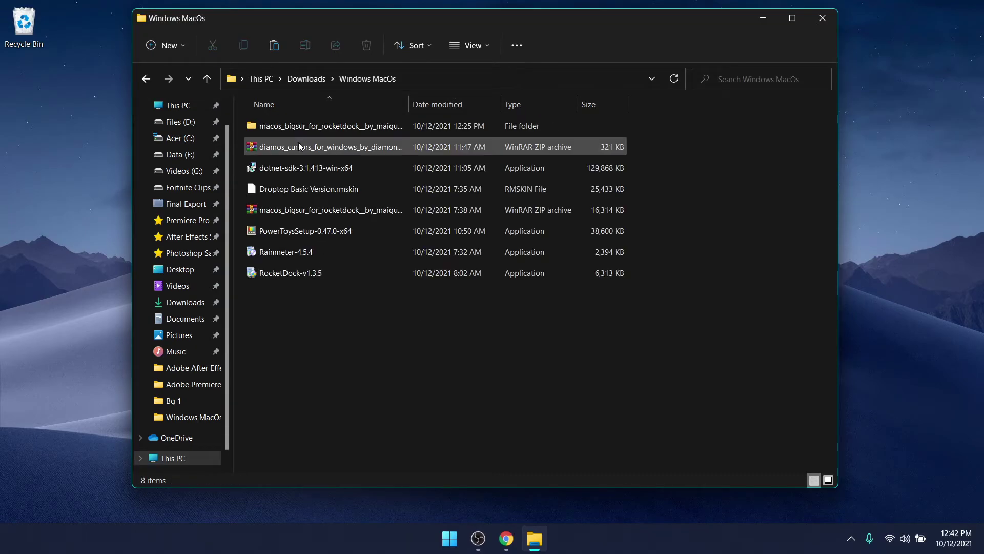
left_click(321, 149)
right_click(321, 148)
left_click(384, 231)
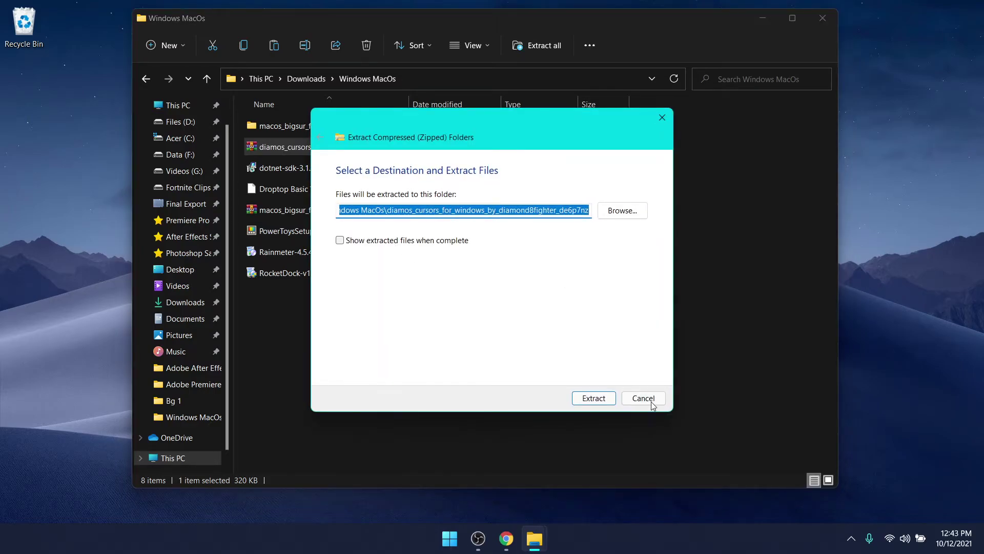
left_click(598, 399)
Step: Install the cursor set with the .Install setup file in the extracted DiamOS cursors for Windows folder, allow the file to open, and close the folder window
double_click(315, 301)
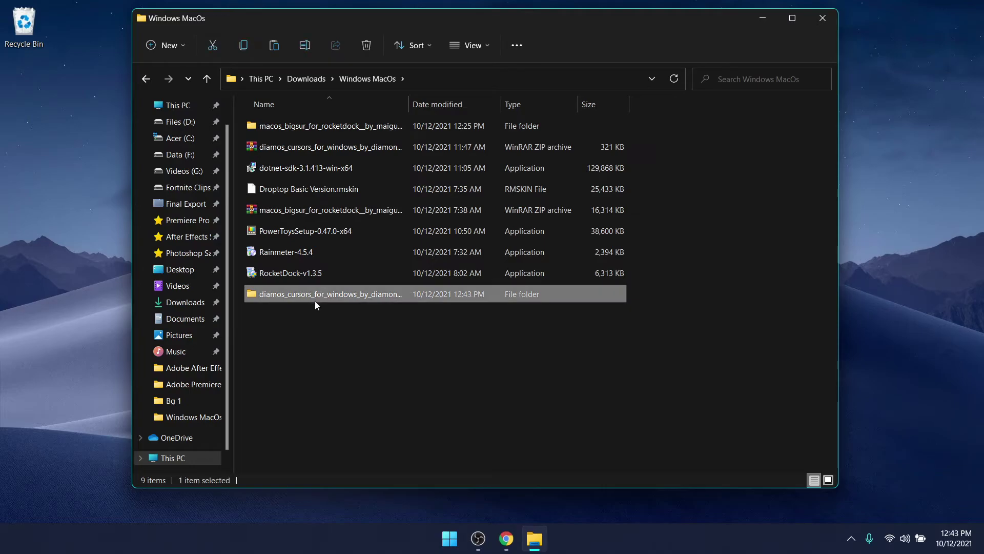
double_click(318, 128)
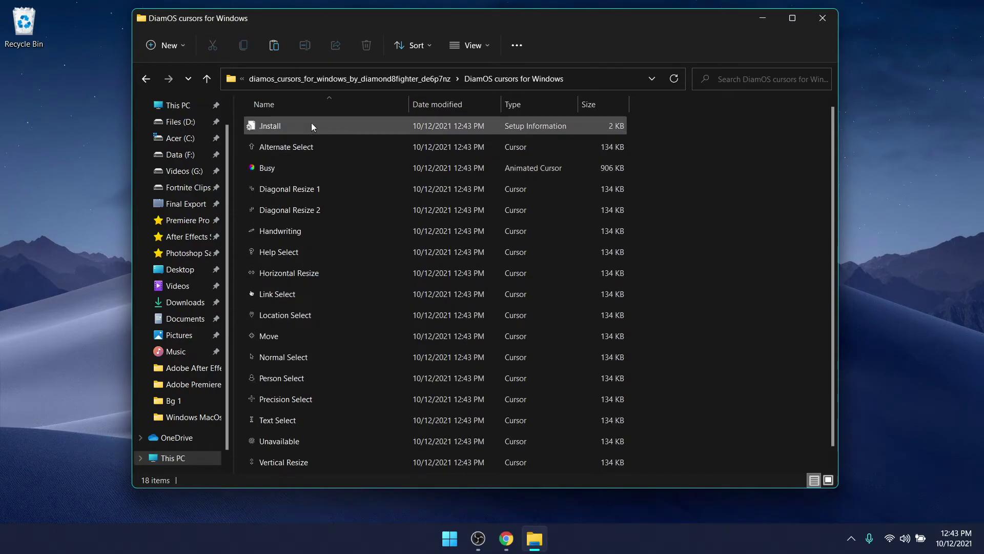
right_click(311, 125)
left_click(406, 306)
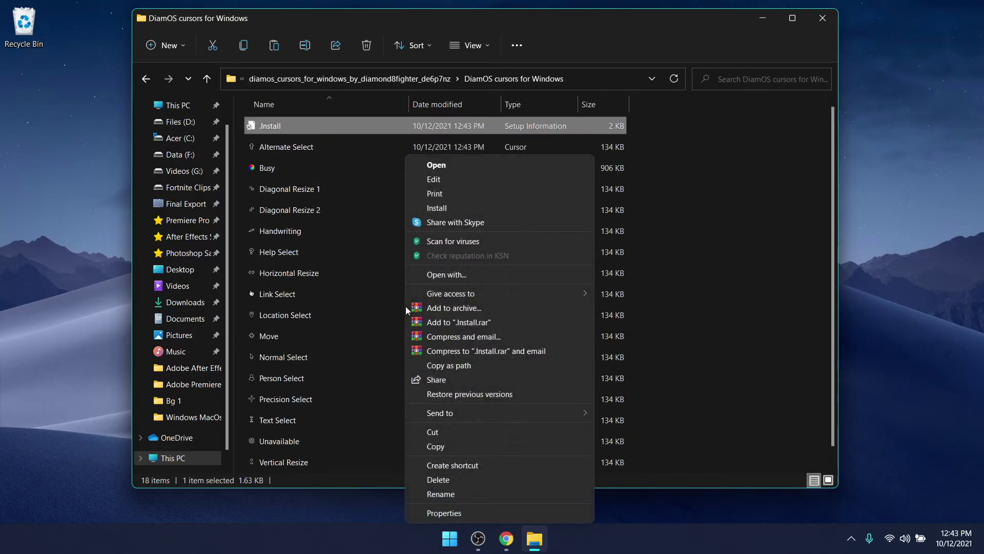
left_click(437, 207)
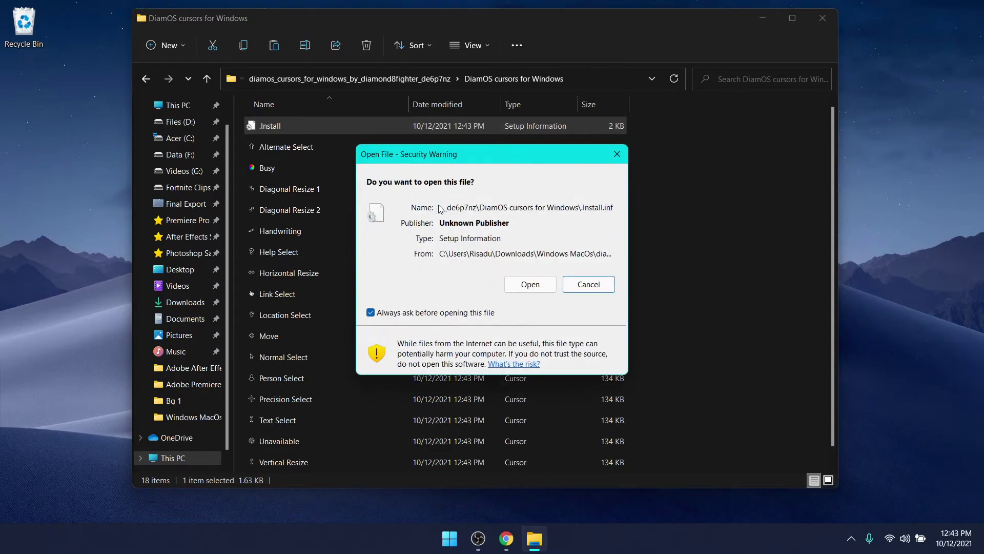
left_click(530, 285)
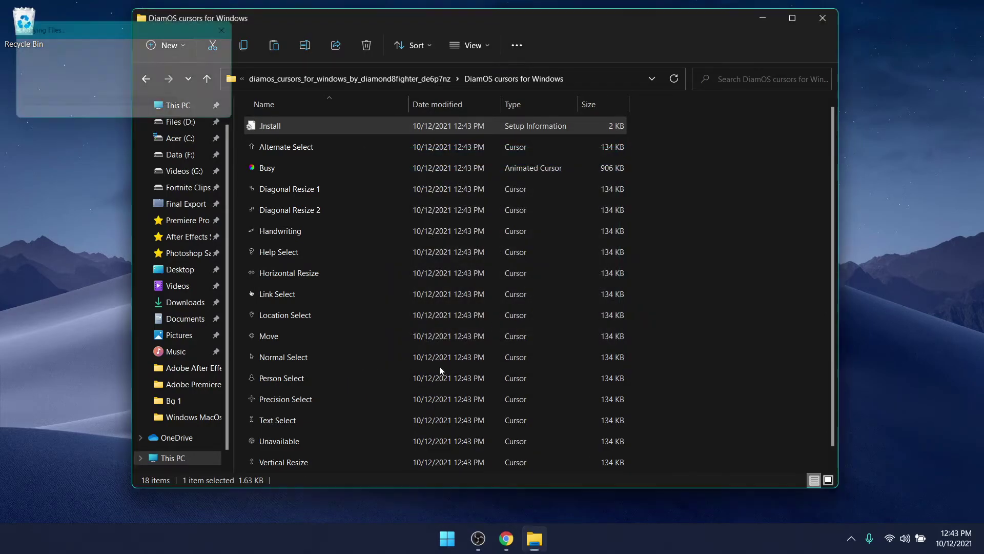
left_click(811, 25)
Step: Apply the DiamOS pointer scheme through the additional mouse settings, replacing the original scheme, and close Mouse Properties
key("super")
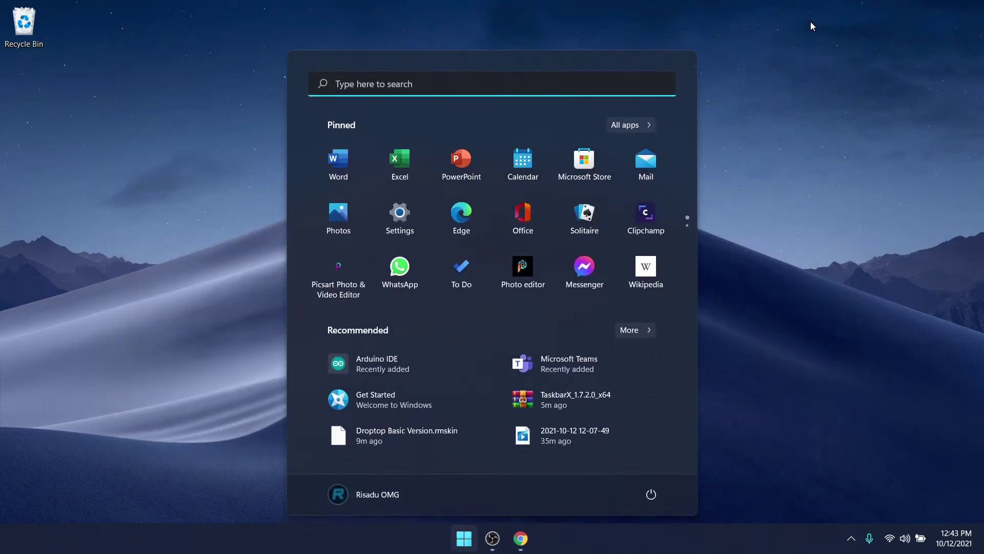
type("mouse")
key("Return")
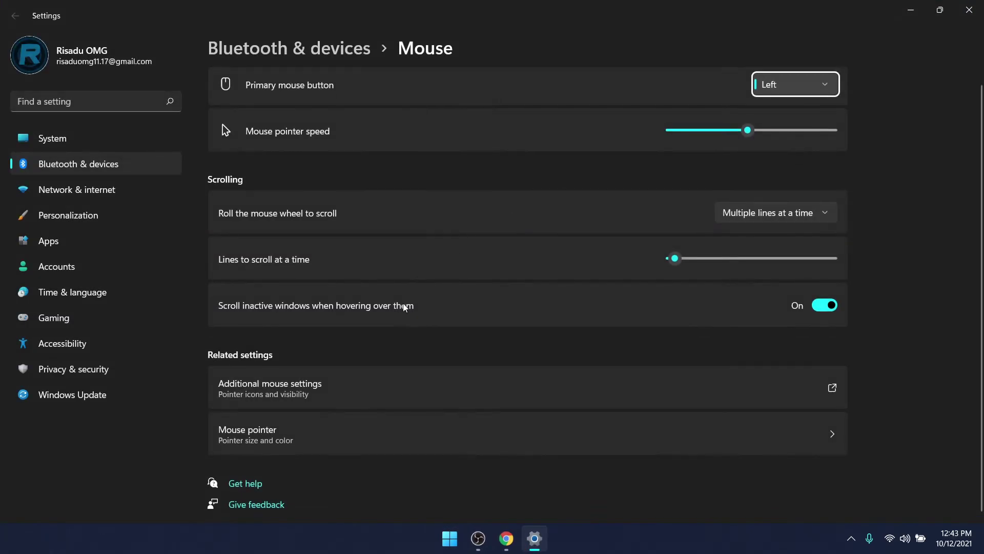
left_click(278, 394)
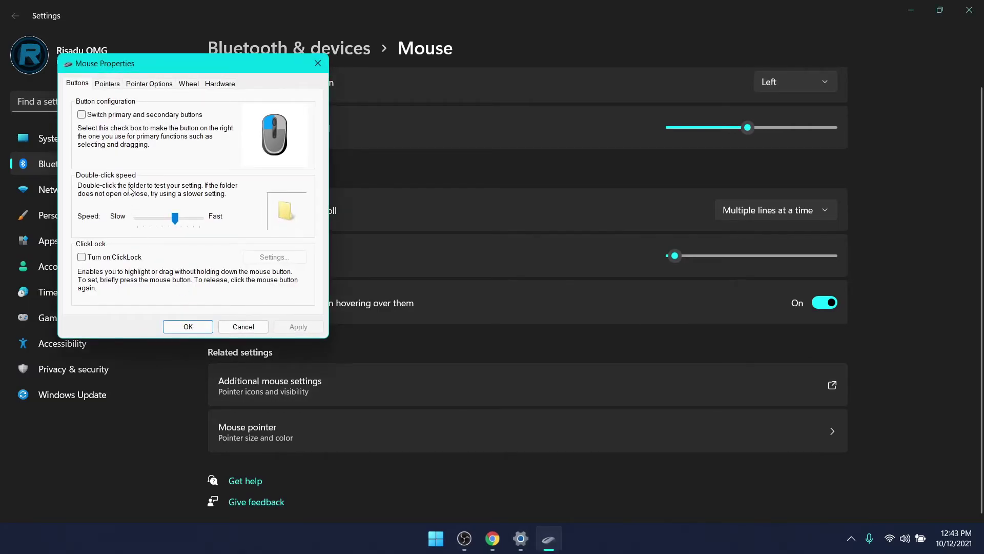
left_click(107, 84)
left_click(109, 118)
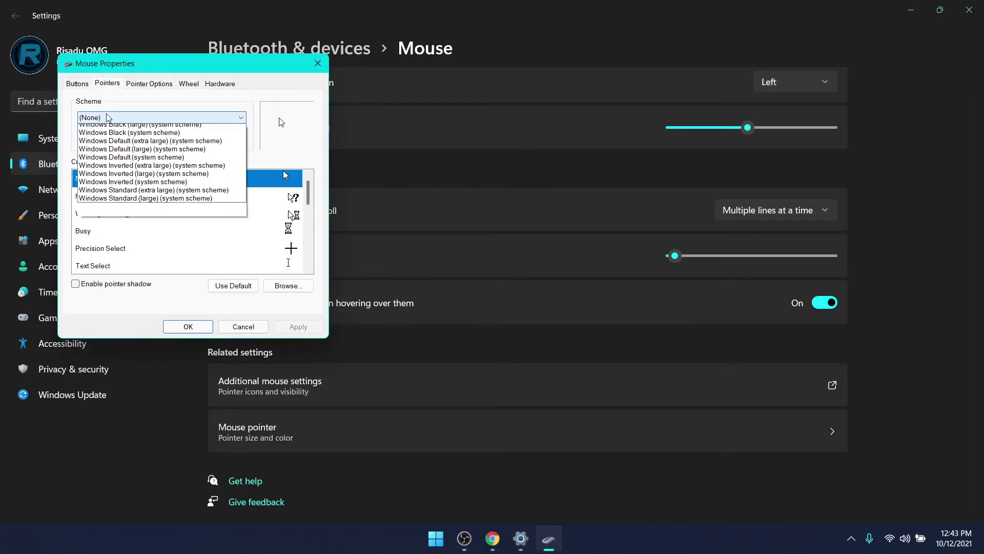
left_click(103, 145)
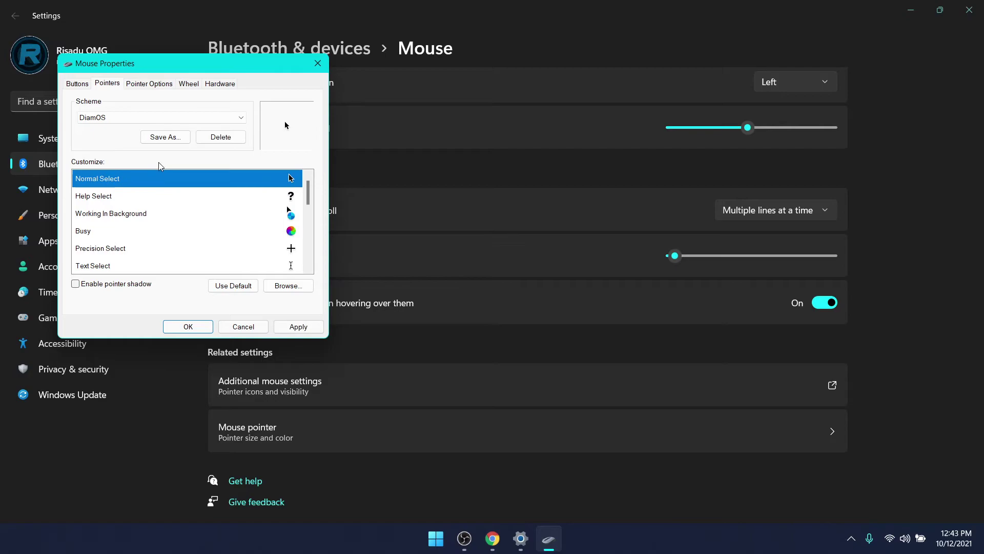
left_click(303, 327)
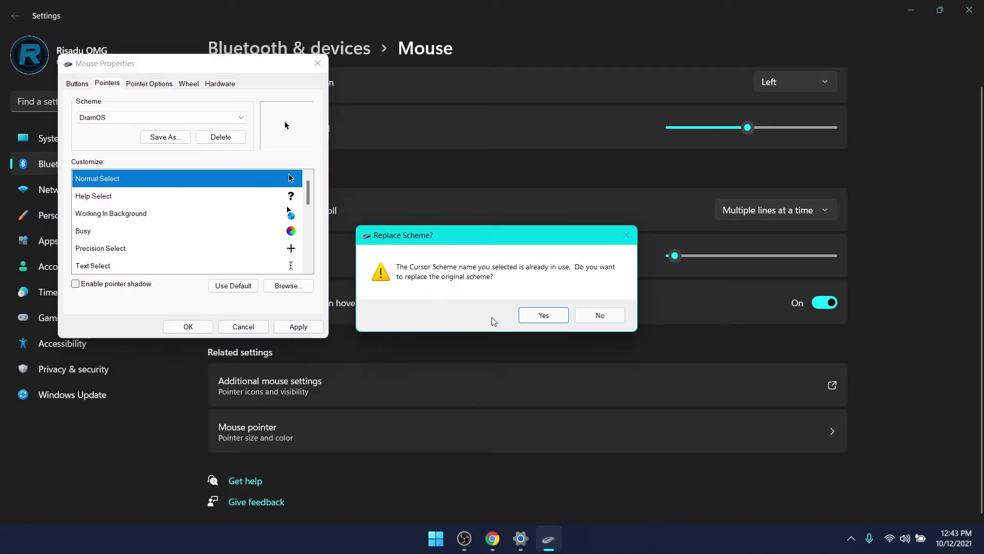
left_click(542, 317)
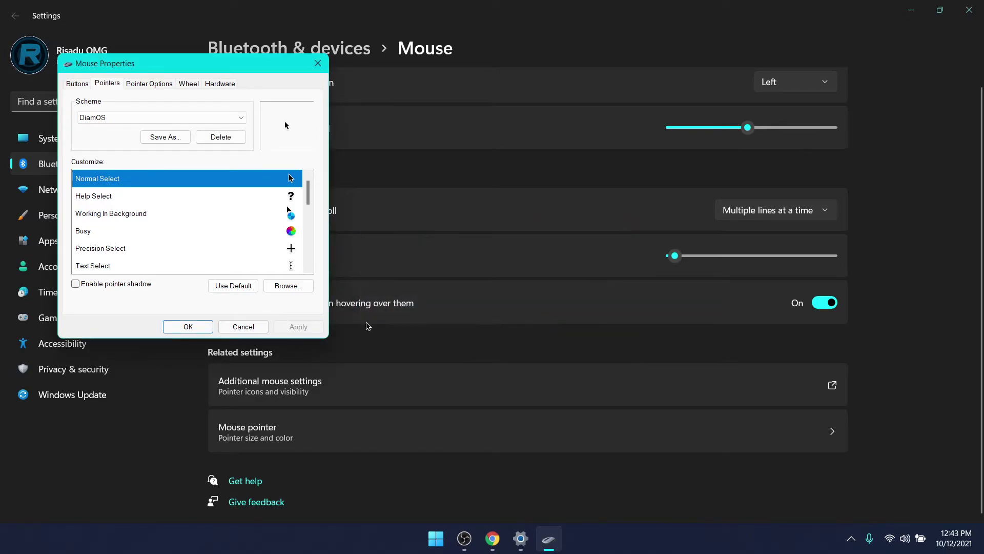
left_click(196, 328)
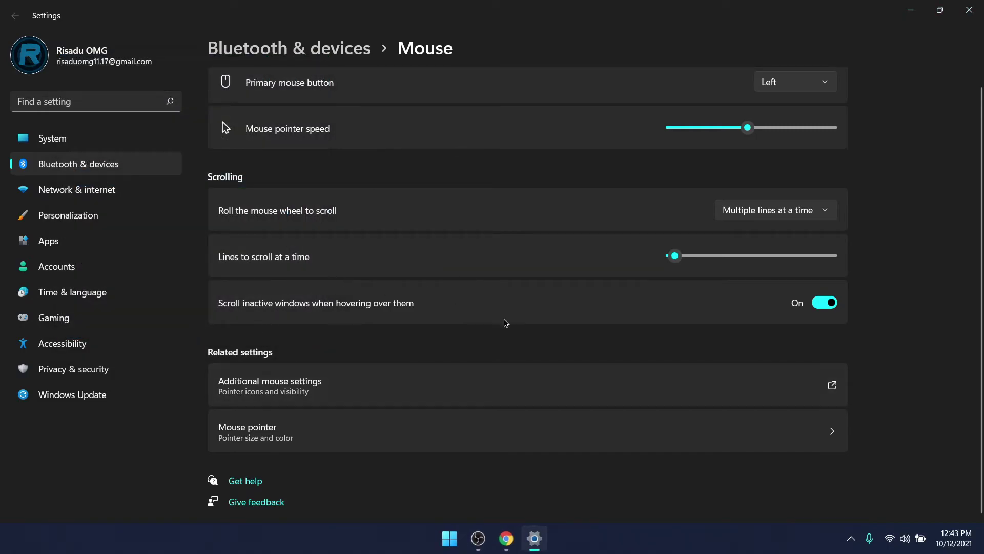
Step: Close the mouse settings and quit the RocketDock dock from the desktop
left_click(968, 10)
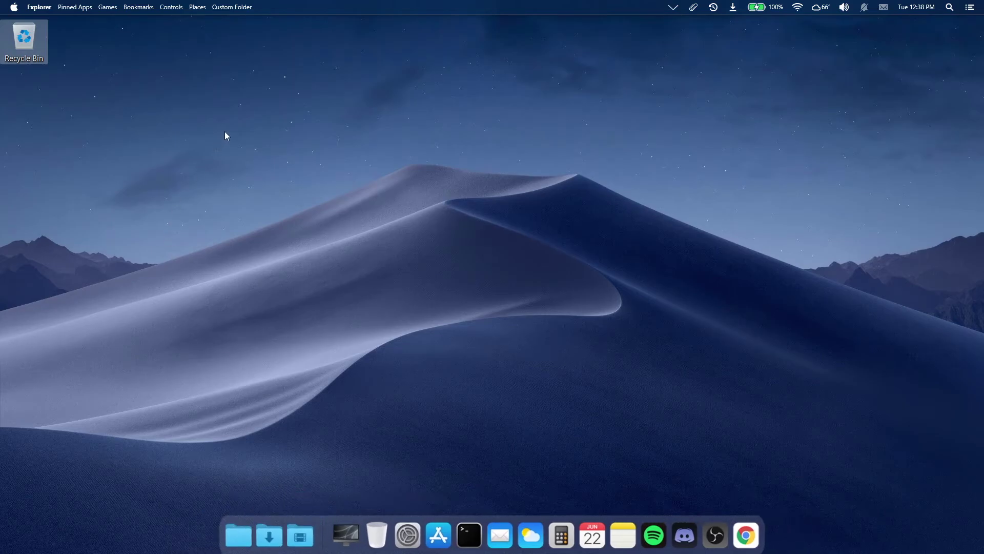
left_click(385, 407)
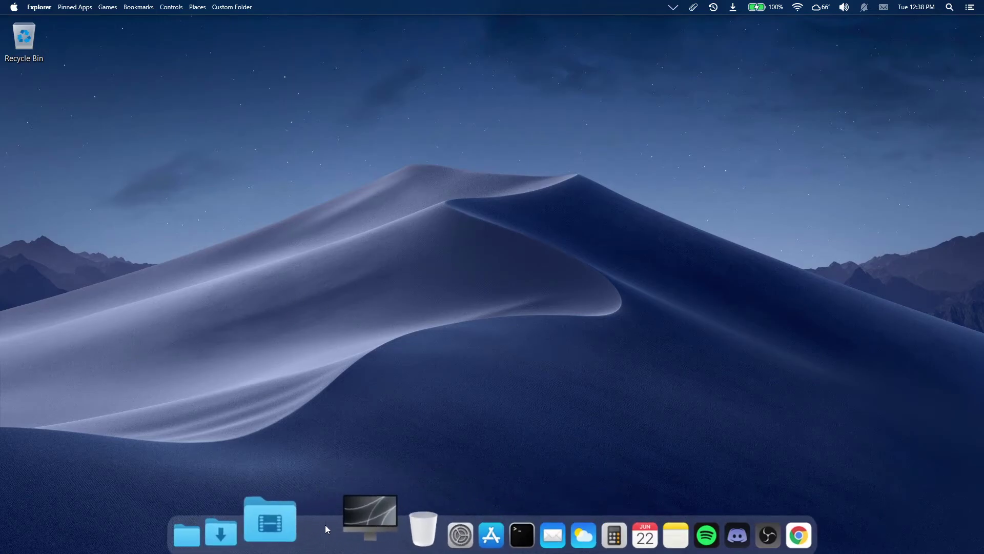
right_click(325, 524)
left_click(371, 515)
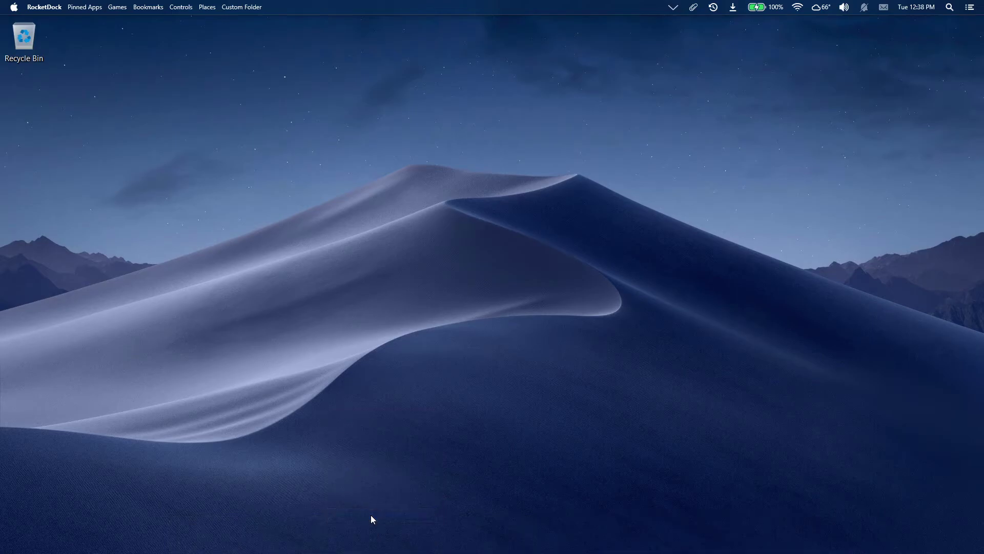
Step: In the taskbar behaviors, turn off automatic hiding and set the taskbar alignment to Center, and close Settings
right_click(199, 527)
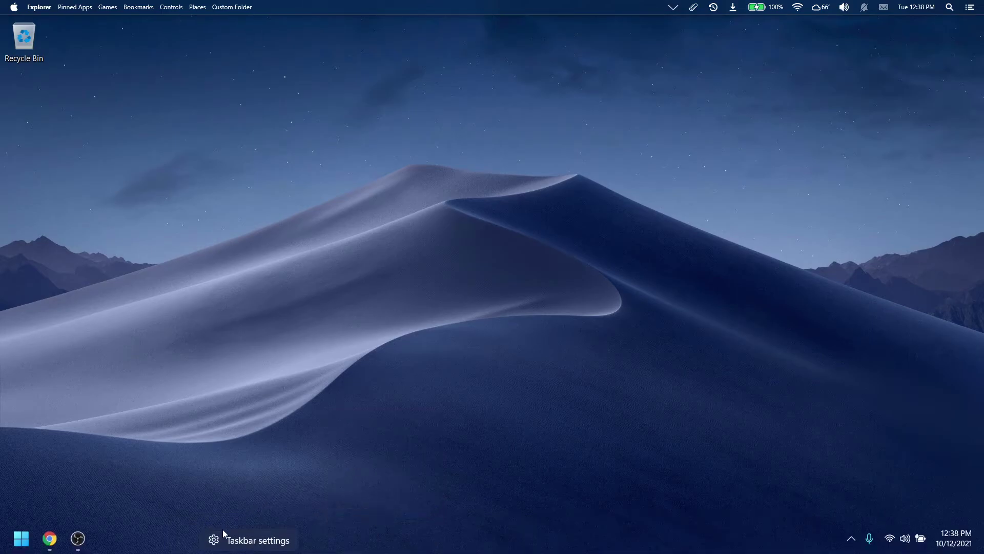
left_click(229, 541)
scroll(367, 431, "down", 1)
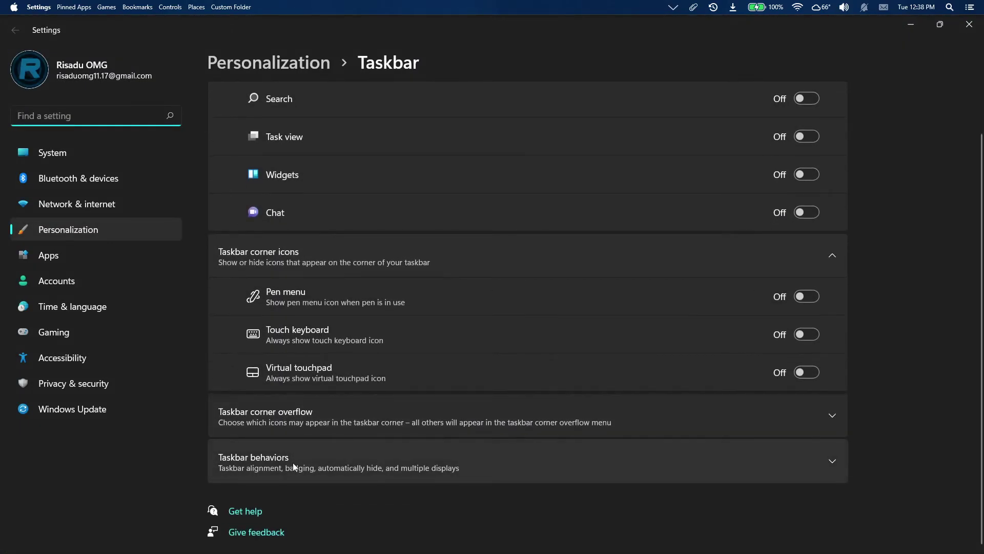
left_click(306, 465)
scroll(308, 467, "down", 4)
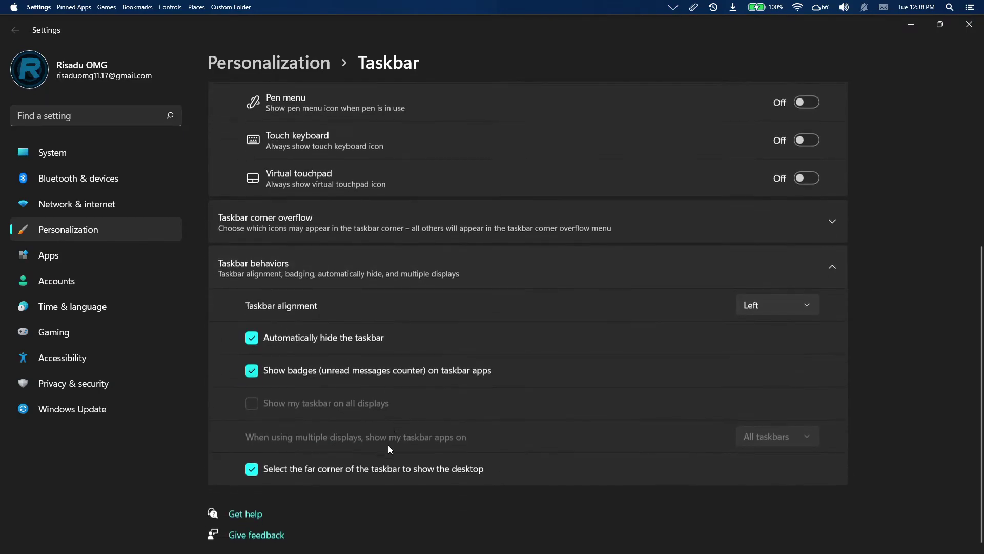
left_click(252, 336)
left_click(768, 301)
left_click(776, 327)
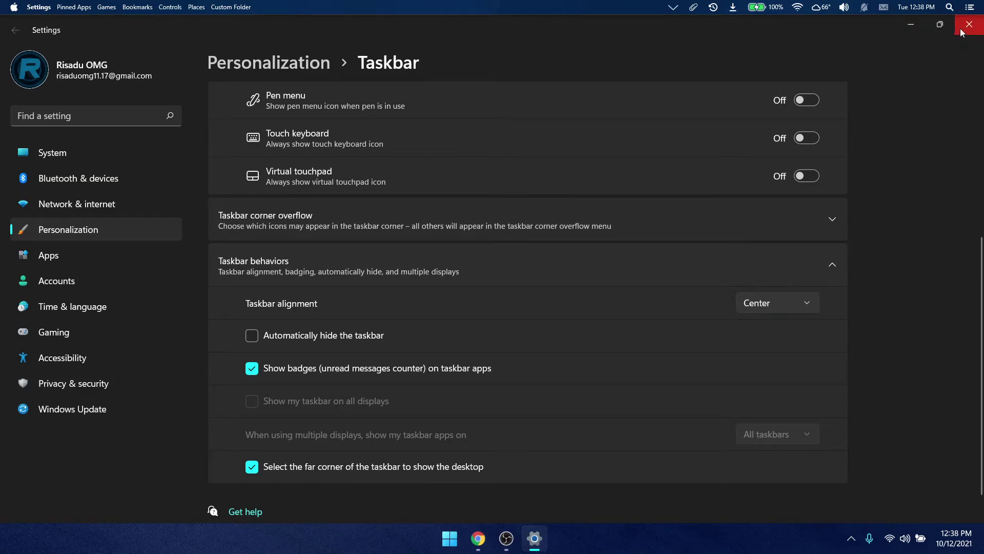
left_click(961, 31)
Step: Open Add or remove programs from the Start search and filter the app list by "rock"
left_click(476, 537)
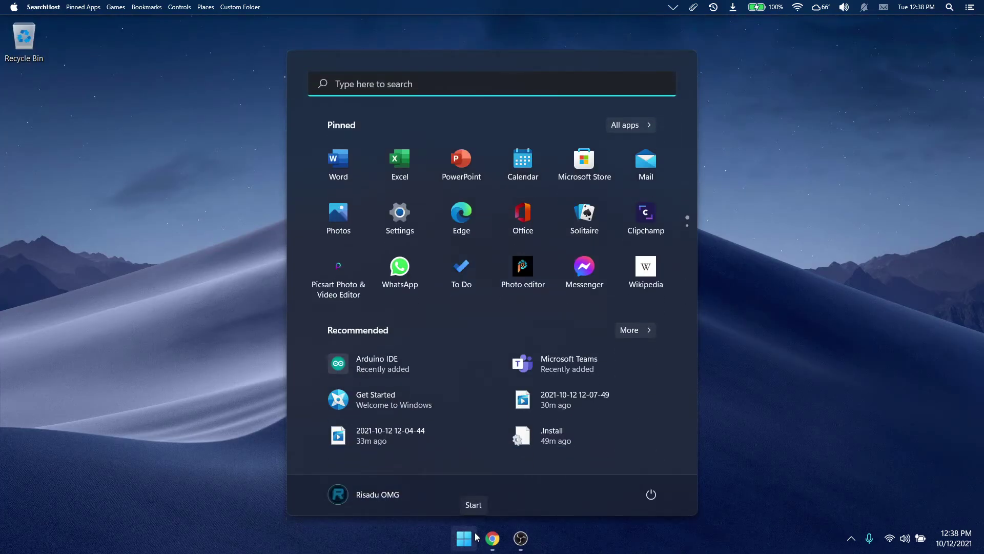
type("add or")
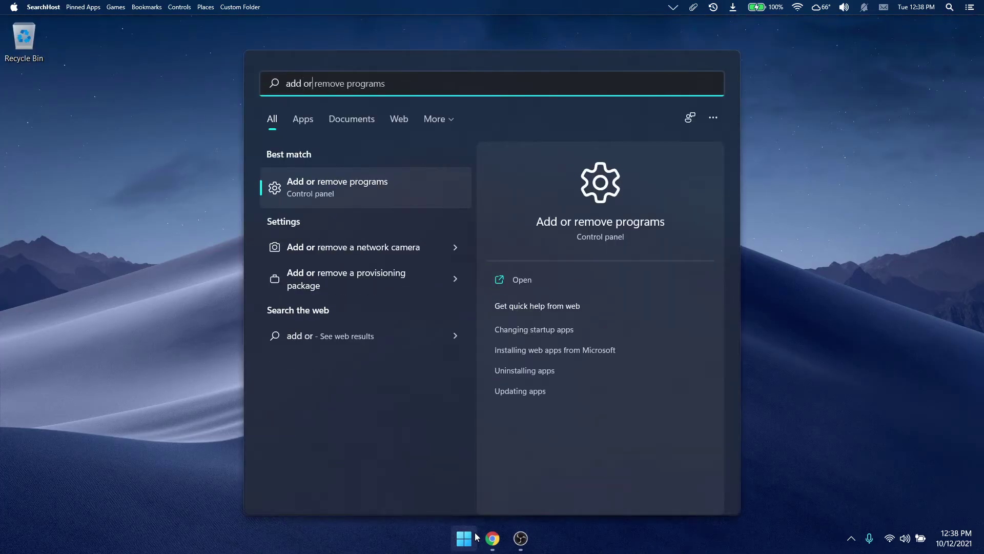
key("Return")
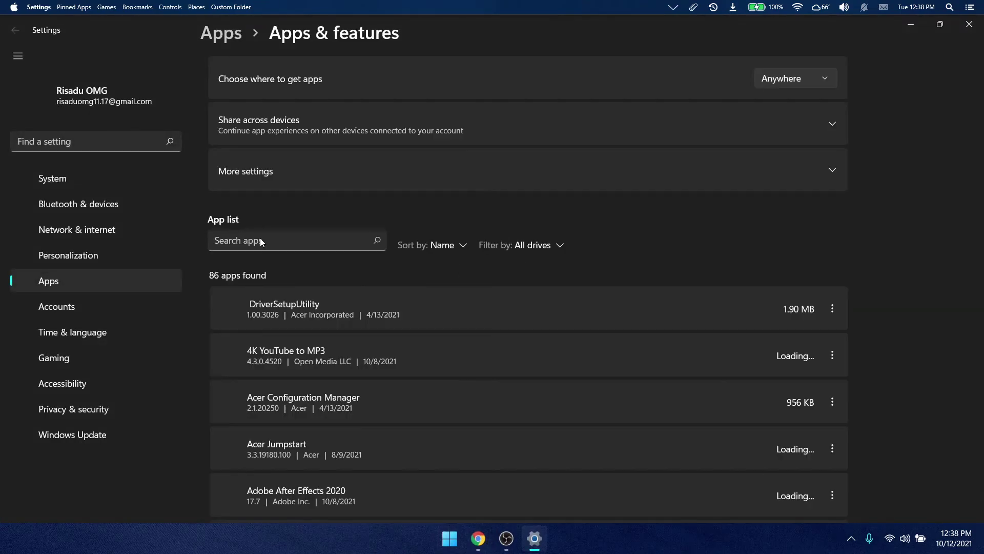
left_click(250, 268)
type("rock")
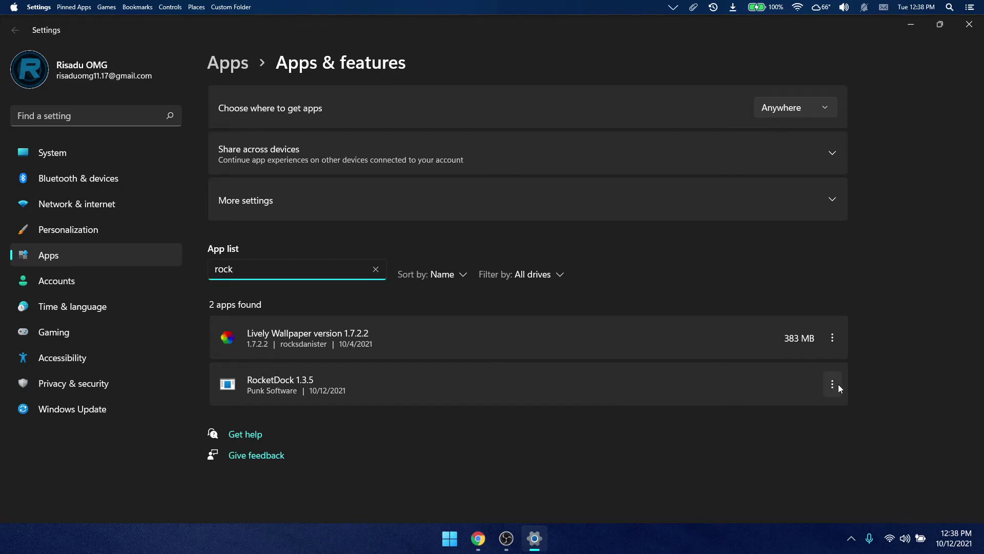
Step: Uninstall RocketDock 1.3.5 with all of its components and close Settings
left_click(838, 385)
left_click(730, 429)
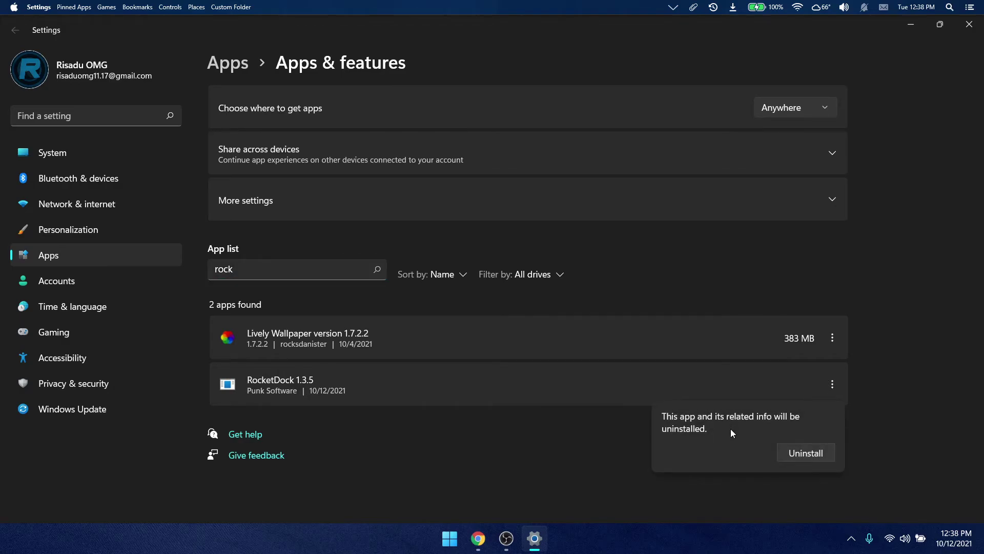
left_click(820, 456)
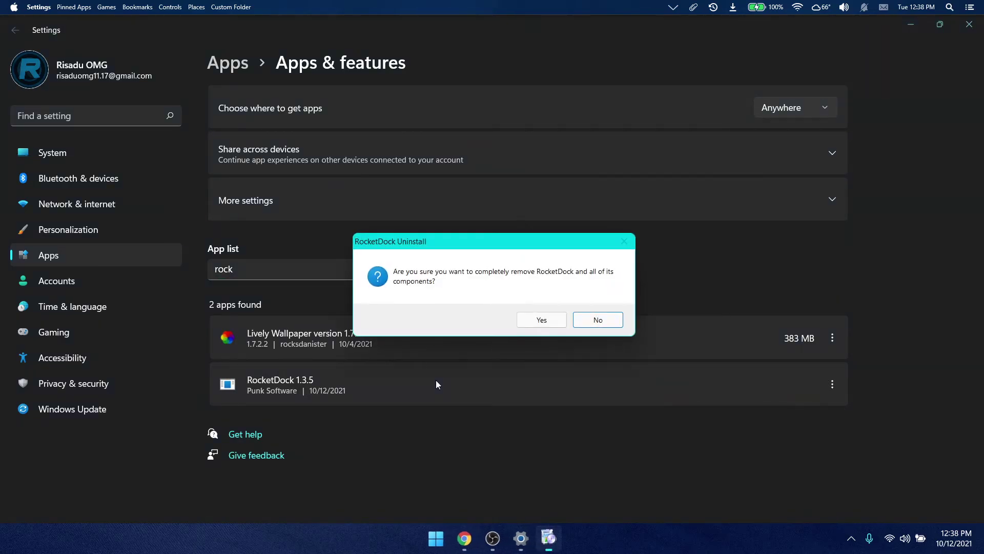
left_click(543, 320)
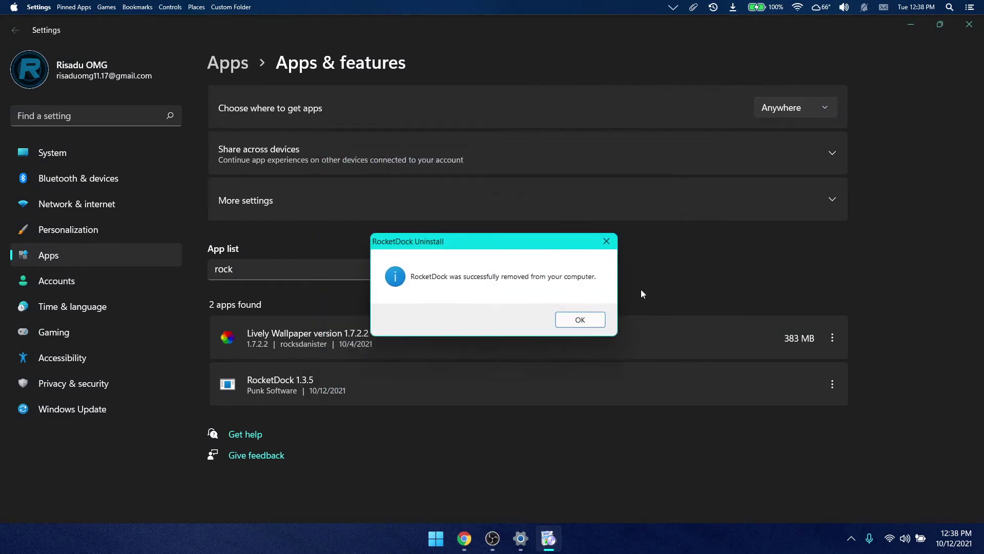
left_click(578, 319)
key("alt+F4")
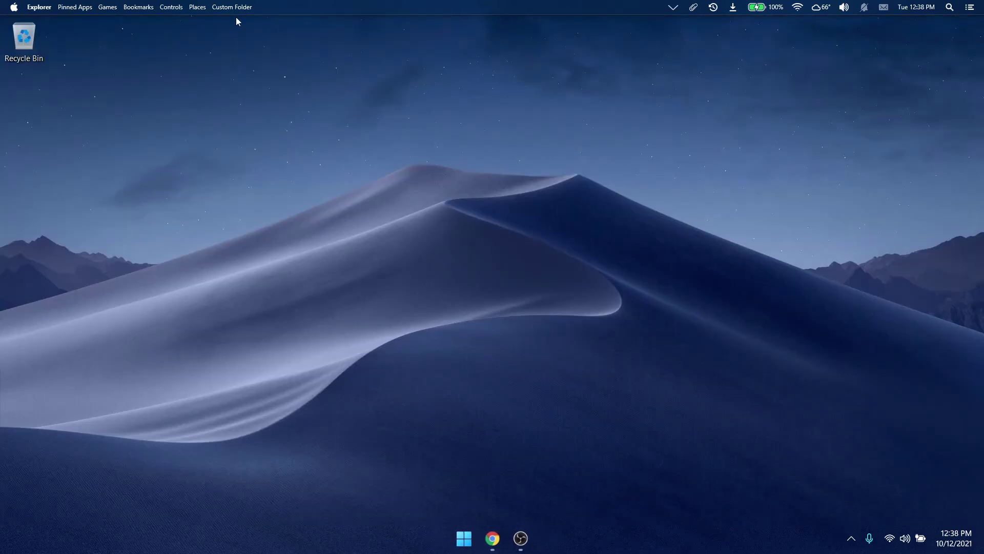
Step: Exit Rainmeter through the additional options of the Droptop menu bar
right_click(287, 7)
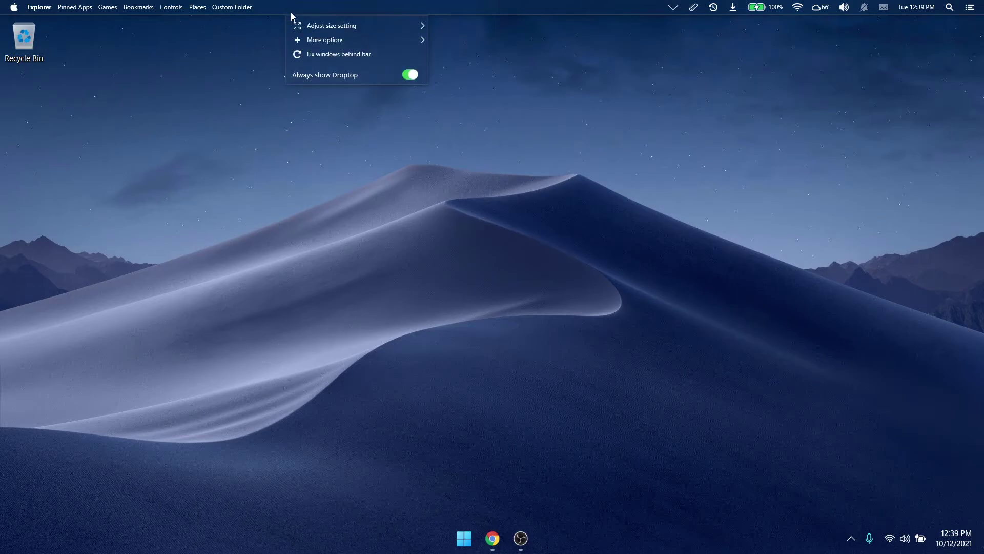
mouse_move(346, 38)
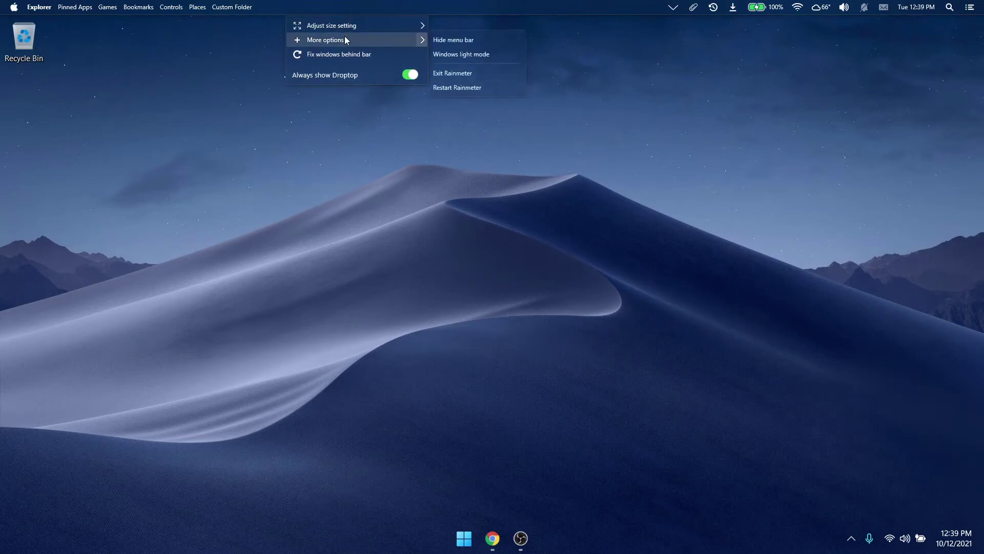
left_click(479, 74)
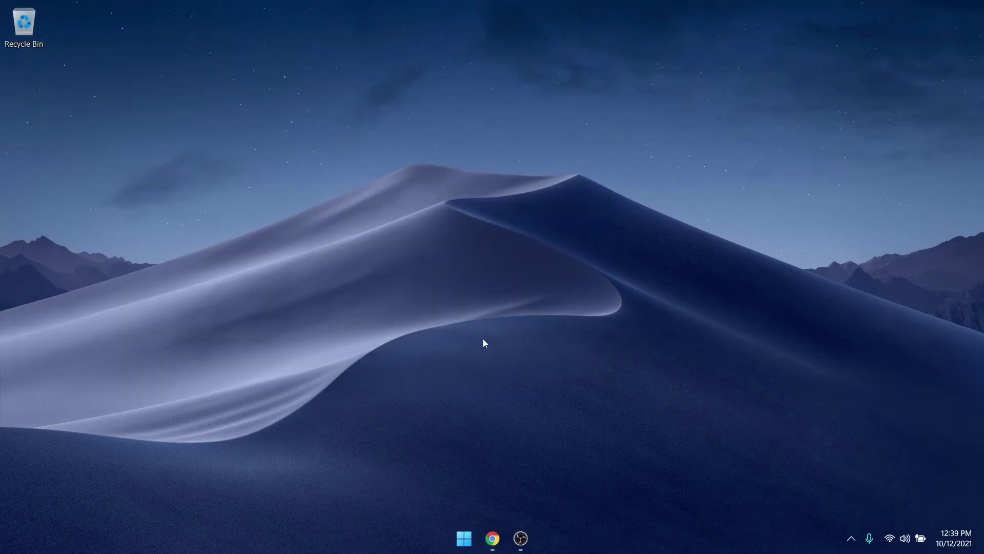
Step: Open Add or remove programs again and filter the app list by "rain"
key("super")
type("add")
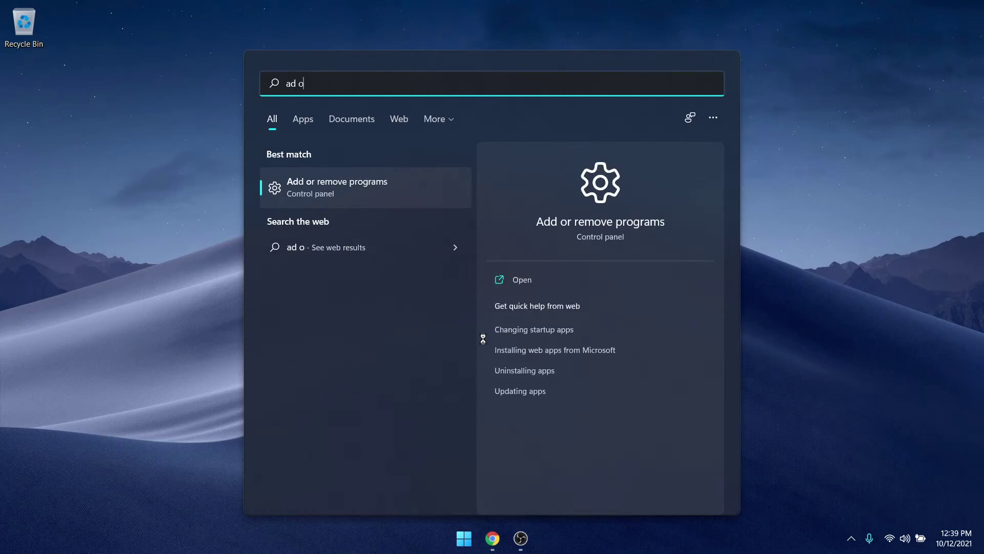
key("Return")
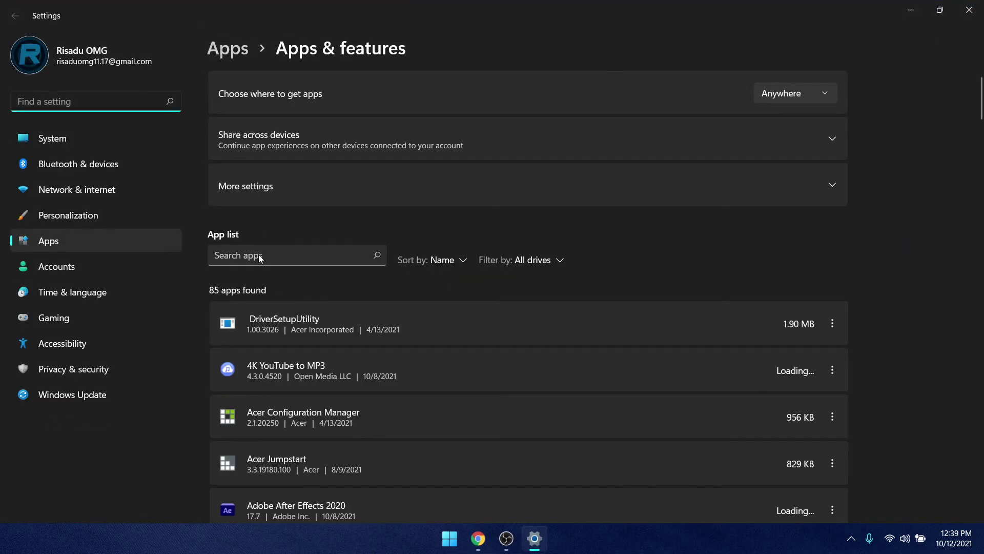
type("ra")
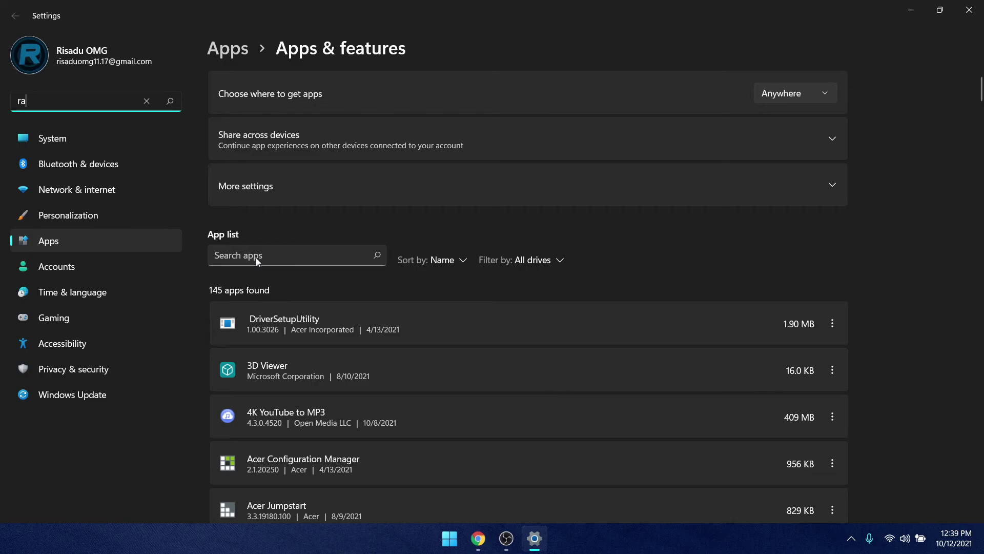
left_click(292, 255)
type("rain")
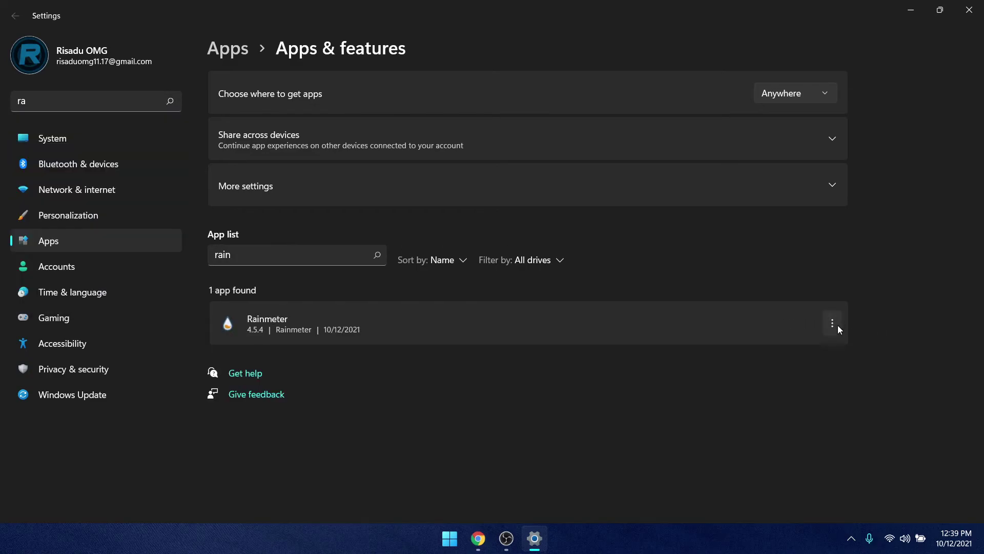
Step: Uninstall Rainmeter, completely removing all personal settings and files, and close the uninstaller and Settings
left_click(832, 323)
left_click(788, 372)
left_click(806, 391)
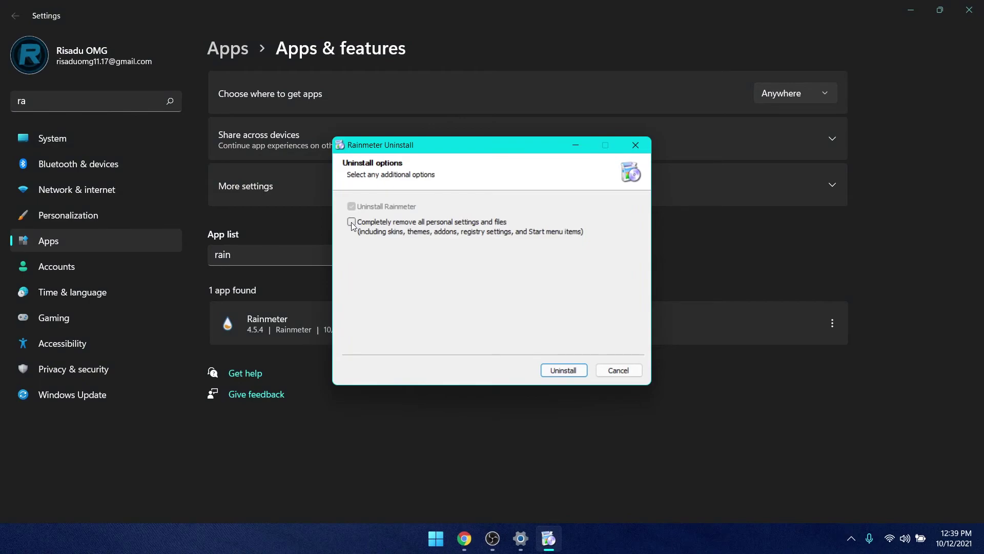
left_click(571, 370)
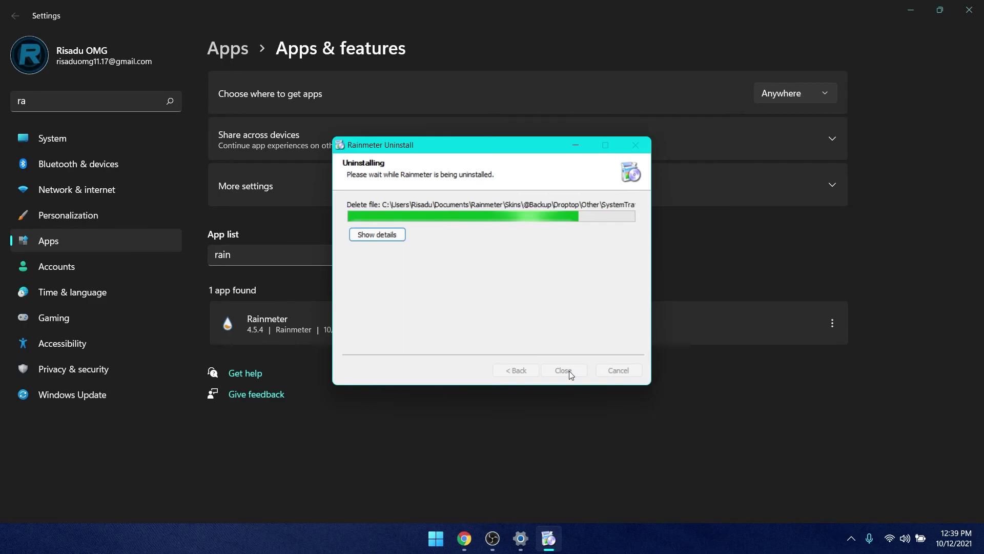
left_click(569, 370)
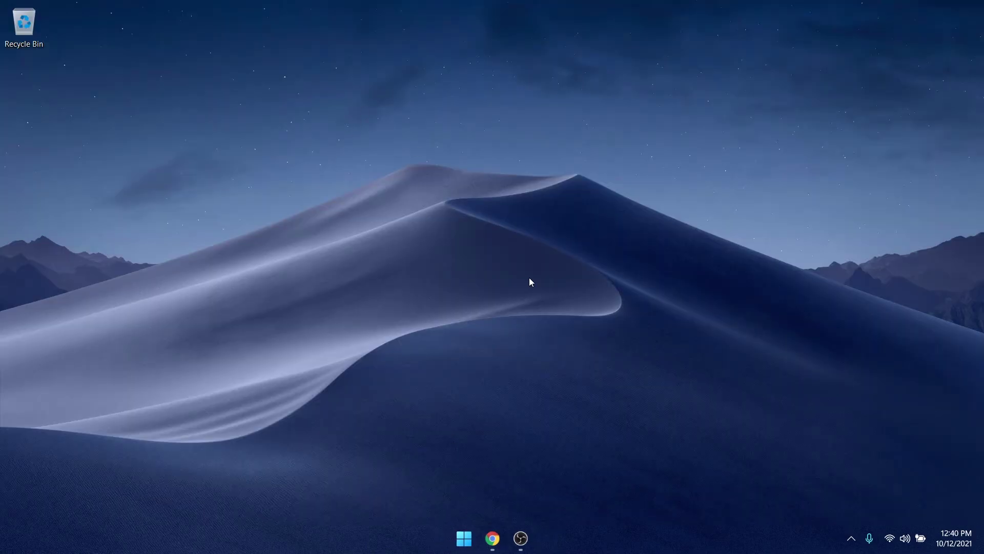
Step: Open the Softwares\TaskbarX folder on the Data (F:) drive in File Explorer and launch the TaskbarX Configurator application
key("super")
type("fil")
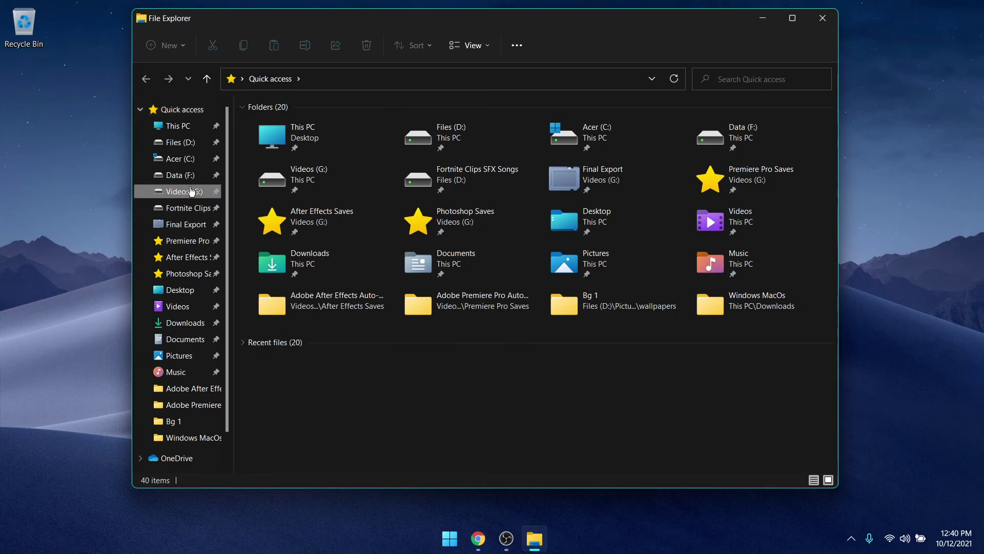
left_click(180, 175)
double_click(292, 148)
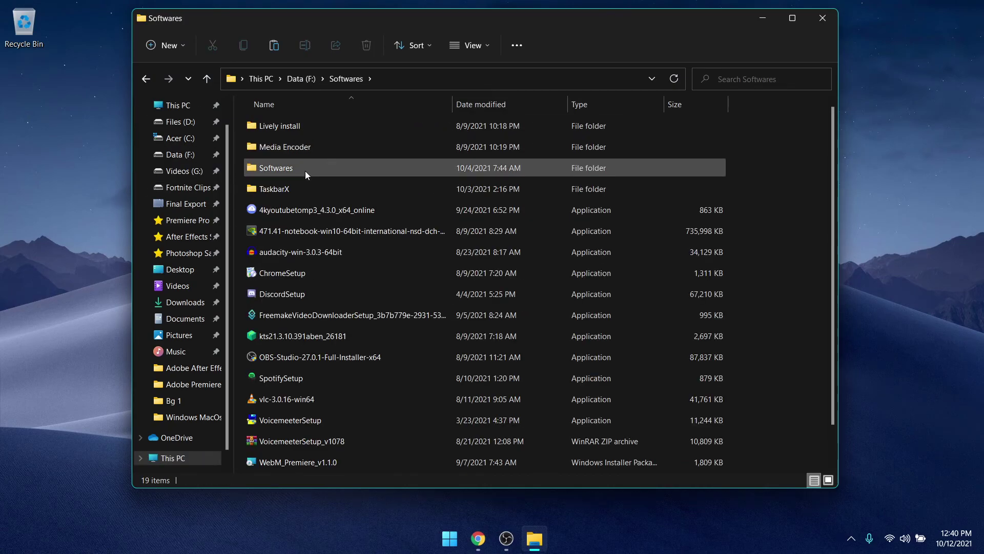
double_click(299, 189)
double_click(326, 277)
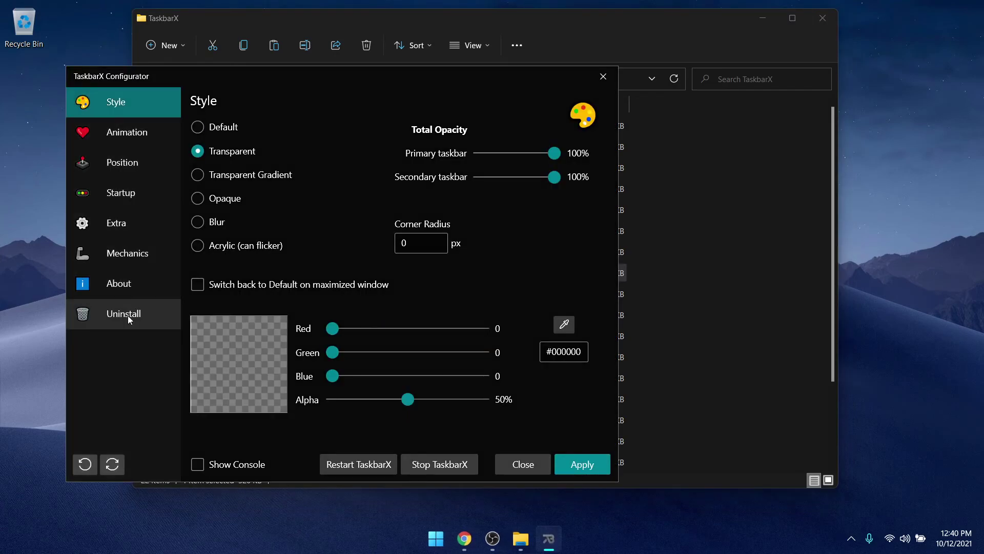
Step: Uninstall TaskbarX from its configurator, confirming the removal prompts, and close the TaskbarX folder
left_click(127, 314)
left_click(216, 157)
left_click(308, 315)
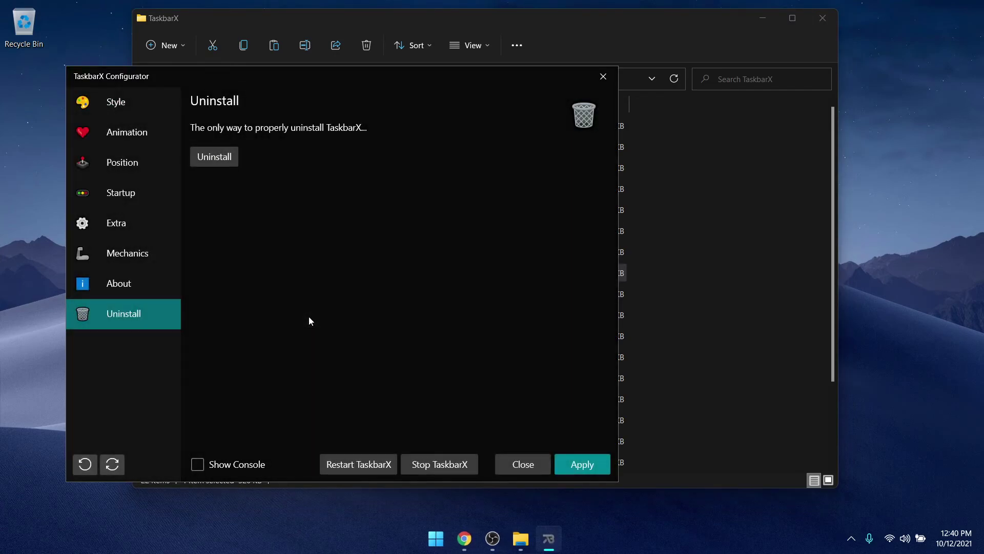
left_click(389, 316)
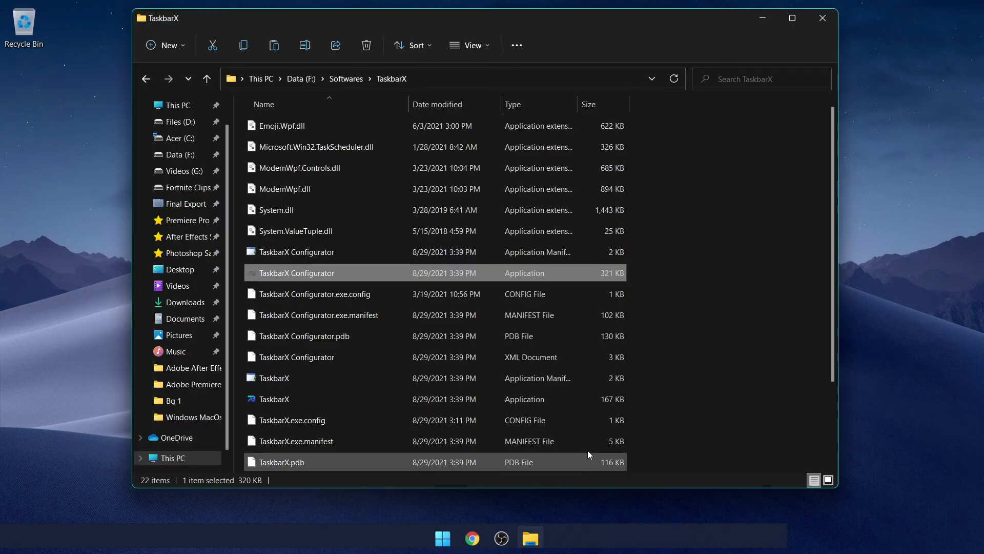
left_click(823, 20)
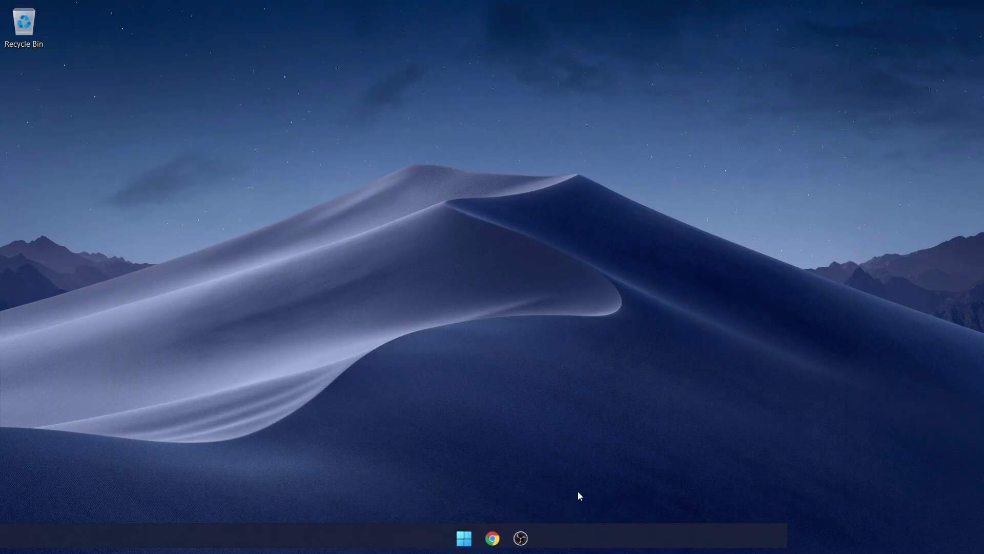
Step: Restart the Windows Explorer process in Task Manager and close Task Manager
key("ctrl+shift+Escape")
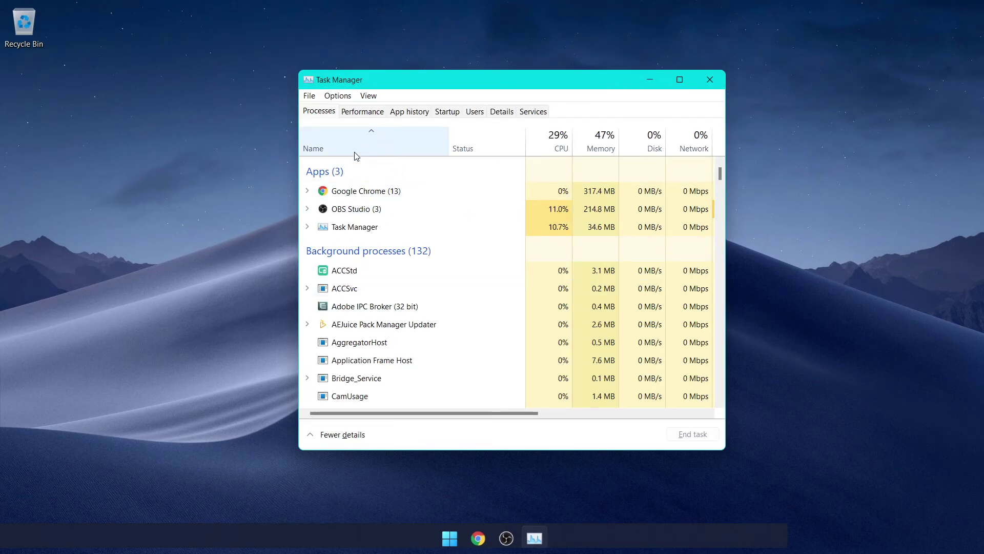
left_click_drag(720, 176, 719, 395)
left_click(407, 362)
scroll(521, 377, "down", 1)
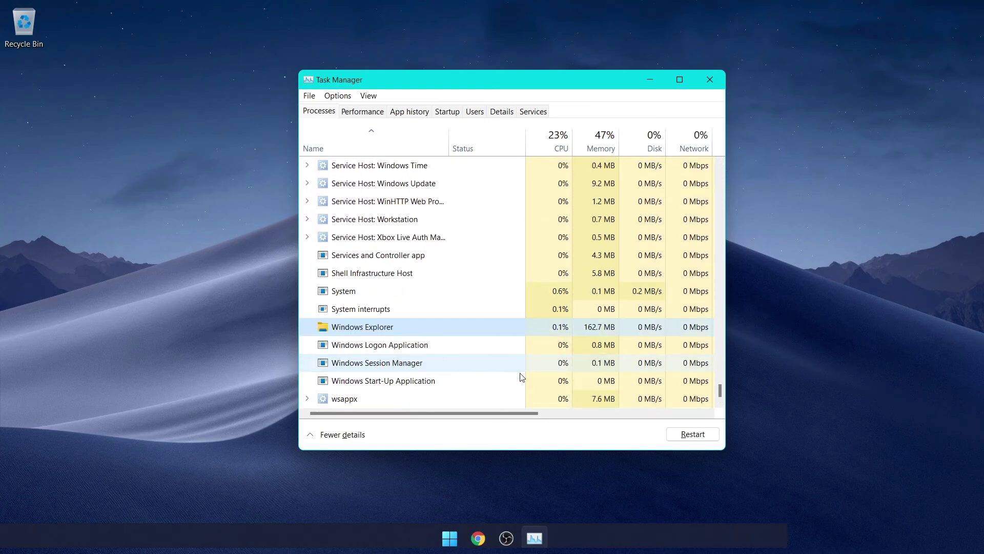
left_click(692, 435)
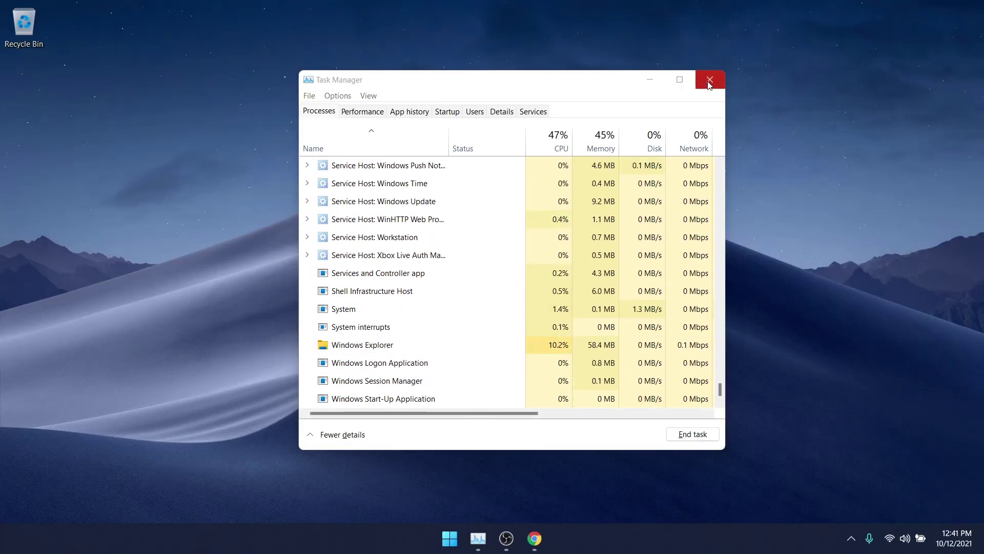
left_click(710, 80)
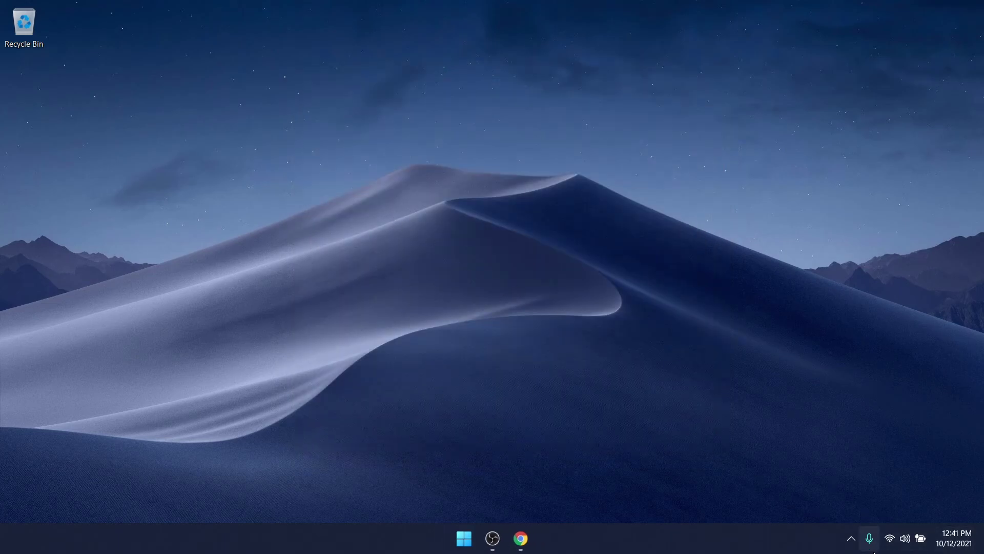
Step: Find PowerToys (Preview) among the installed apps in Windows Settings and uninstall it
key("super")
type("add or remove programs")
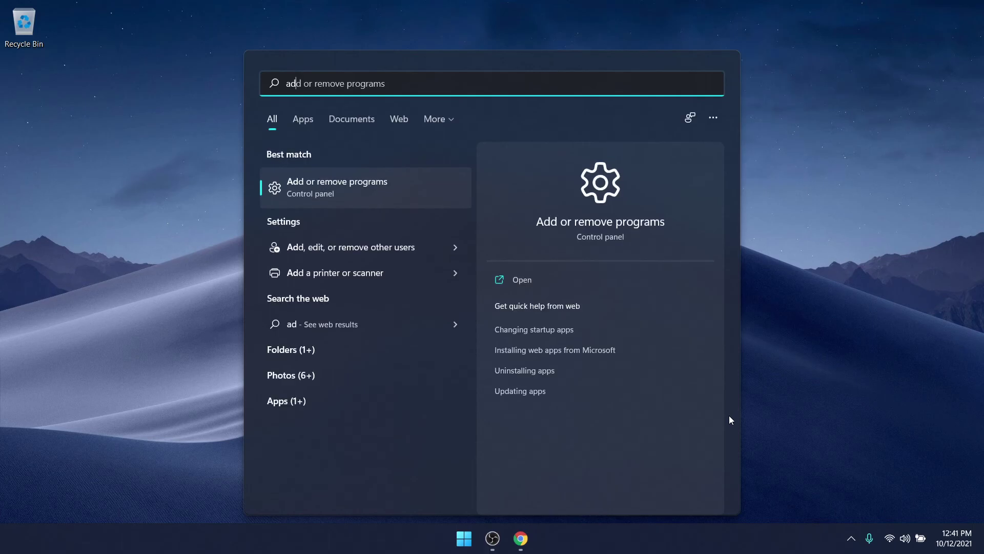
key("Return")
type("power")
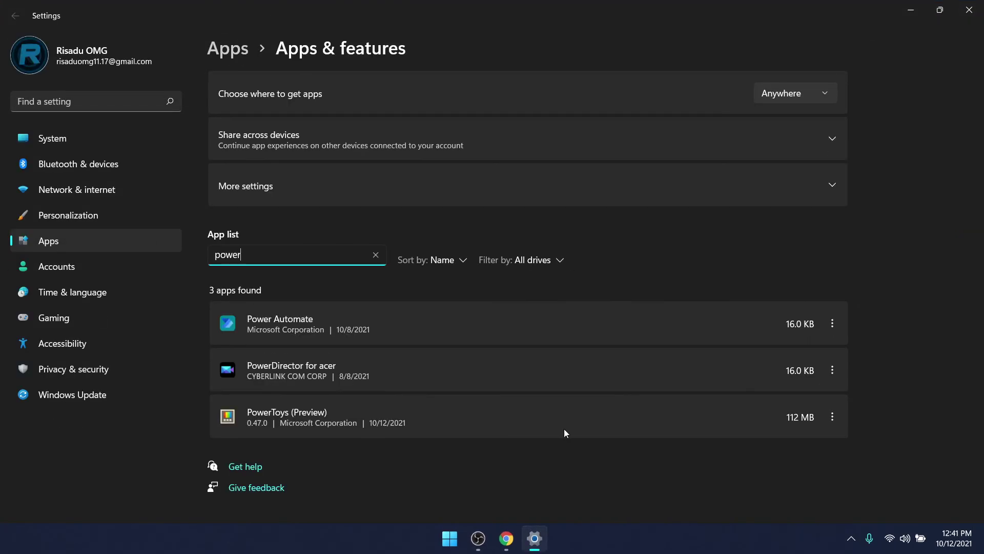
left_click(832, 417)
left_click(785, 461)
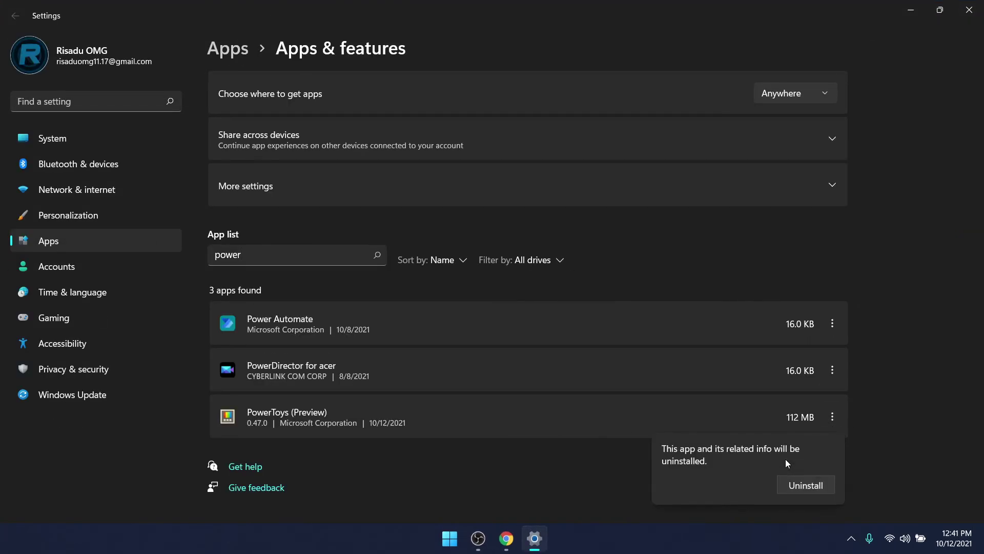
left_click(817, 488)
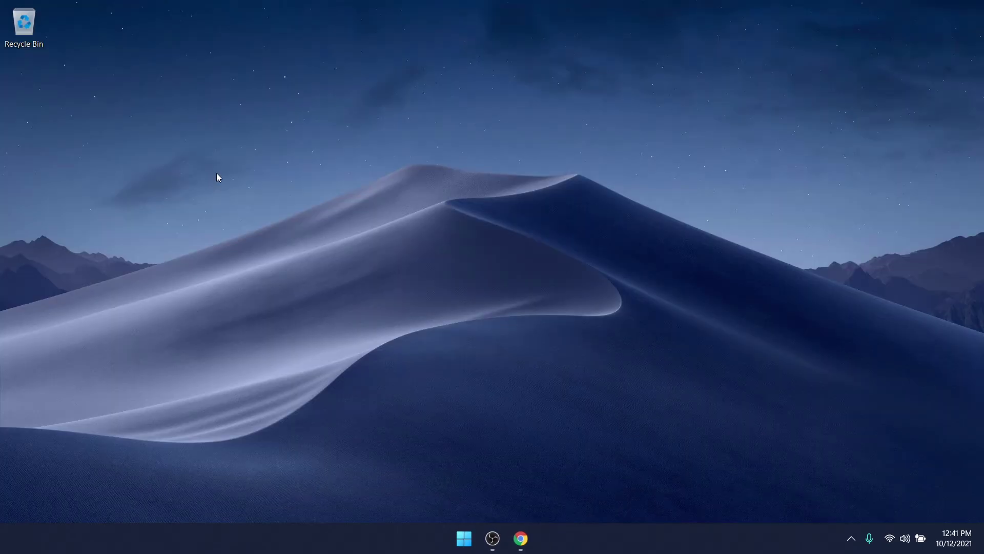
Step: Open File Explorer and go to the Program Files (x86)\RocketDock folder on the Acer (C:) drive
key("super")
type("r")
key("BackSpace")
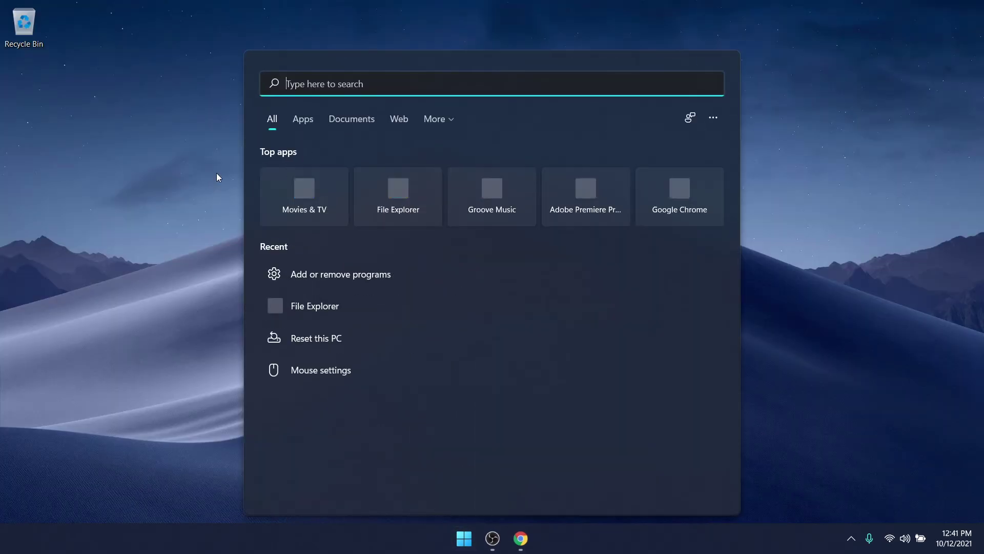
type("file4")
key("BackSpace")
key("Return")
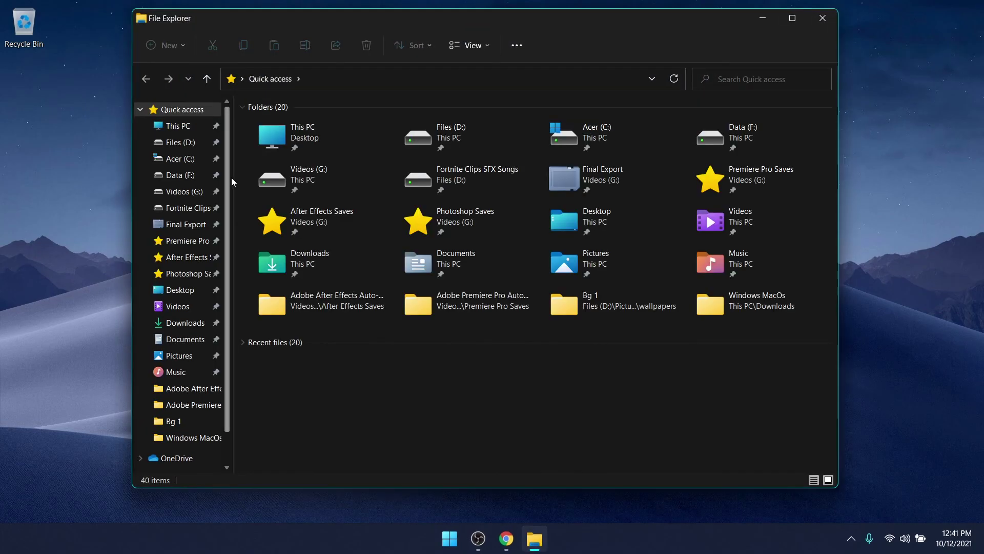
left_click(185, 158)
left_click(312, 148)
double_click(333, 169)
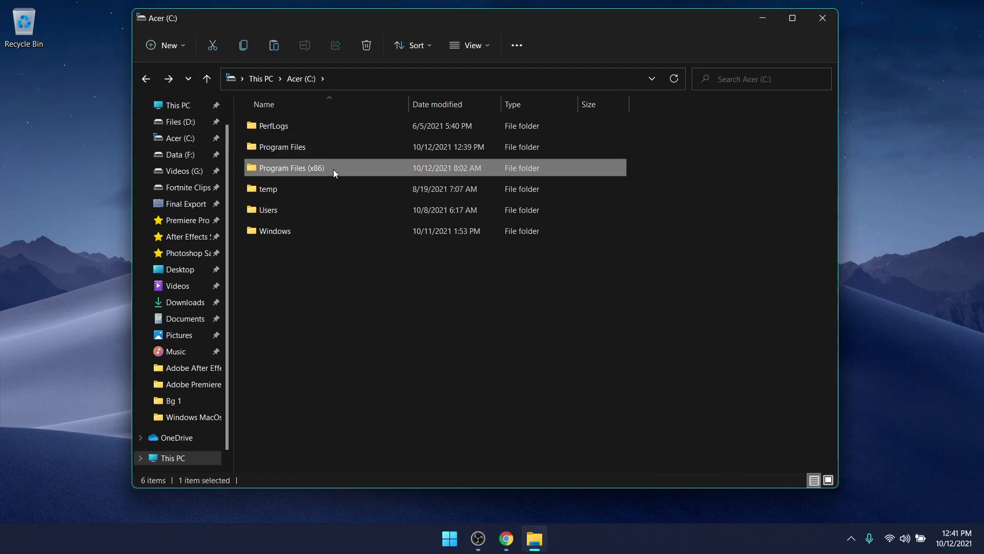
scroll(404, 315, "down", 1)
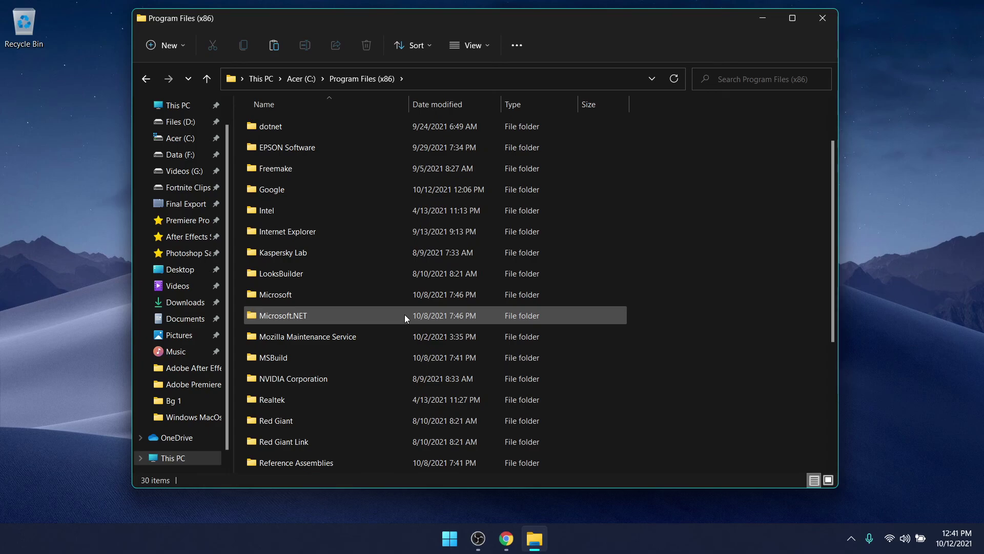
scroll(404, 315, "down", 1)
double_click(316, 418)
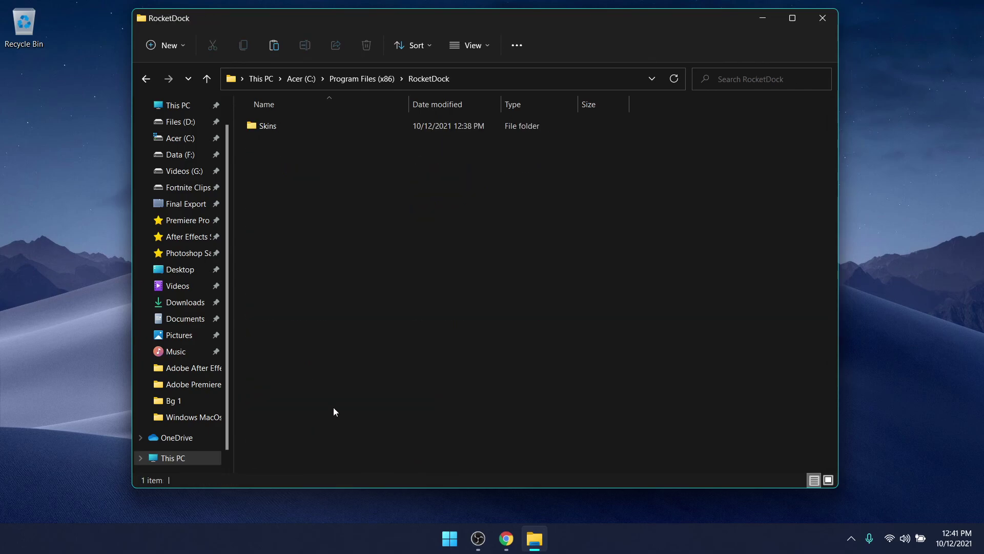
Step: Delete the leftover RocketDock folder from Program Files (x86), granting administrator permission
key("alt+Left")
key("F2")
key("Delete")
key("Escape")
key("Delete")
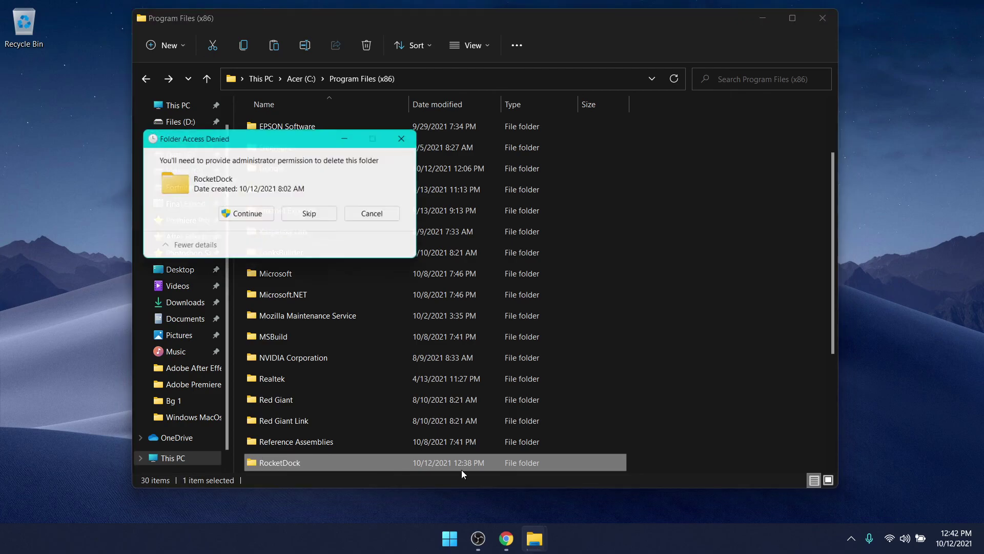
left_click(244, 214)
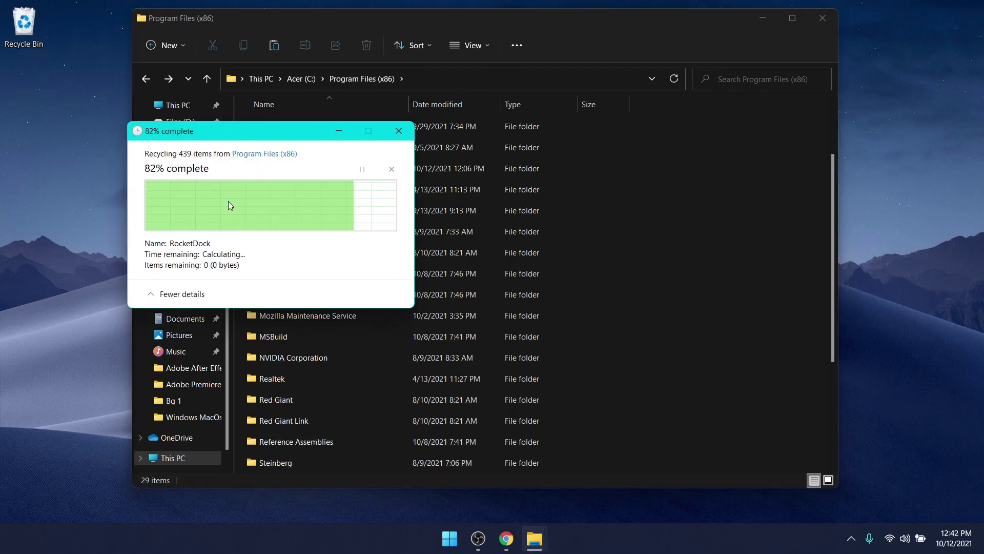
scroll(512, 370, "down", 1)
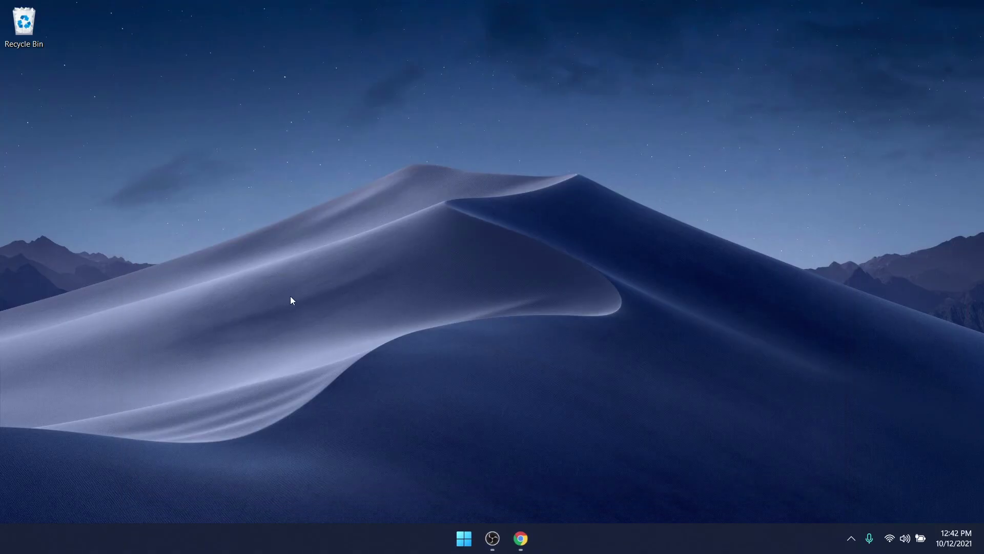
Step: Show the Start menu on the restored desktop to check its default layout, and close it
right_click(317, 357)
left_click(369, 201)
left_click(472, 537)
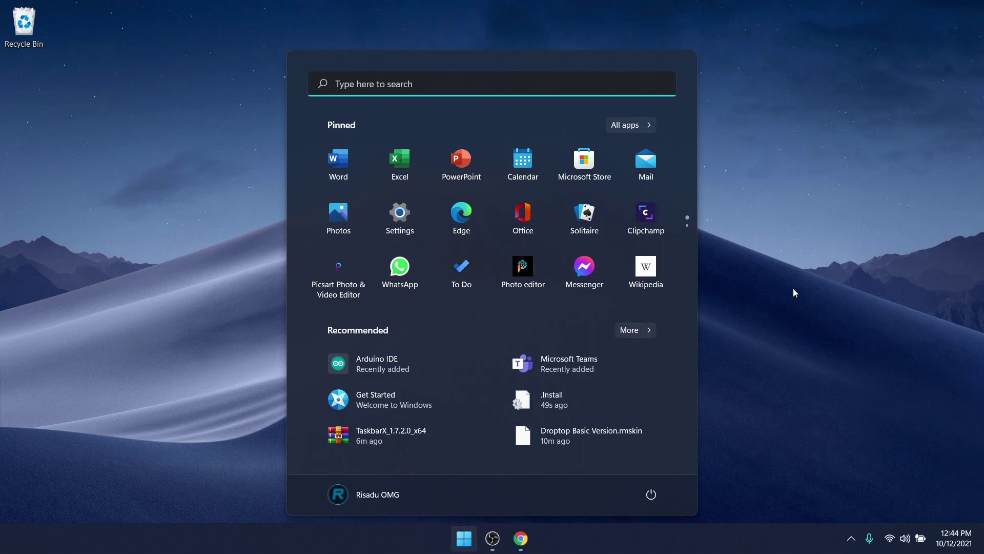
left_click(793, 289)
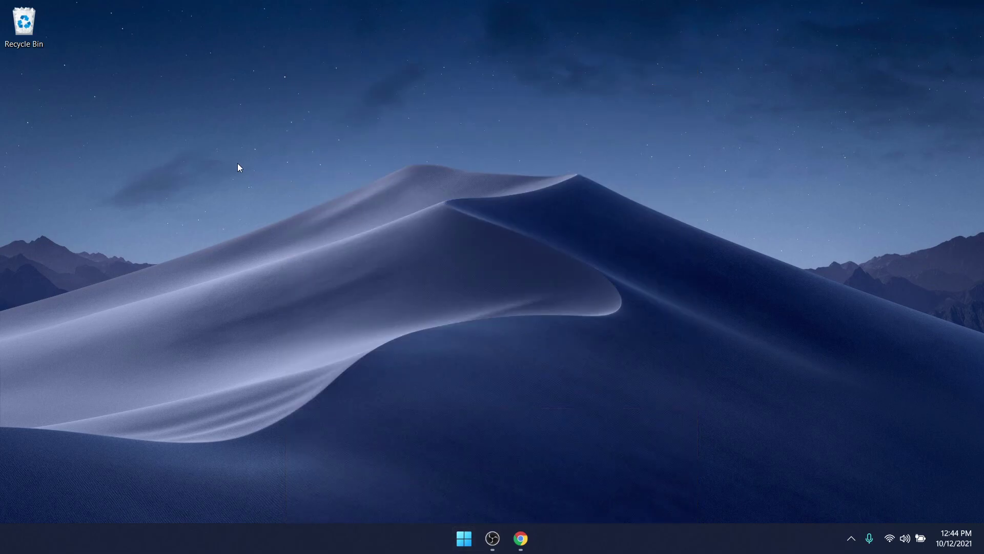